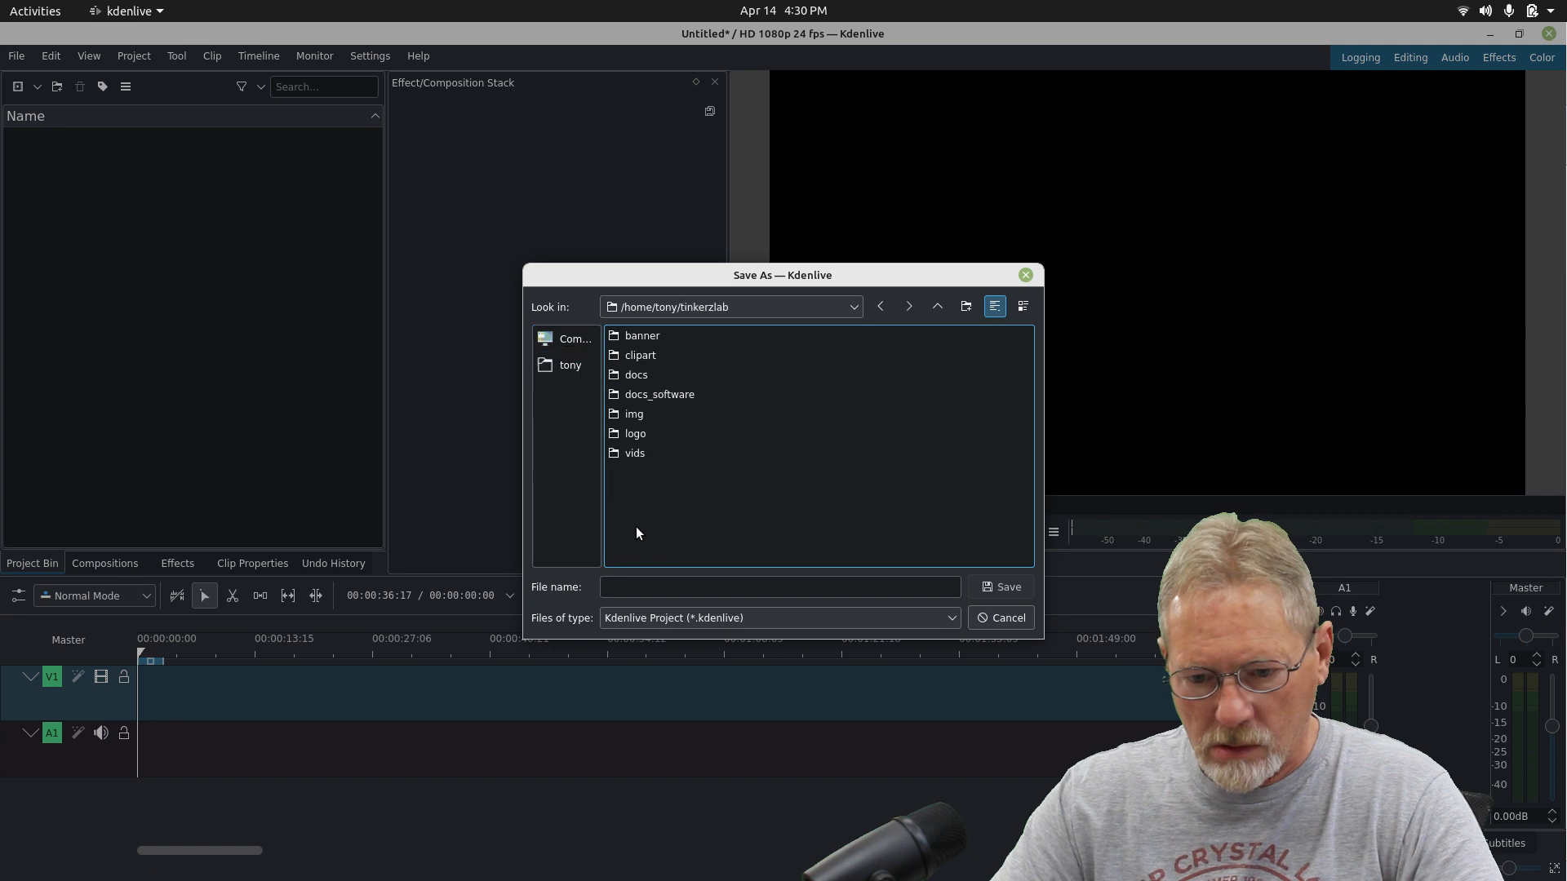
Set the save location to the folder vids/tutorials/kdenlive/kdenlive_beginner_video_editing_001.
double_click(625, 449)
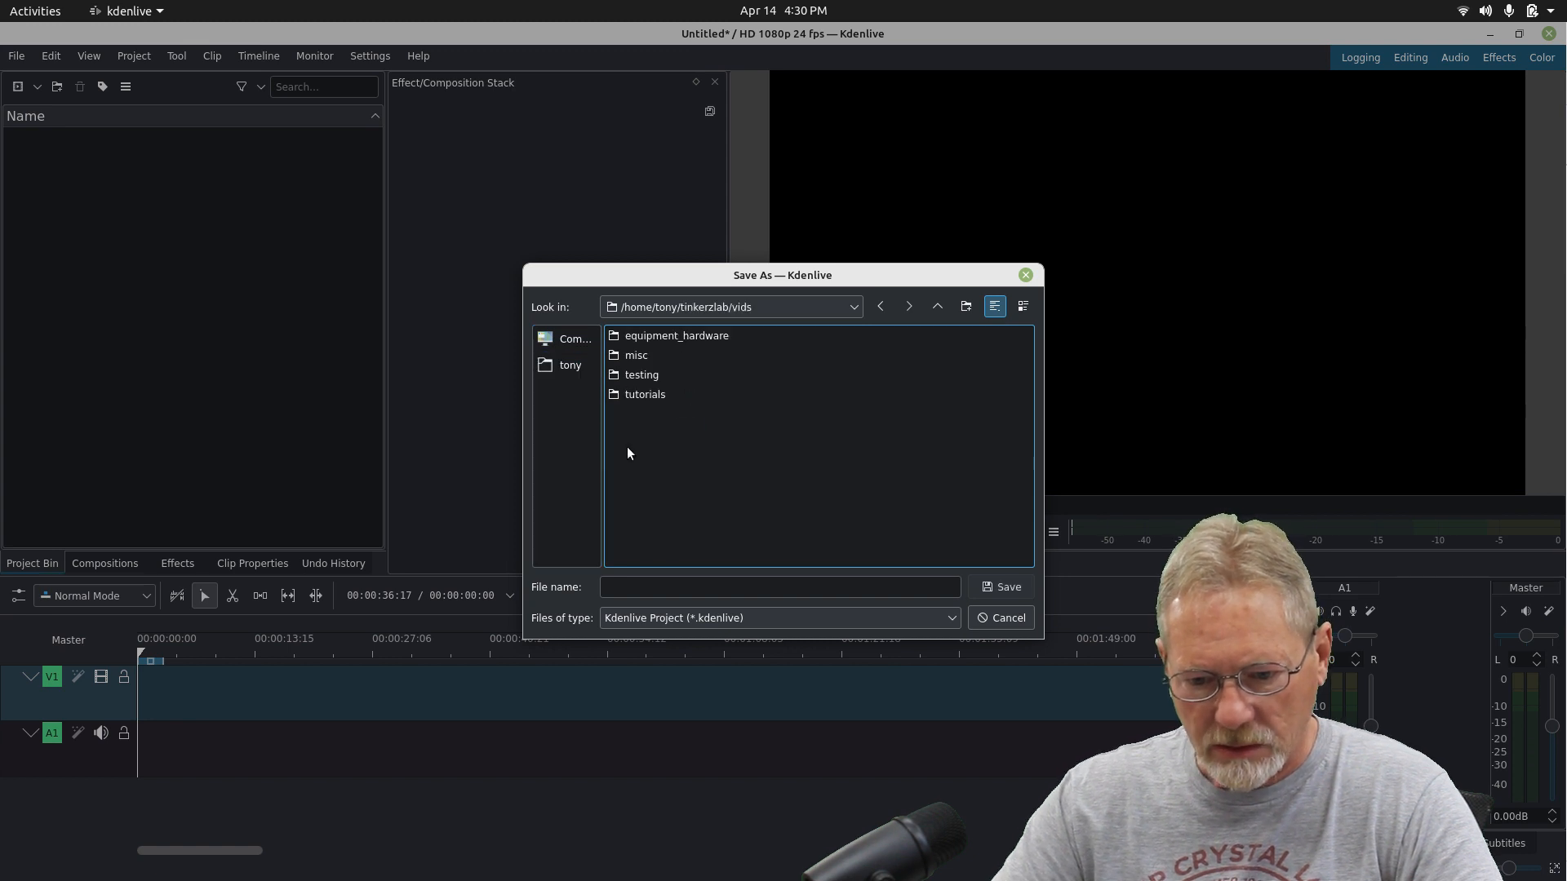
double_click(638, 394)
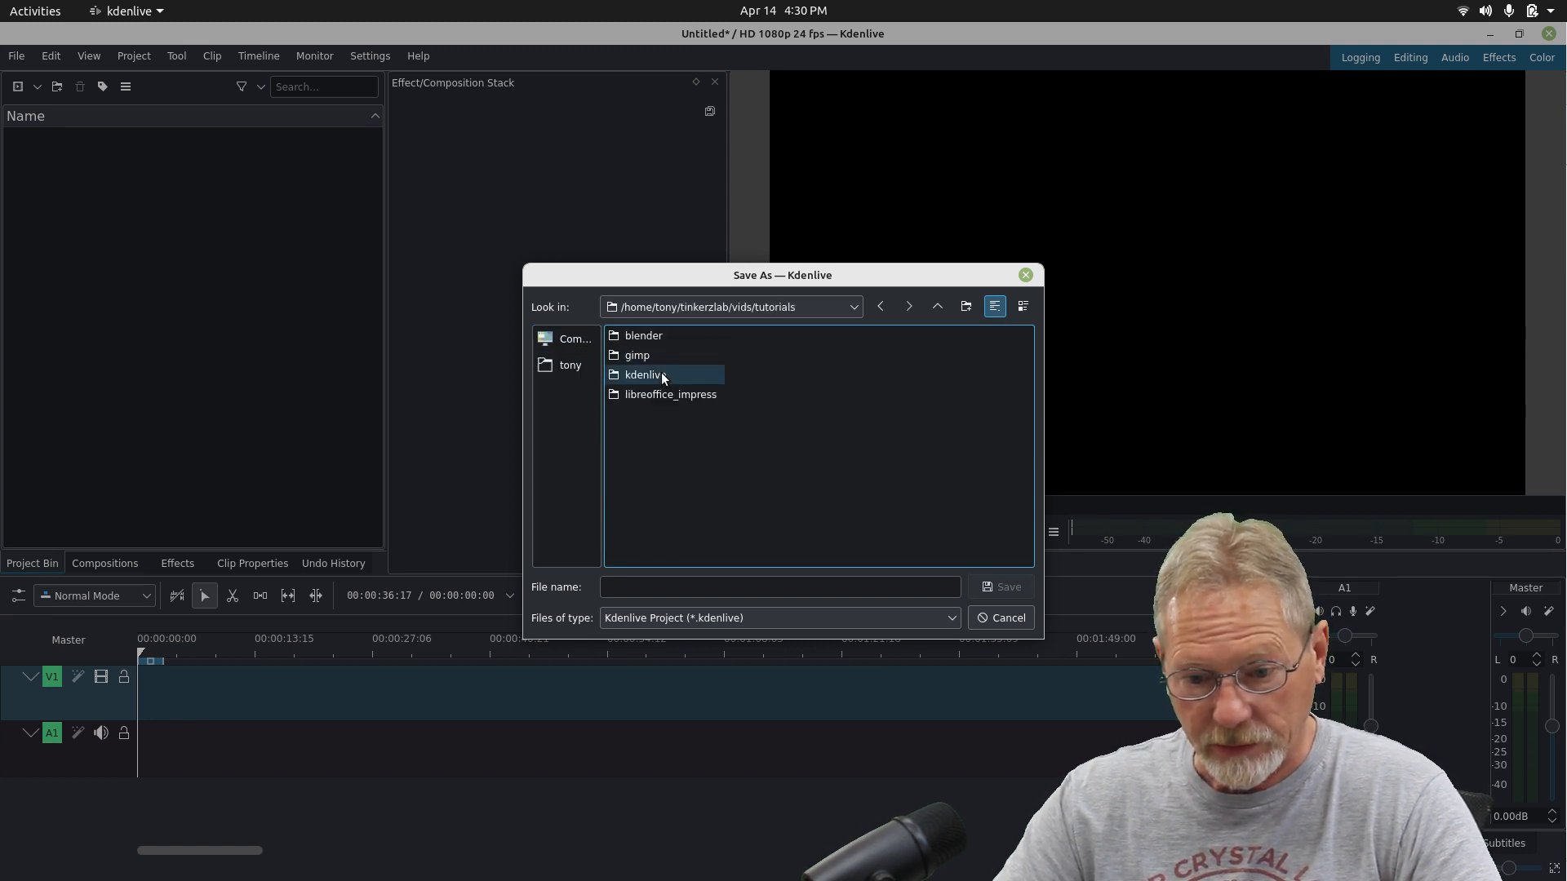
double_click(659, 370)
double_click(709, 354)
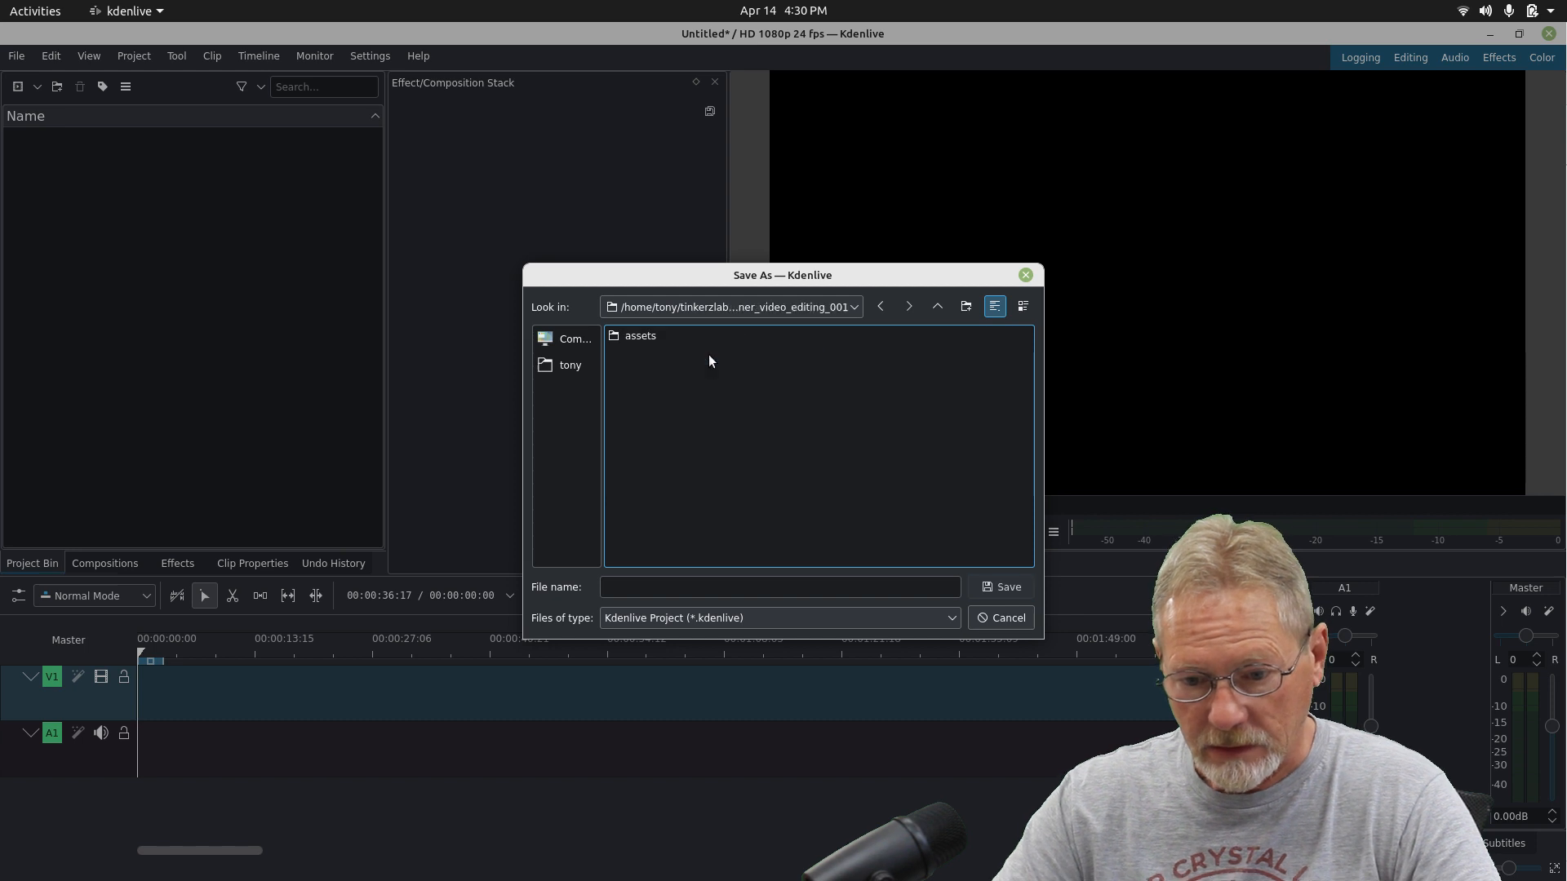
Save the project as kdenlive_video_editing1_1080p and accept moving the temporary files to the project's folder.
left_click(696, 592)
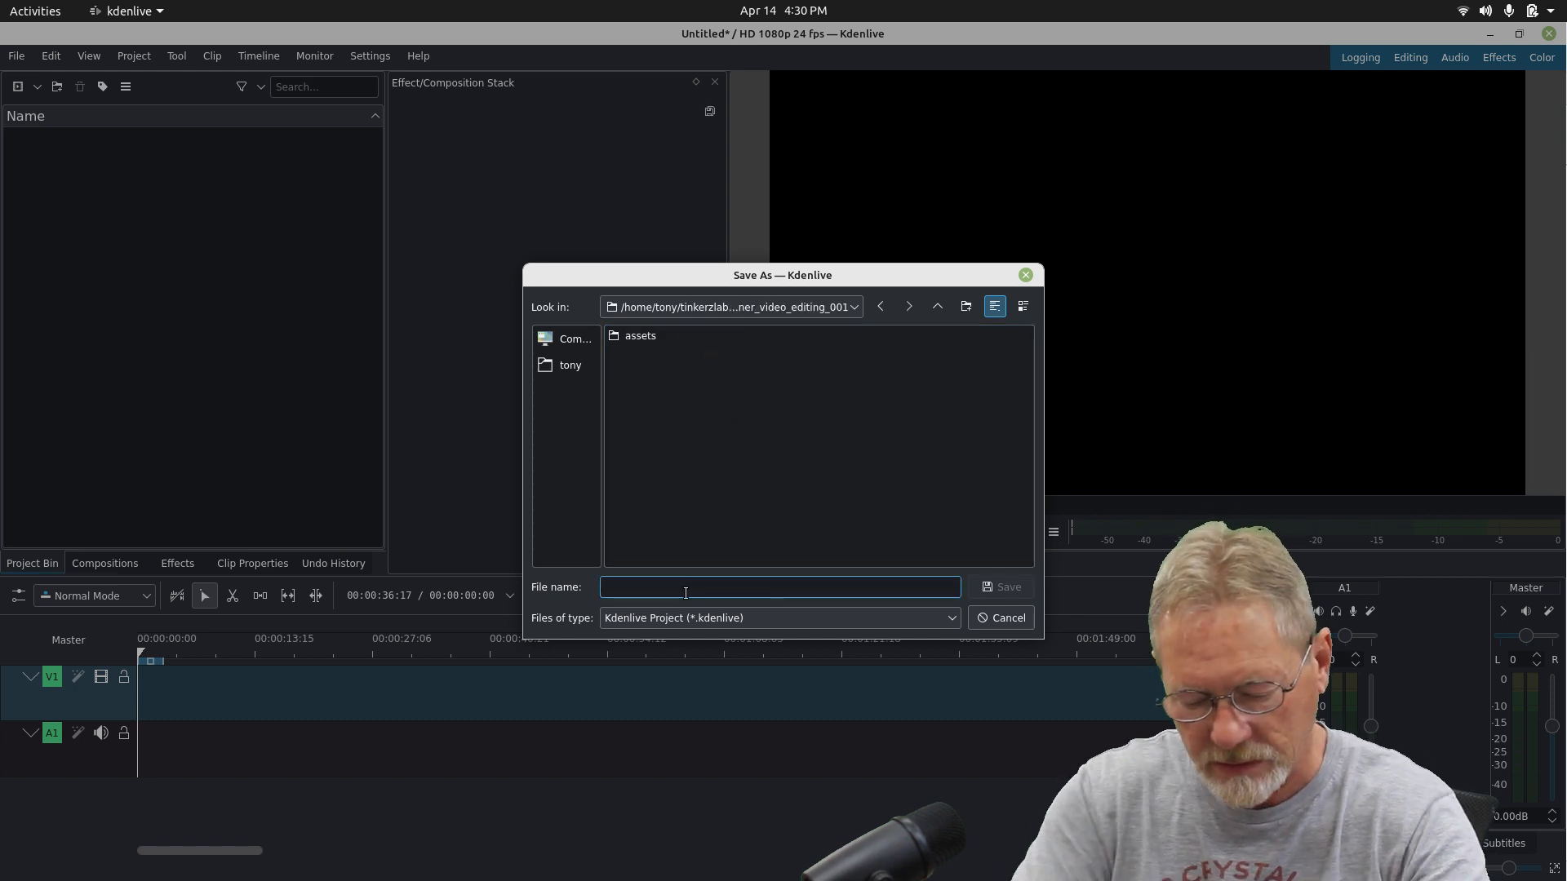
type("kden")
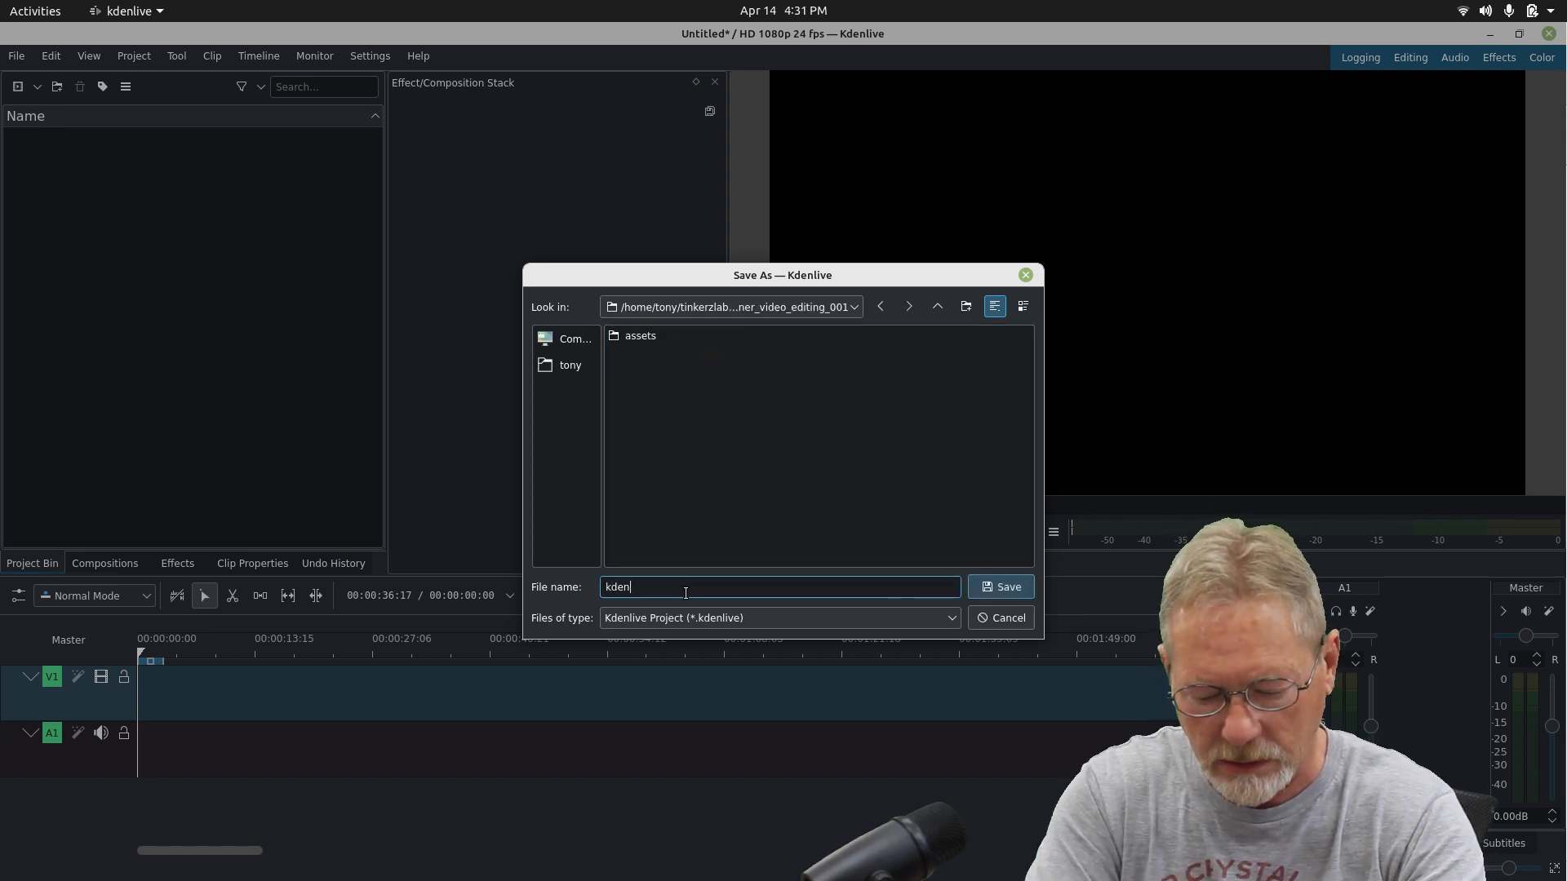
type("live")
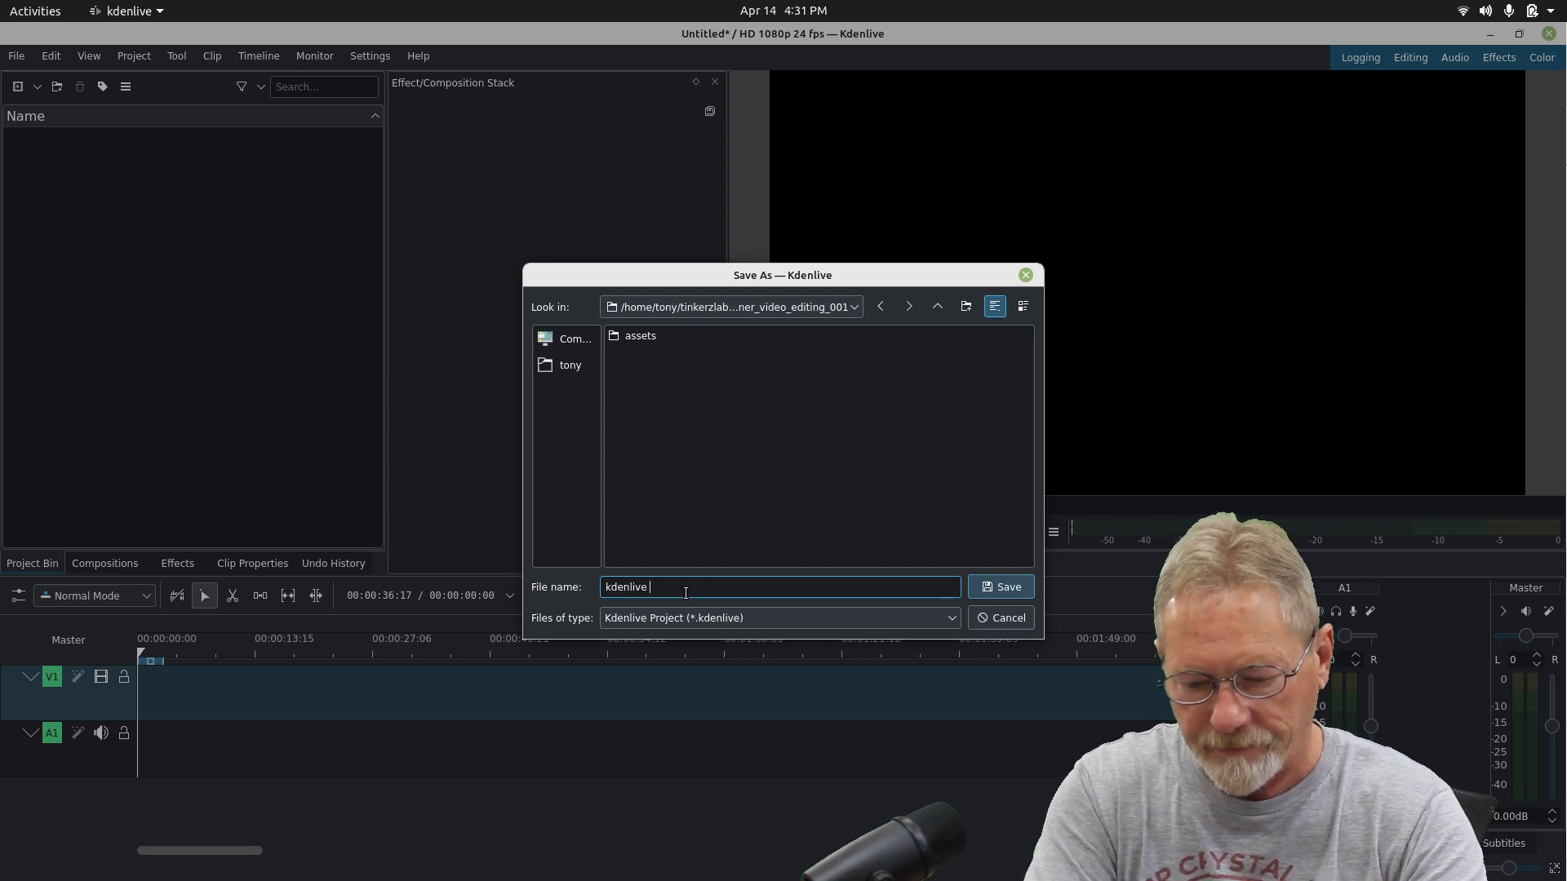
type("_")
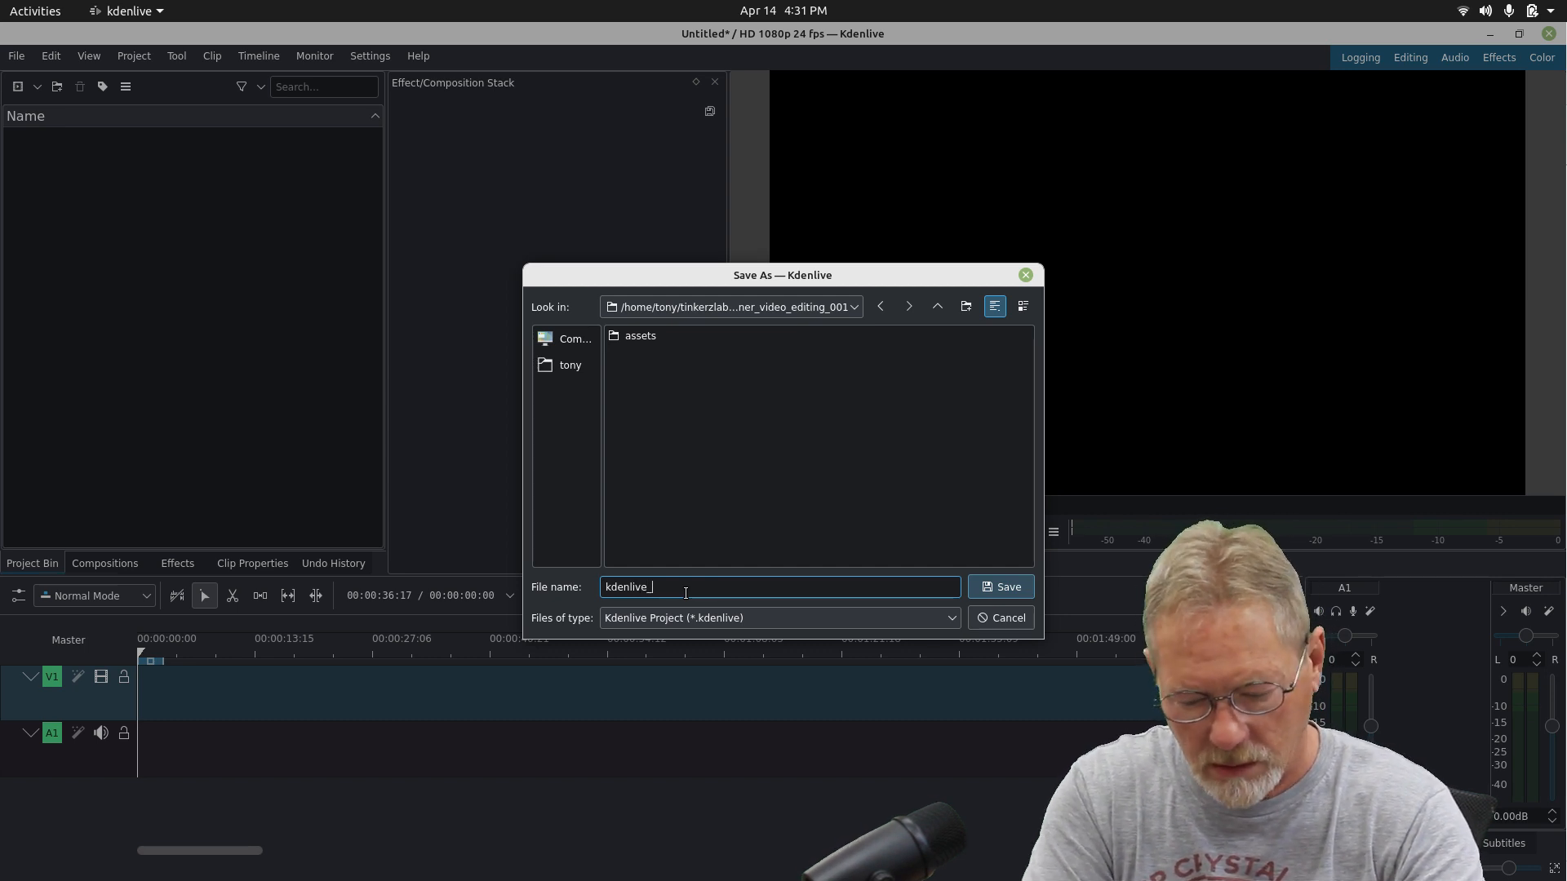
type("video_")
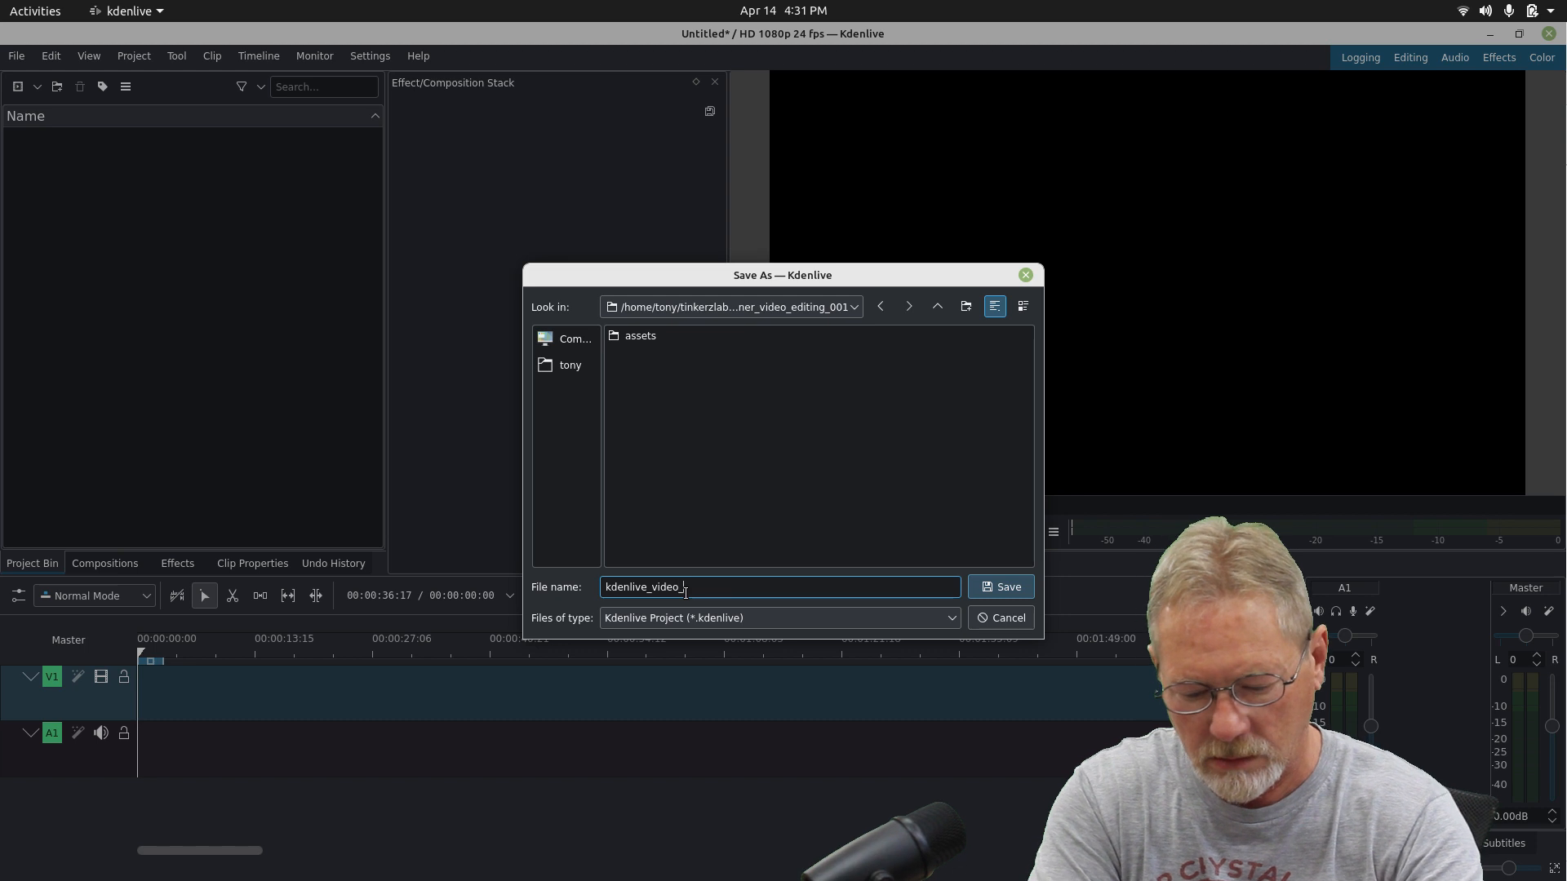
type("editing")
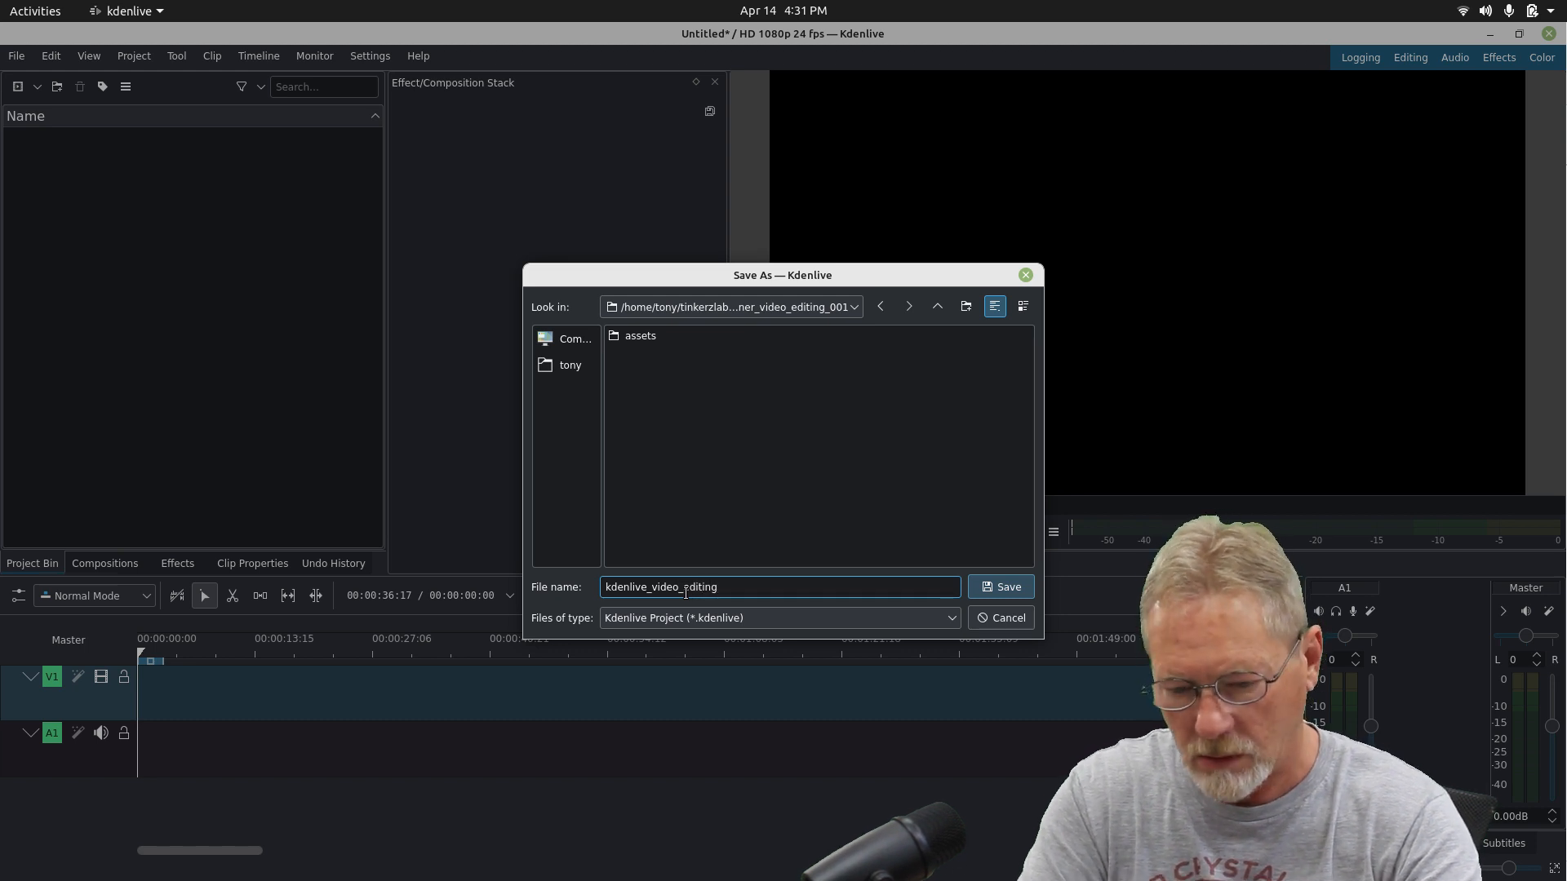
type("1_")
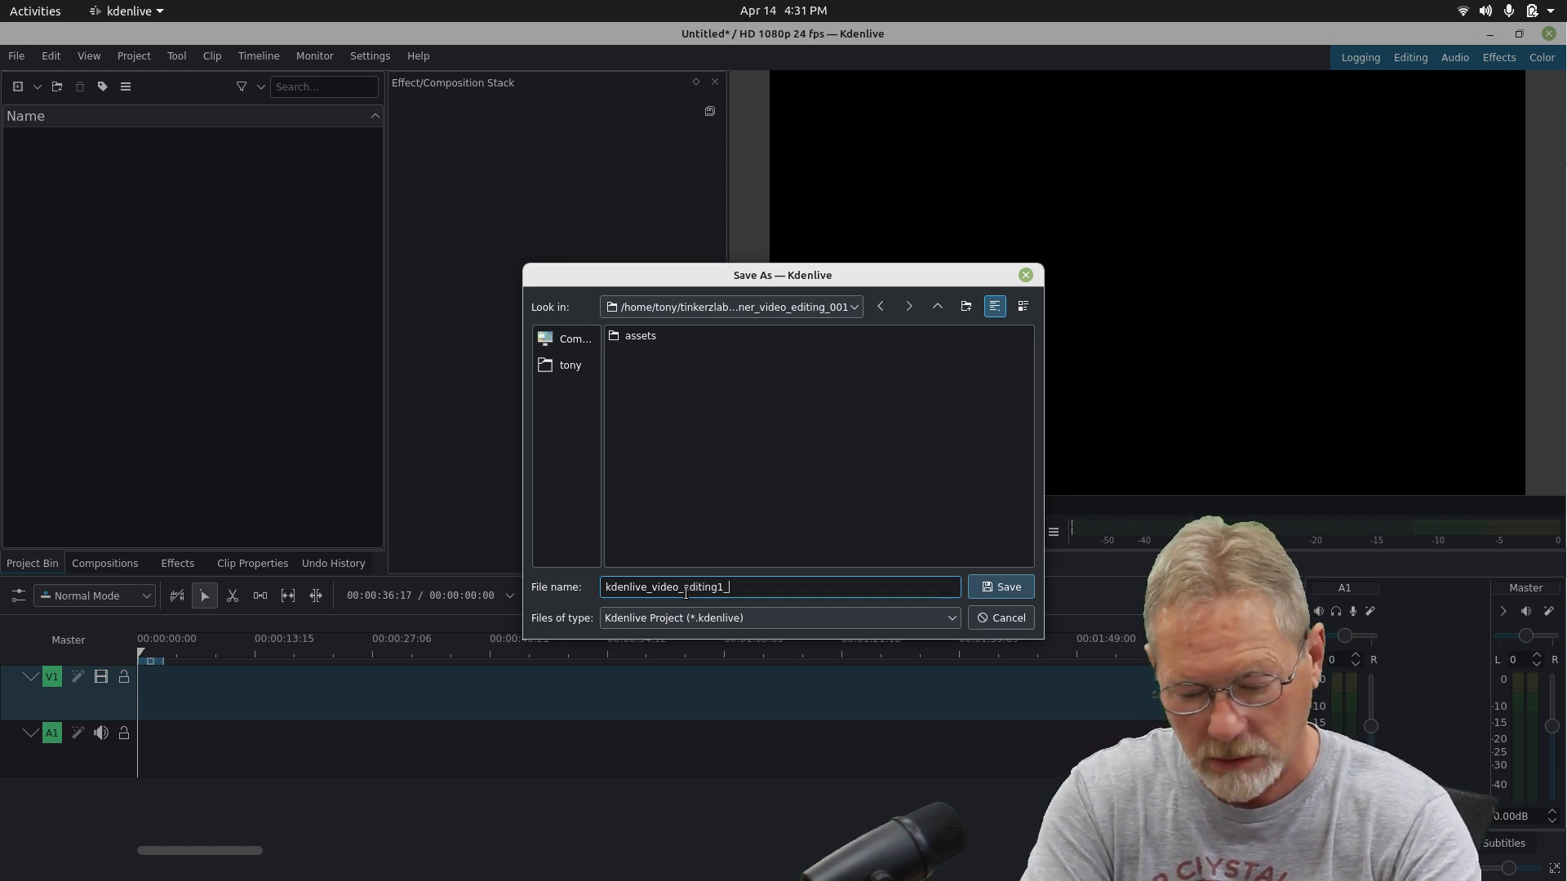
type("1080p")
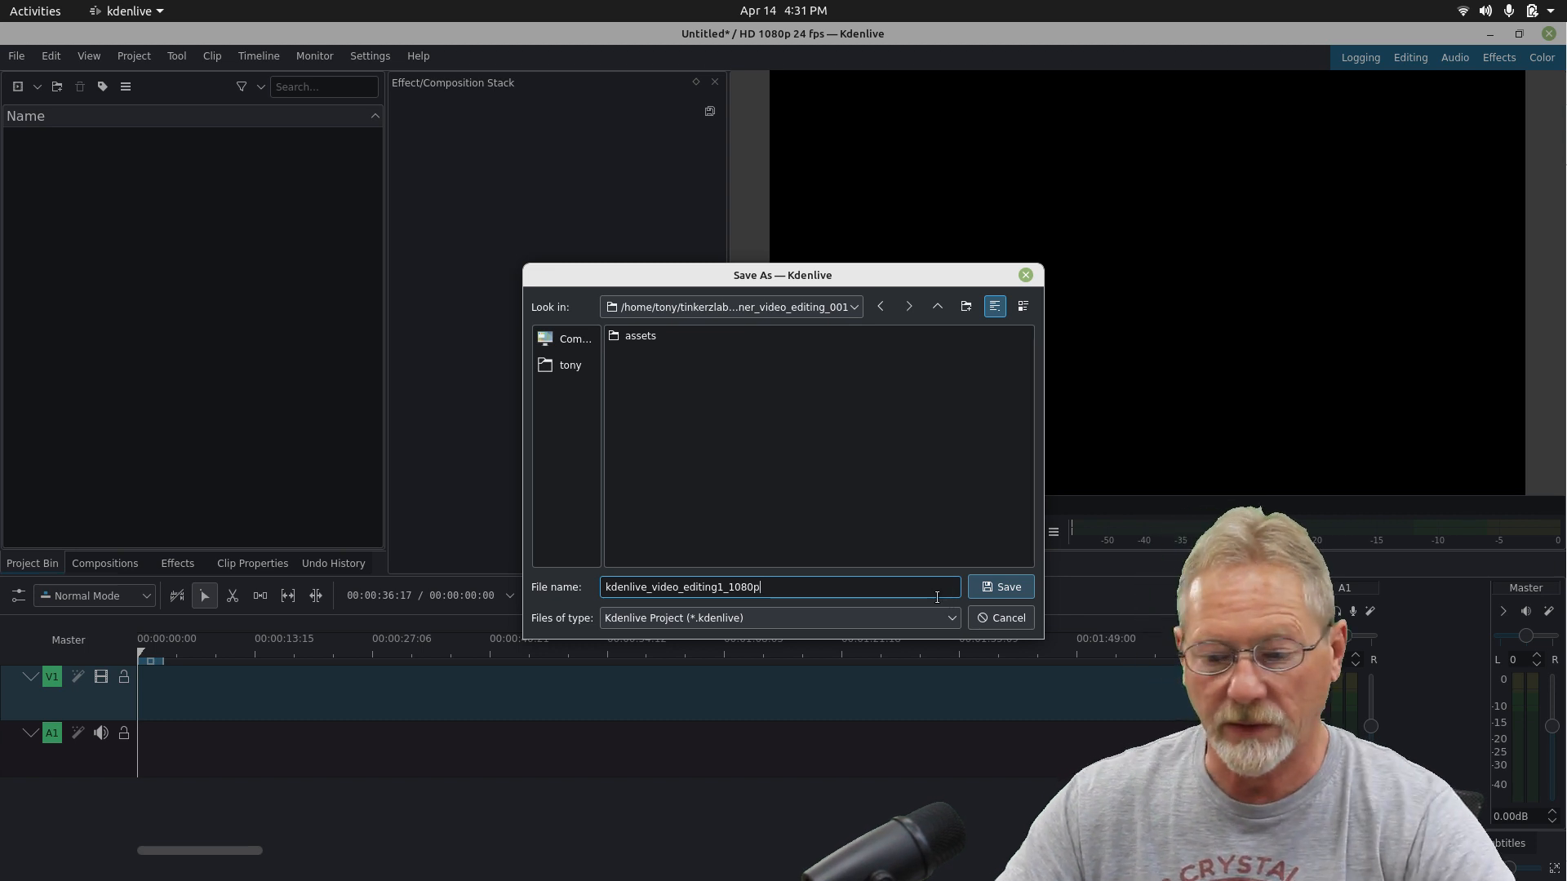
left_click(1004, 589)
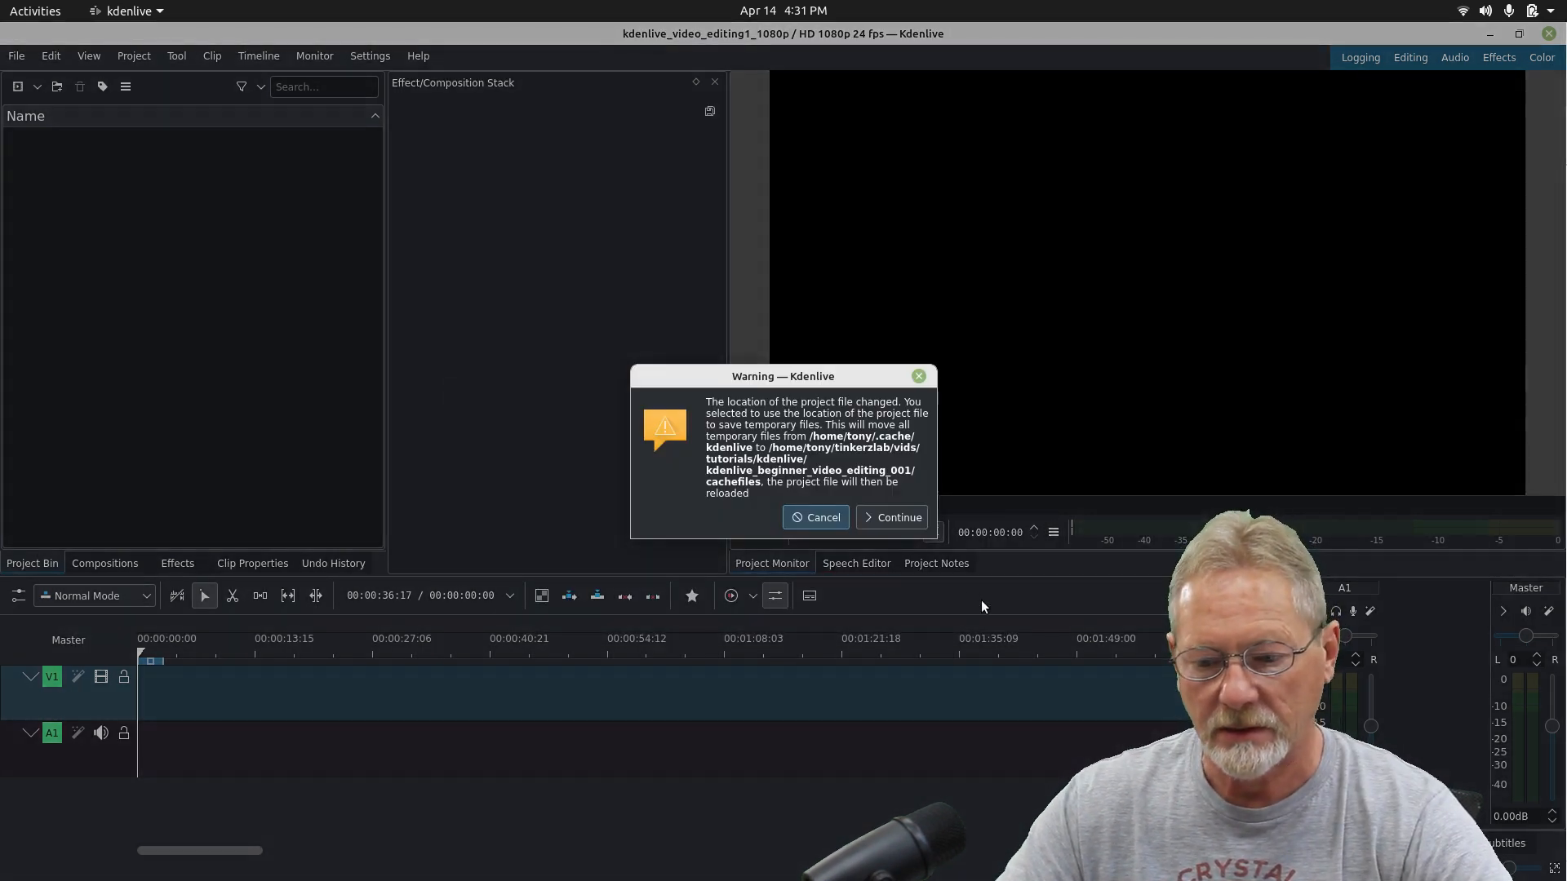
left_click(898, 517)
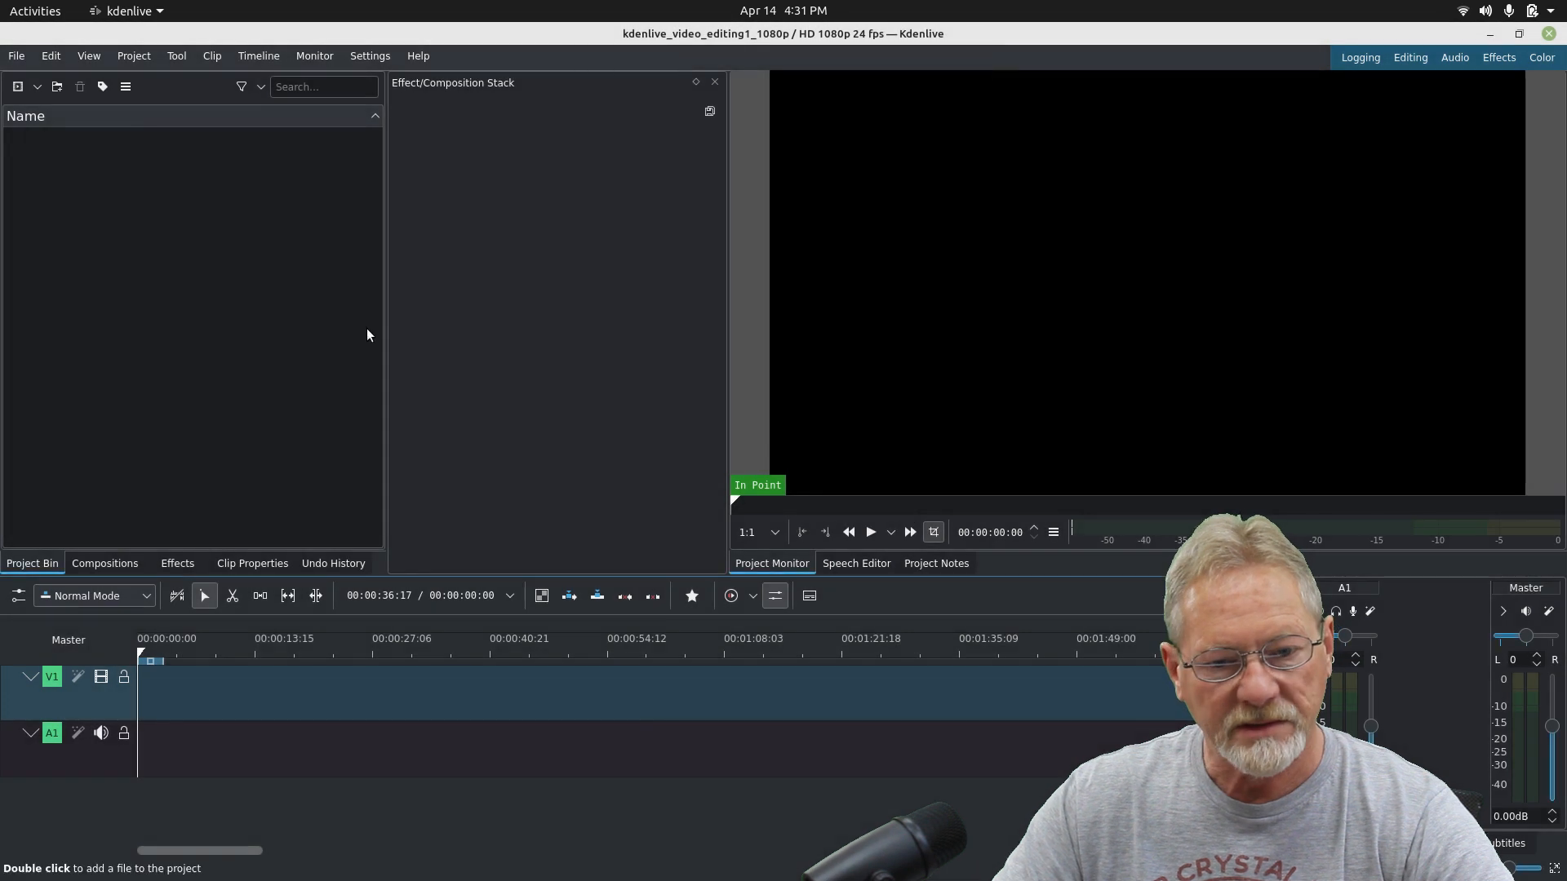
Change the project profile to HD 1080p 60 fps in the project settings and accept the profile change.
left_click(135, 58)
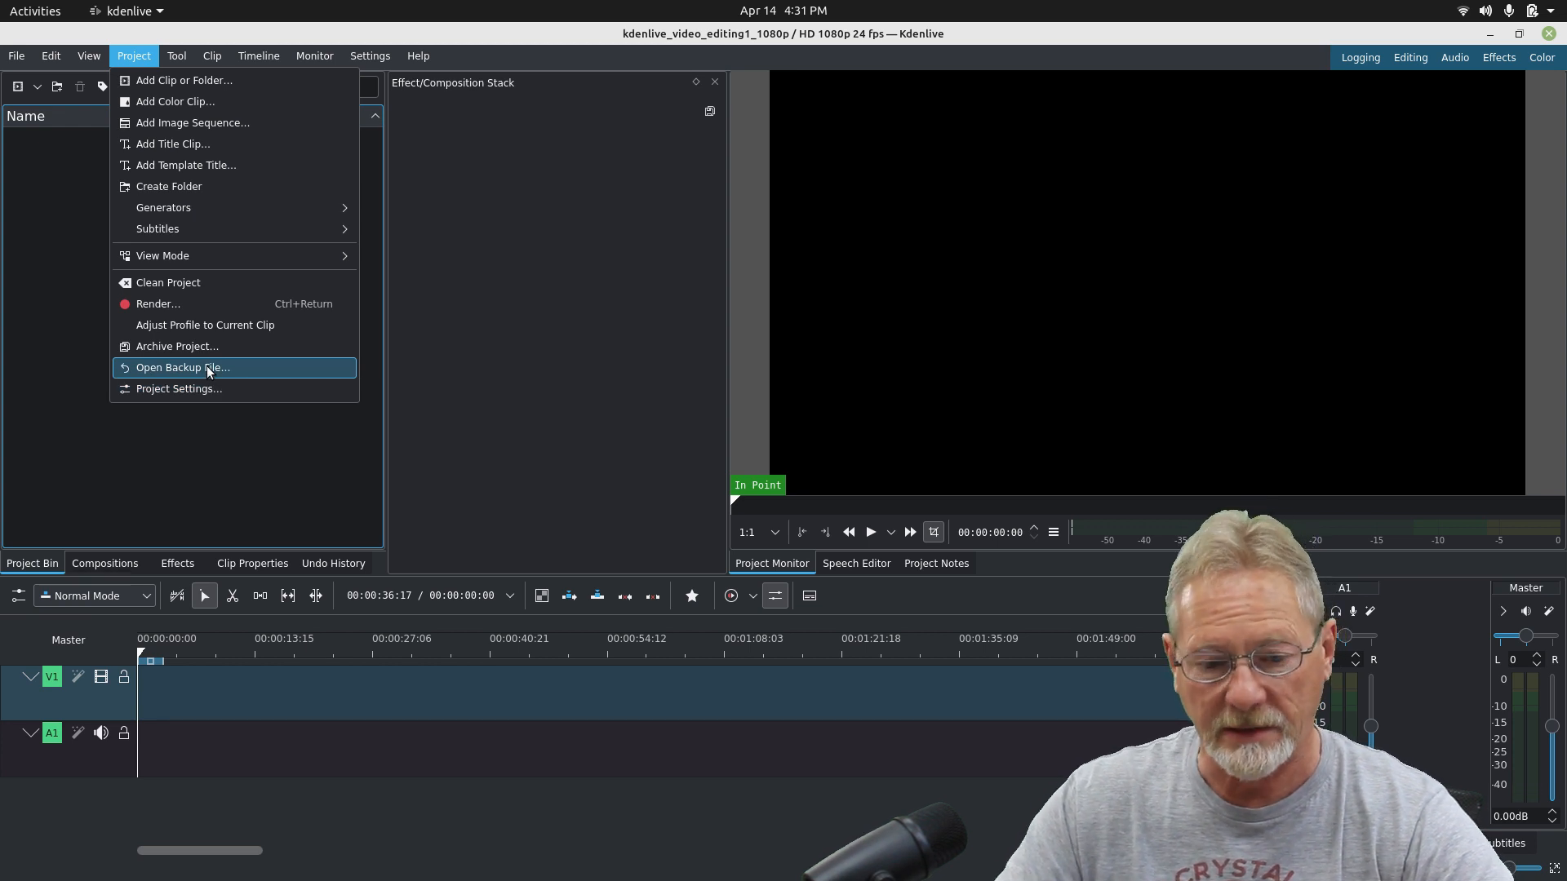
left_click(189, 392)
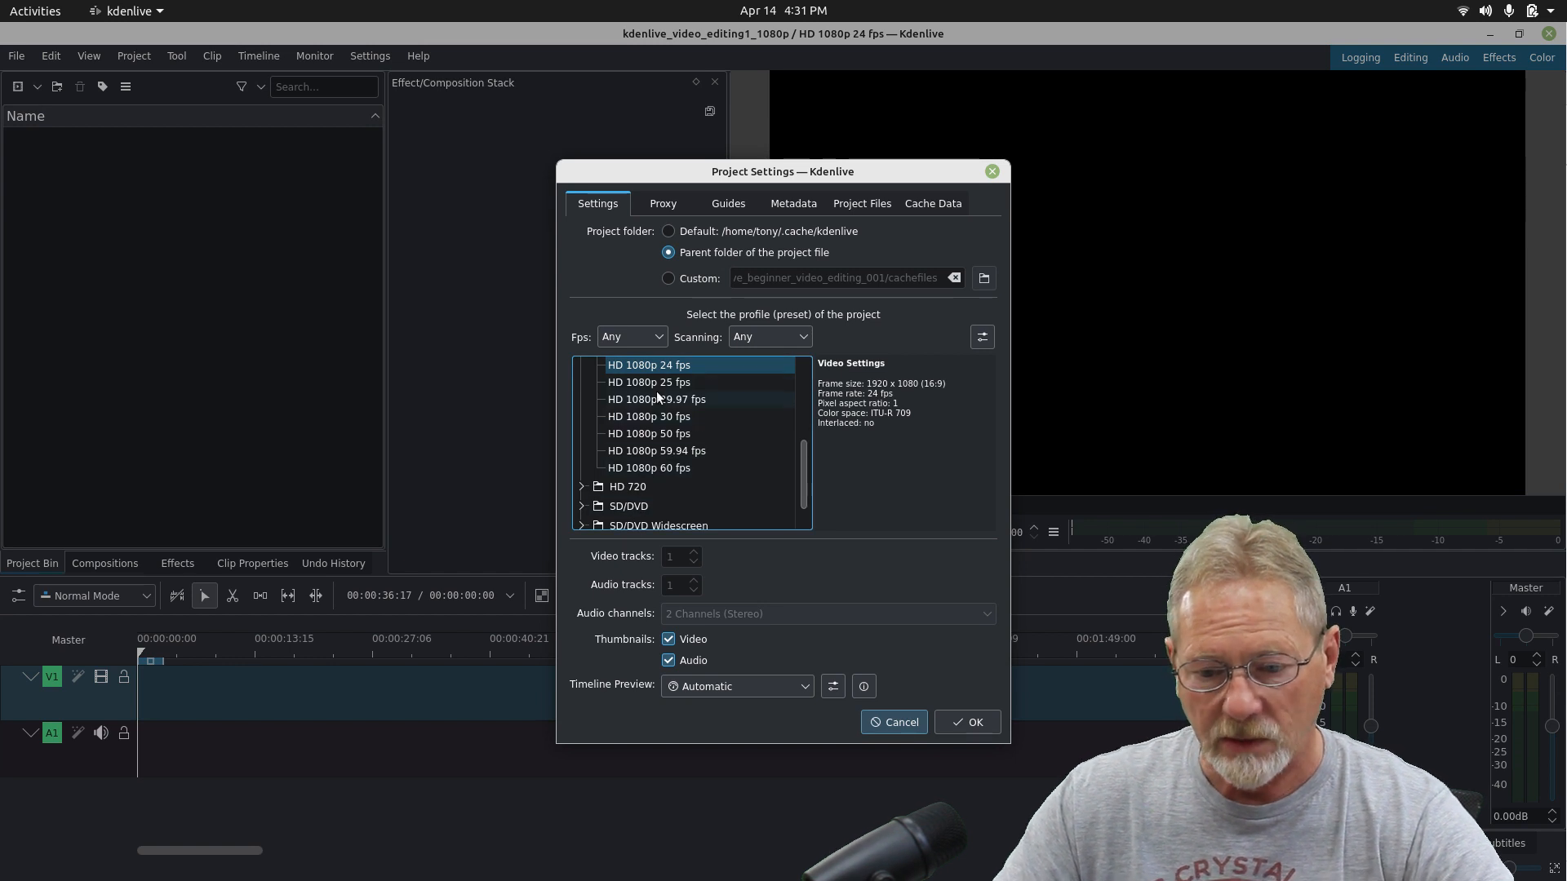
left_click(650, 466)
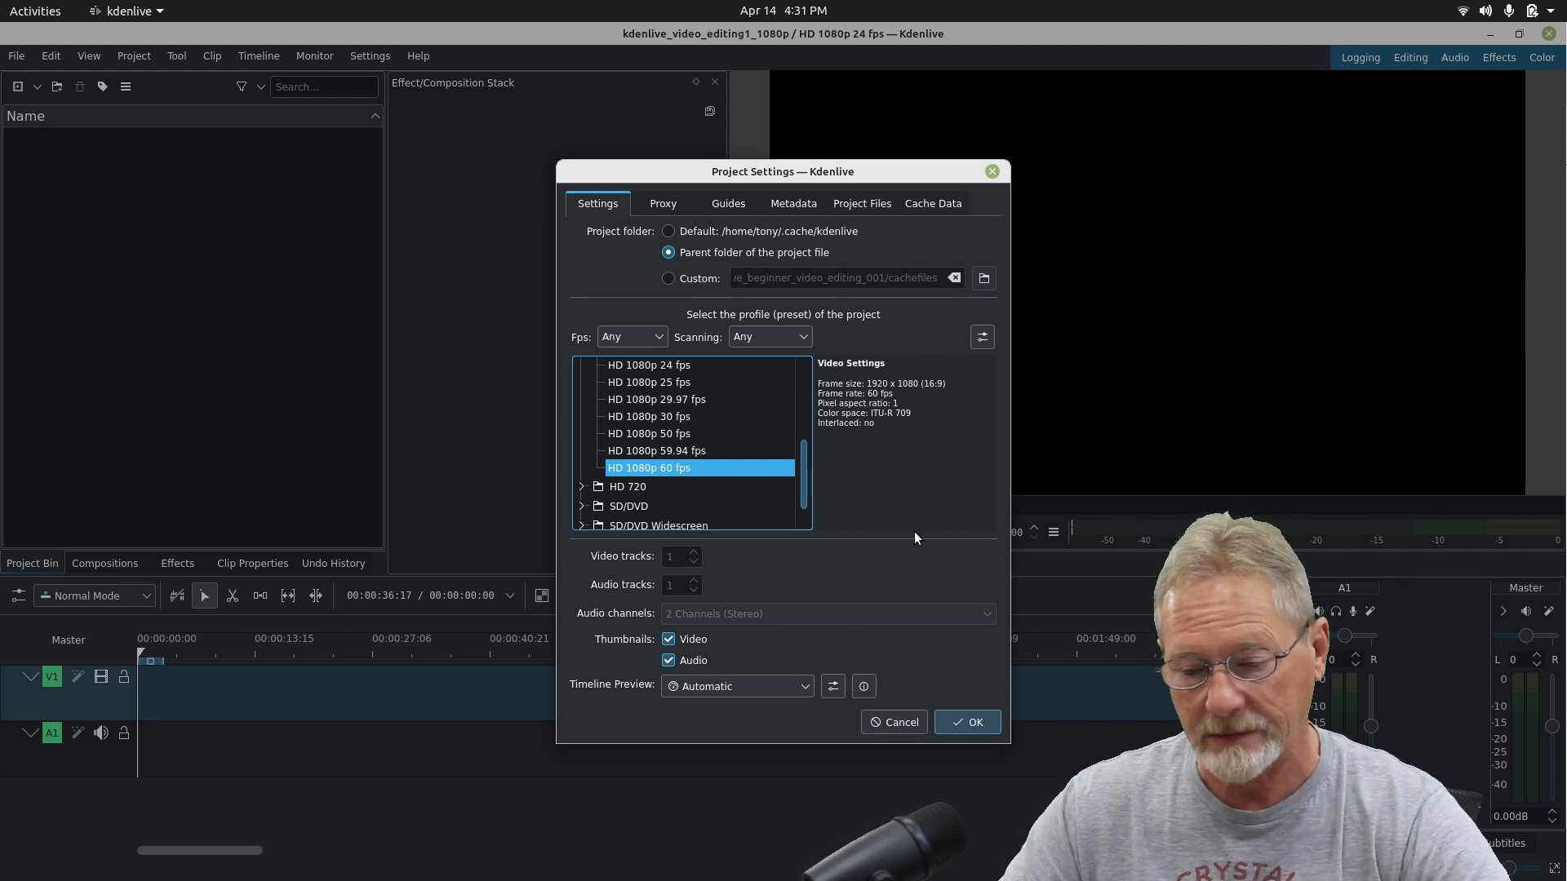
left_click(967, 722)
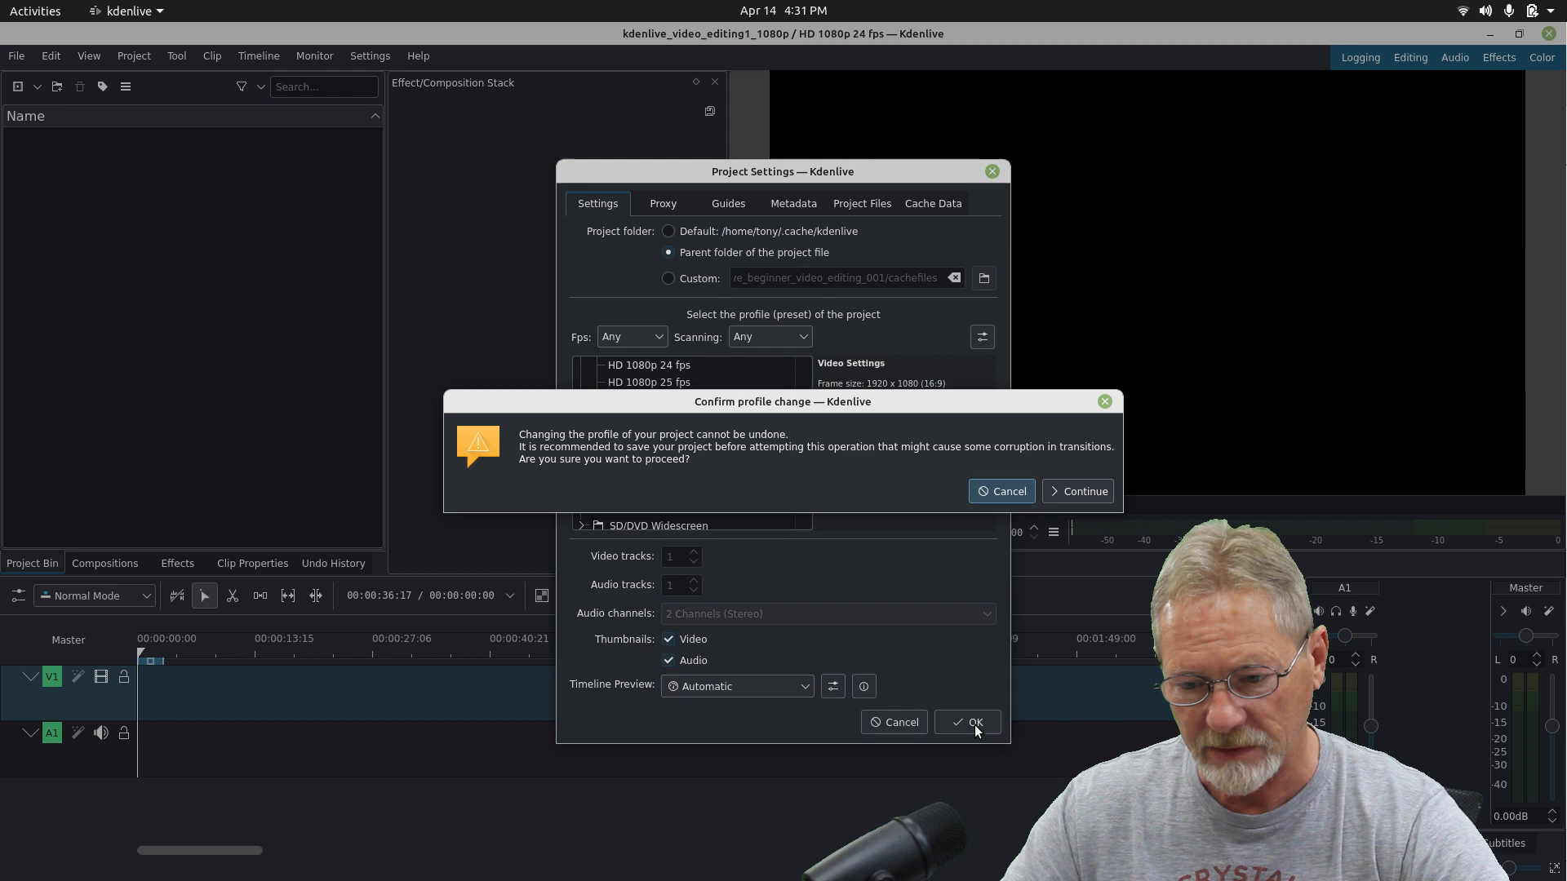
left_click(1066, 488)
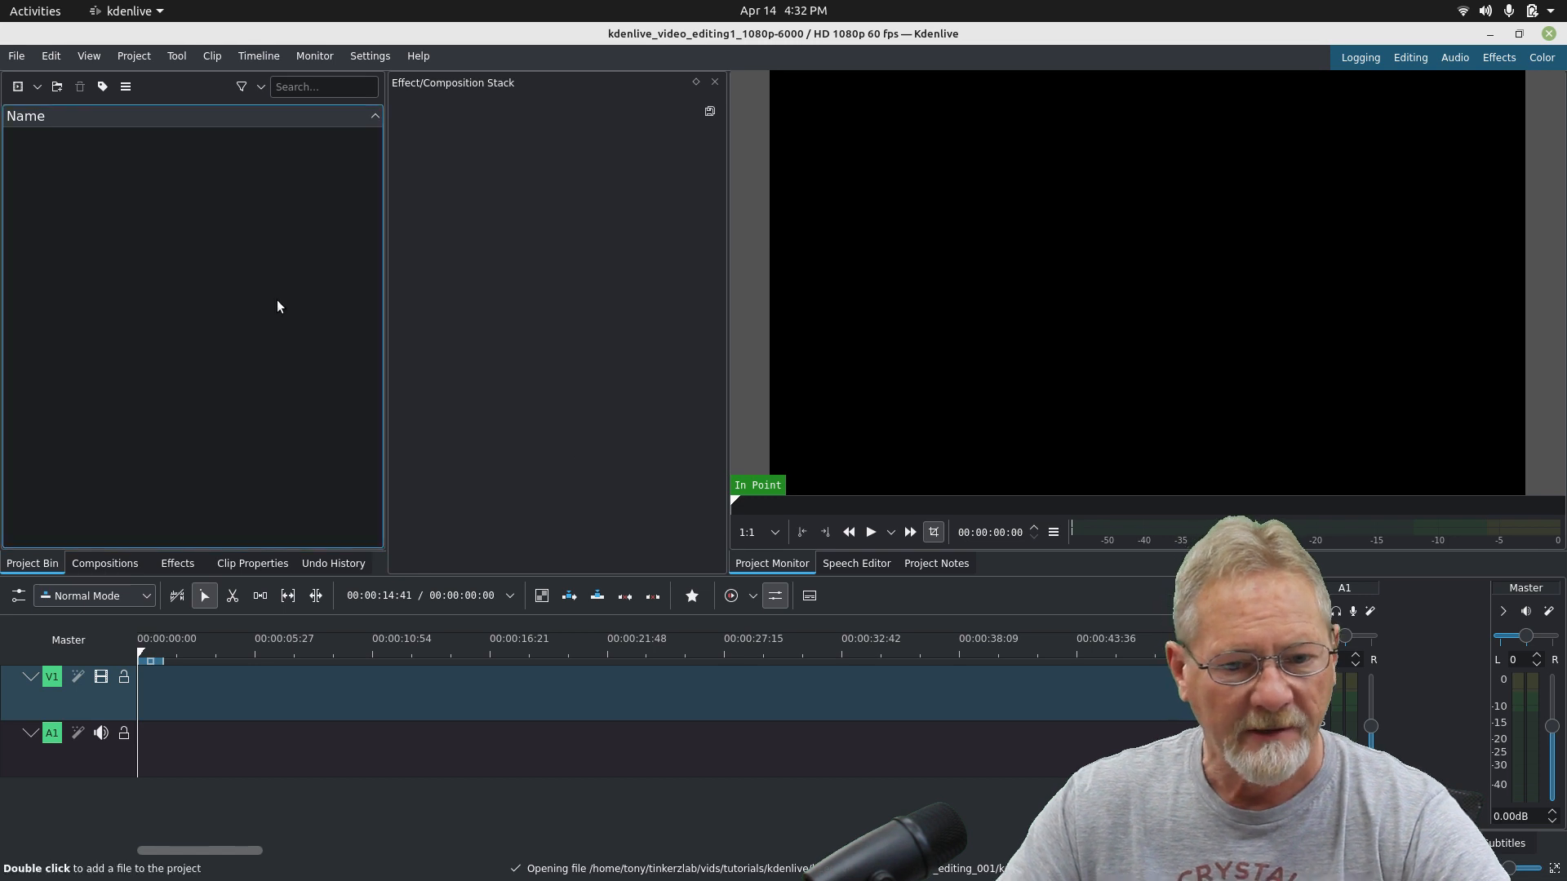
Import arrows_pioneer_fun_flt1_111622_1080p.mp4 and tinkerz_lab_logo.svg from the assets folder, declining the switch to a new profile.
left_click(133, 57)
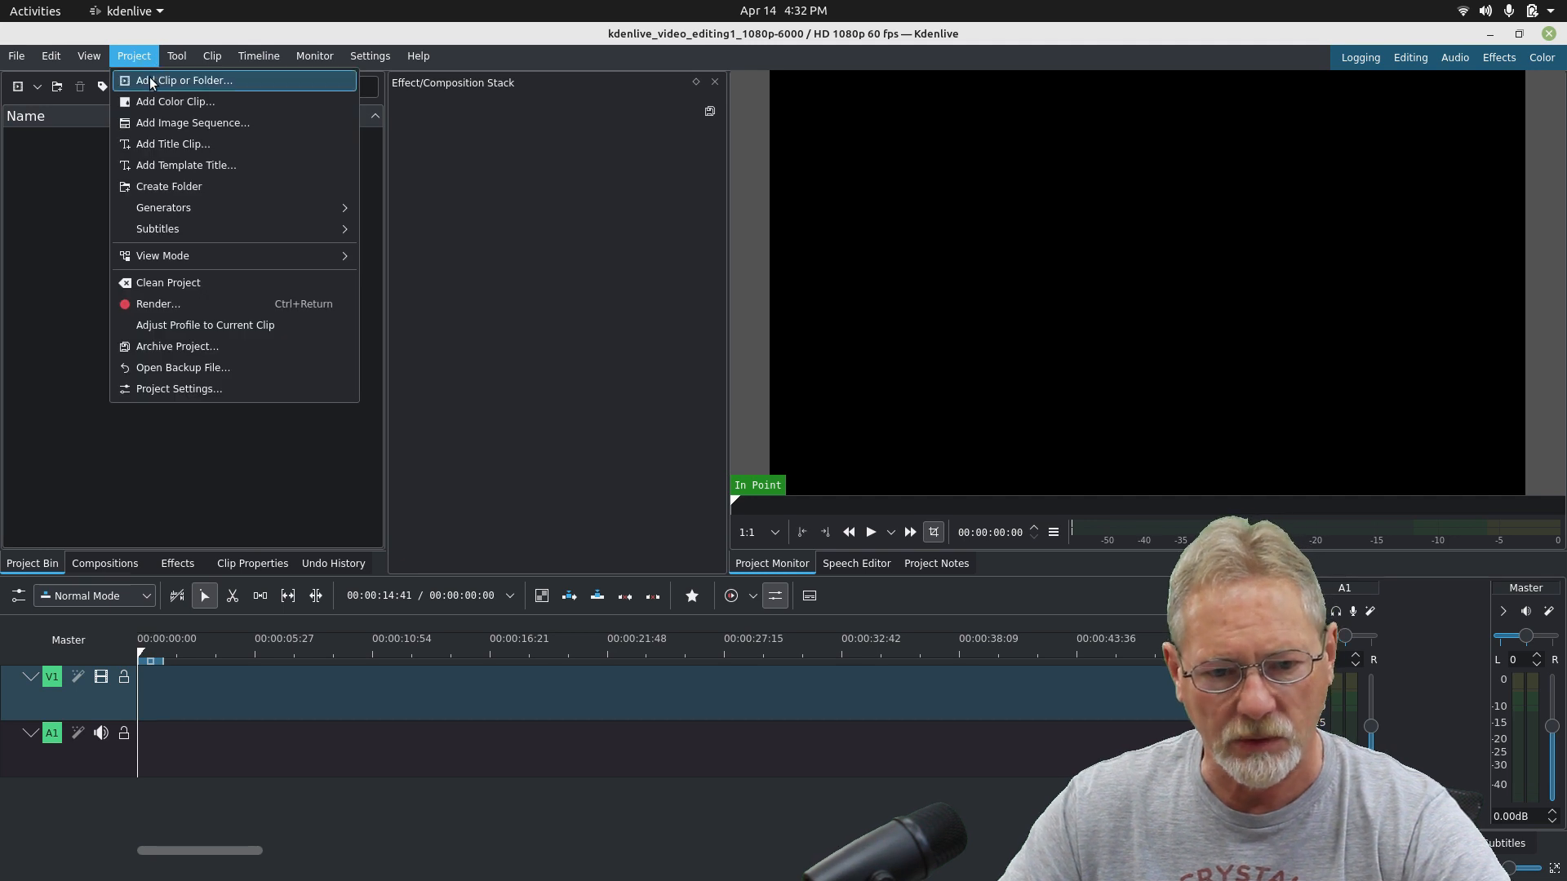
left_click(148, 83)
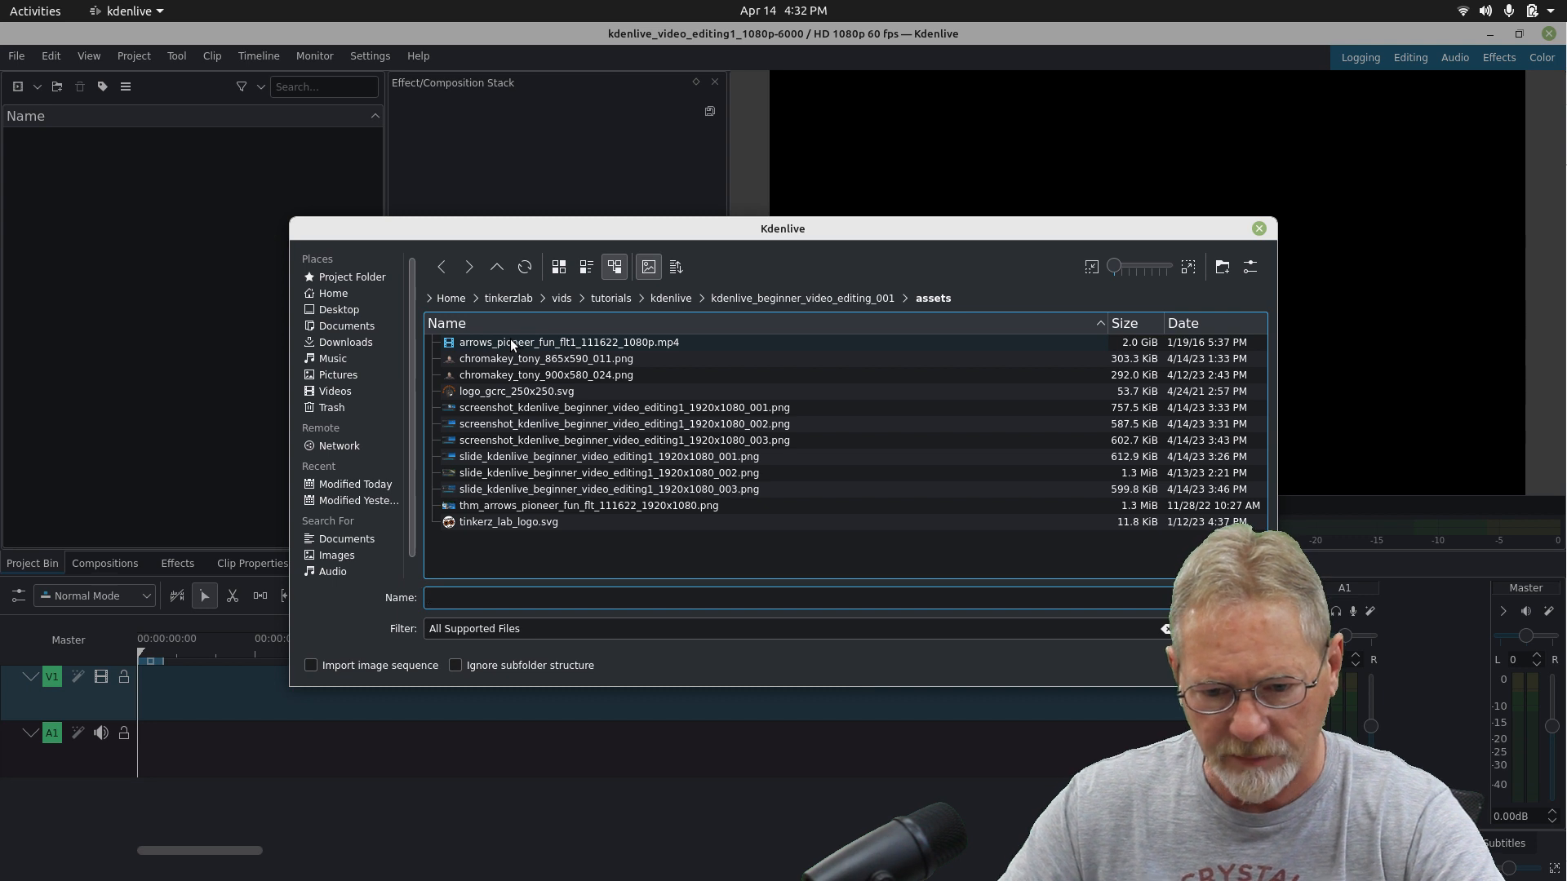
left_click(511, 342)
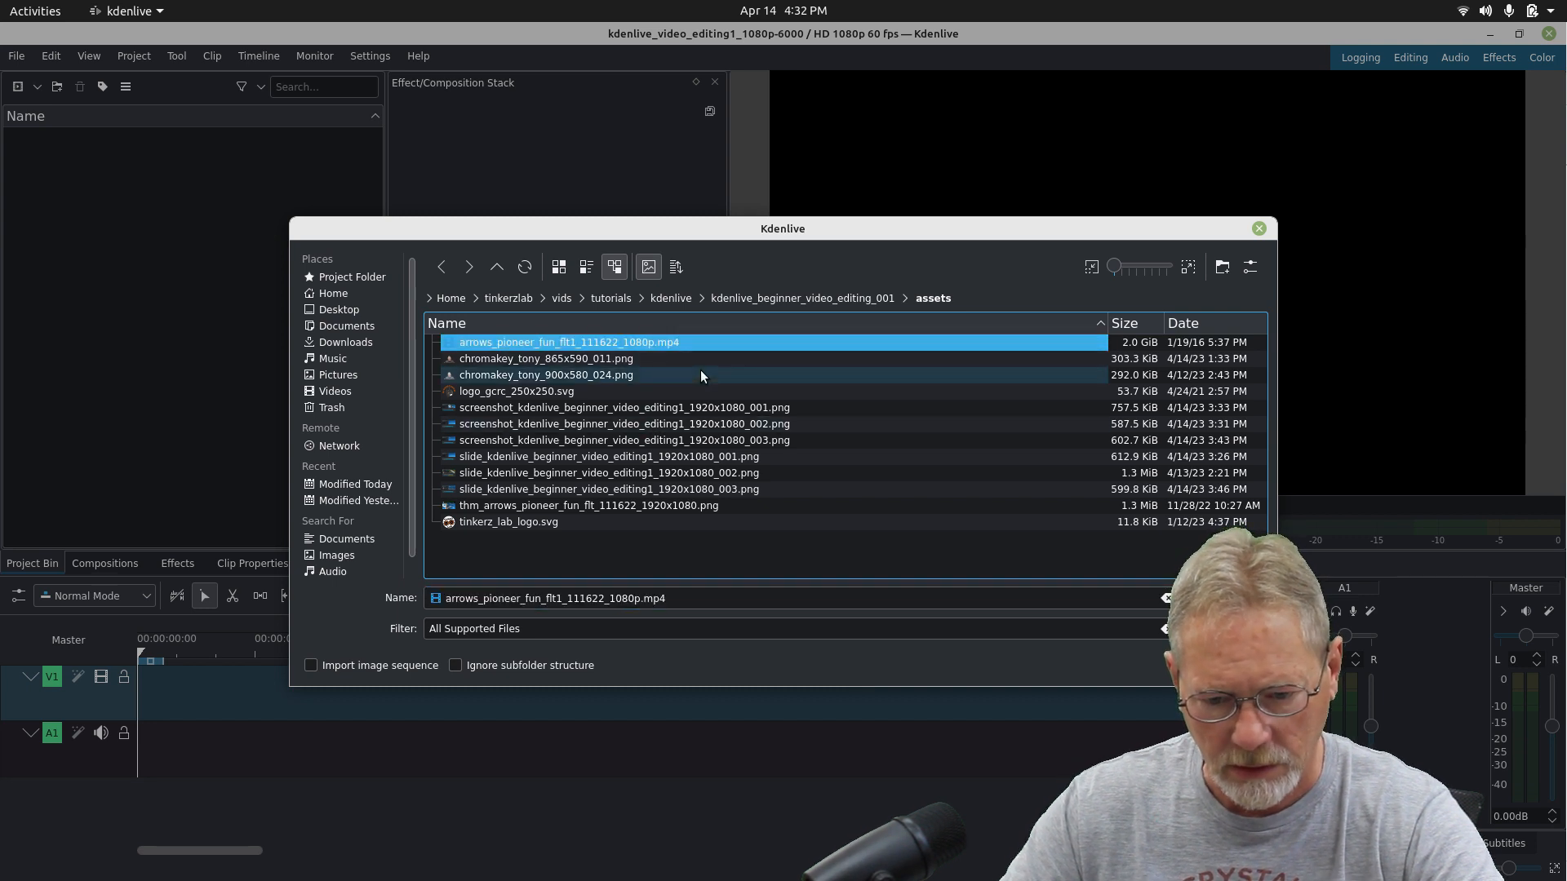
left_click(507, 521, "ctrl")
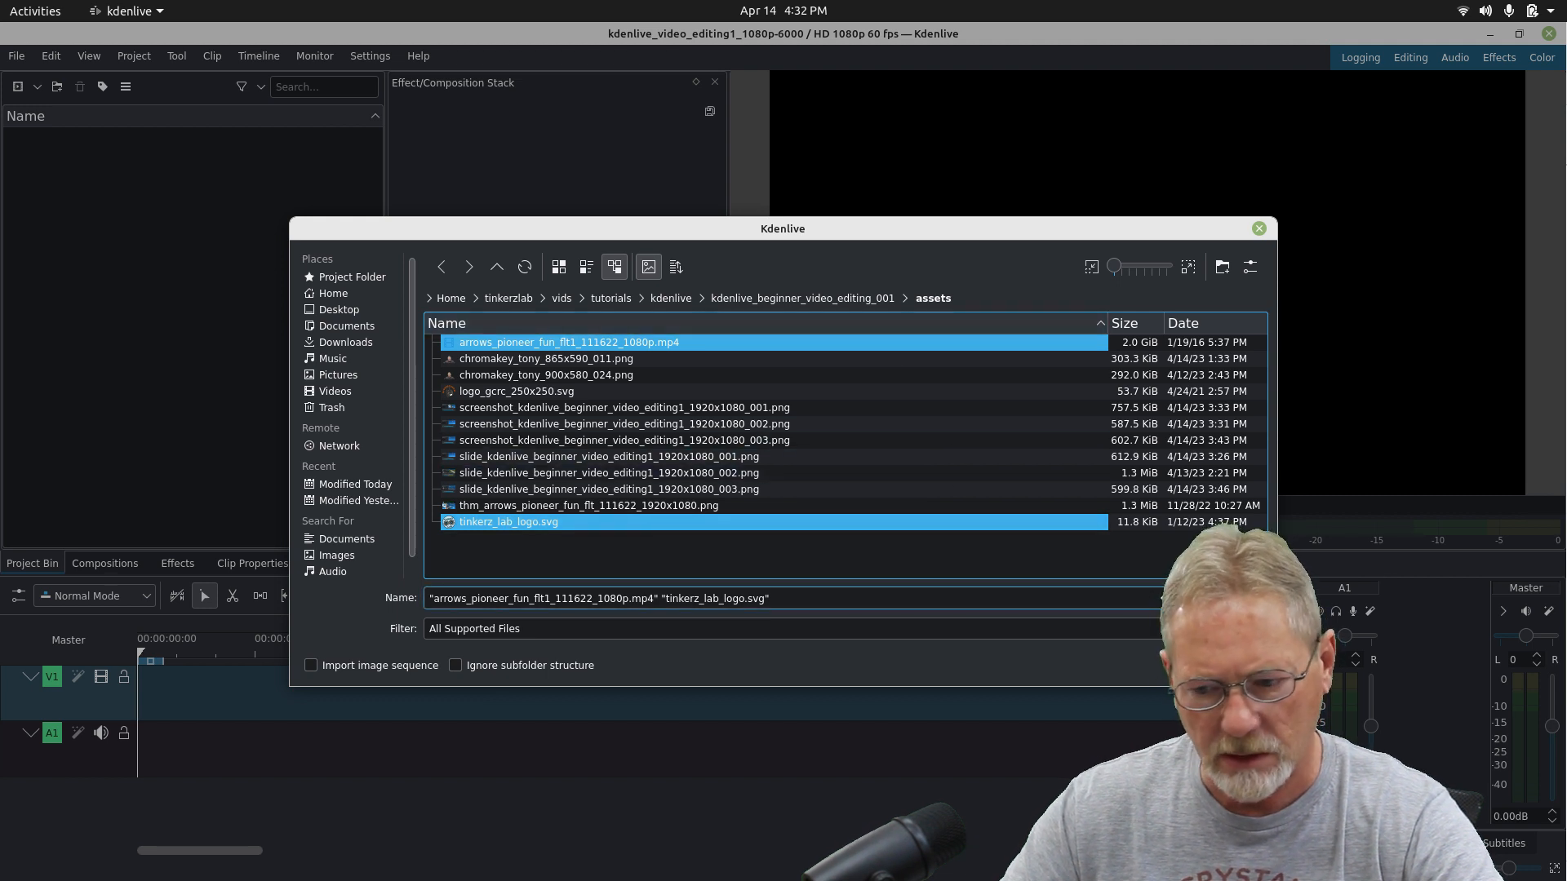
left_click(1222, 597)
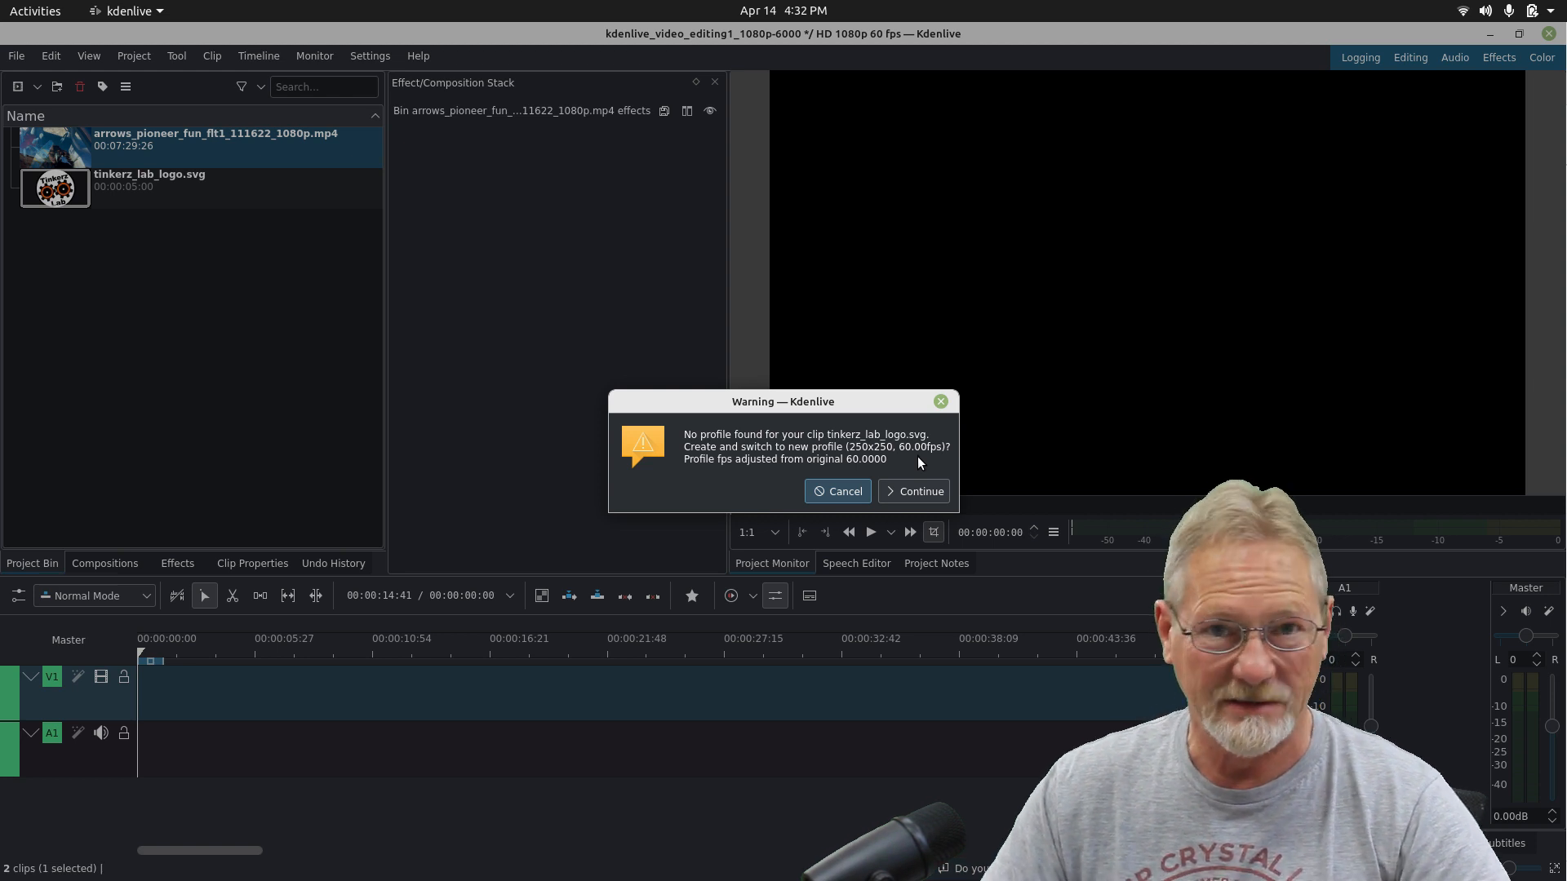
left_click(831, 495)
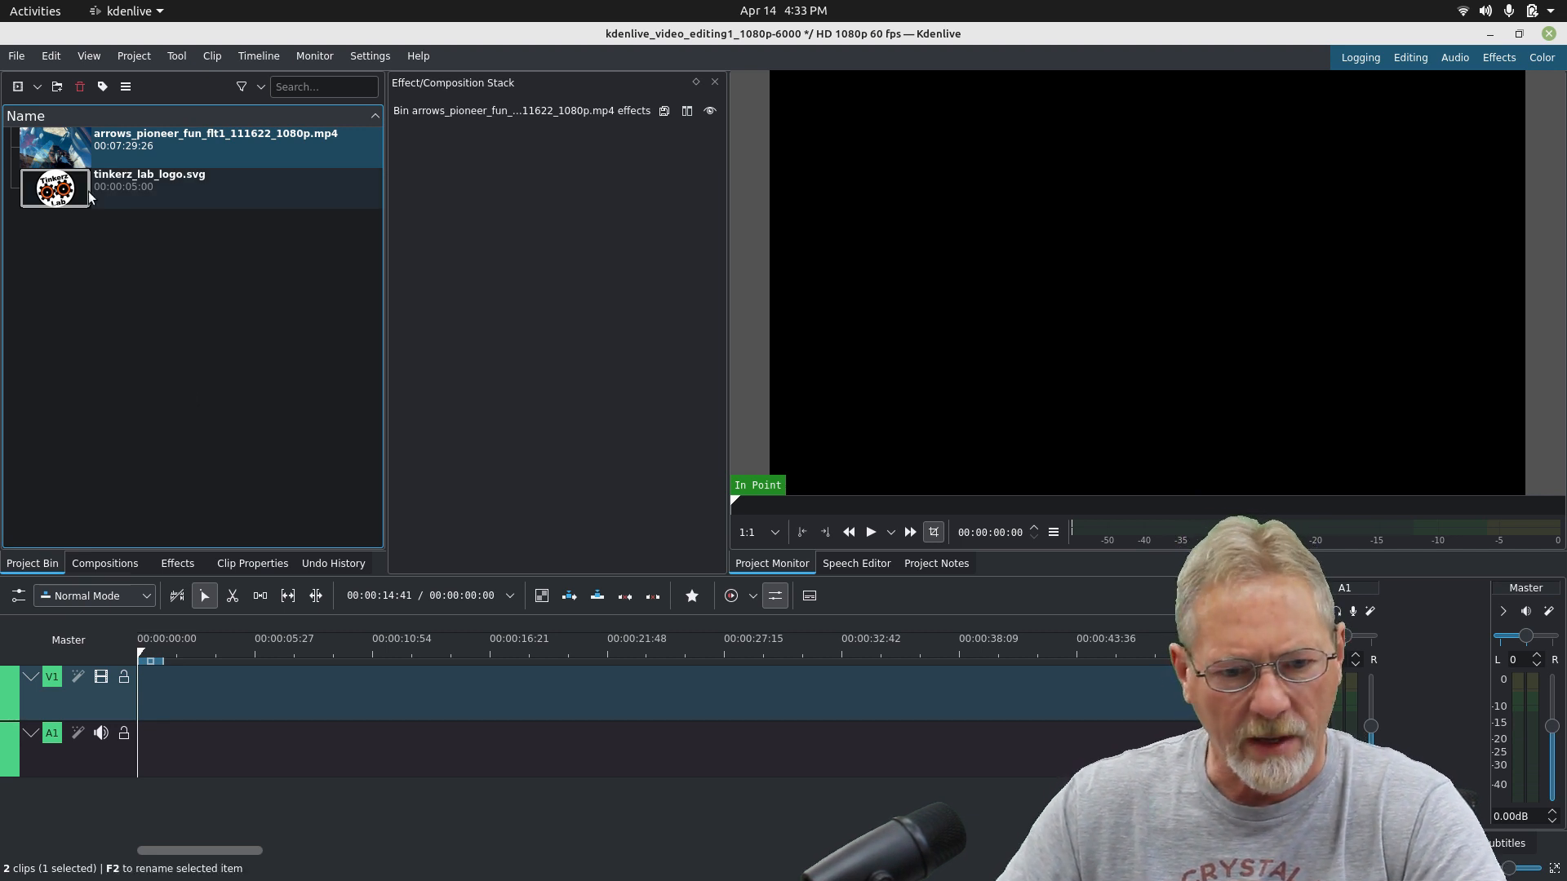
Place the arrows_pioneer_fun_flt1_111622_1080p.mp4 clip at the start of the timeline on tracks V1 and A1.
left_click_drag(59, 139, 177, 680)
left_click_drag(492, 694, 406, 693)
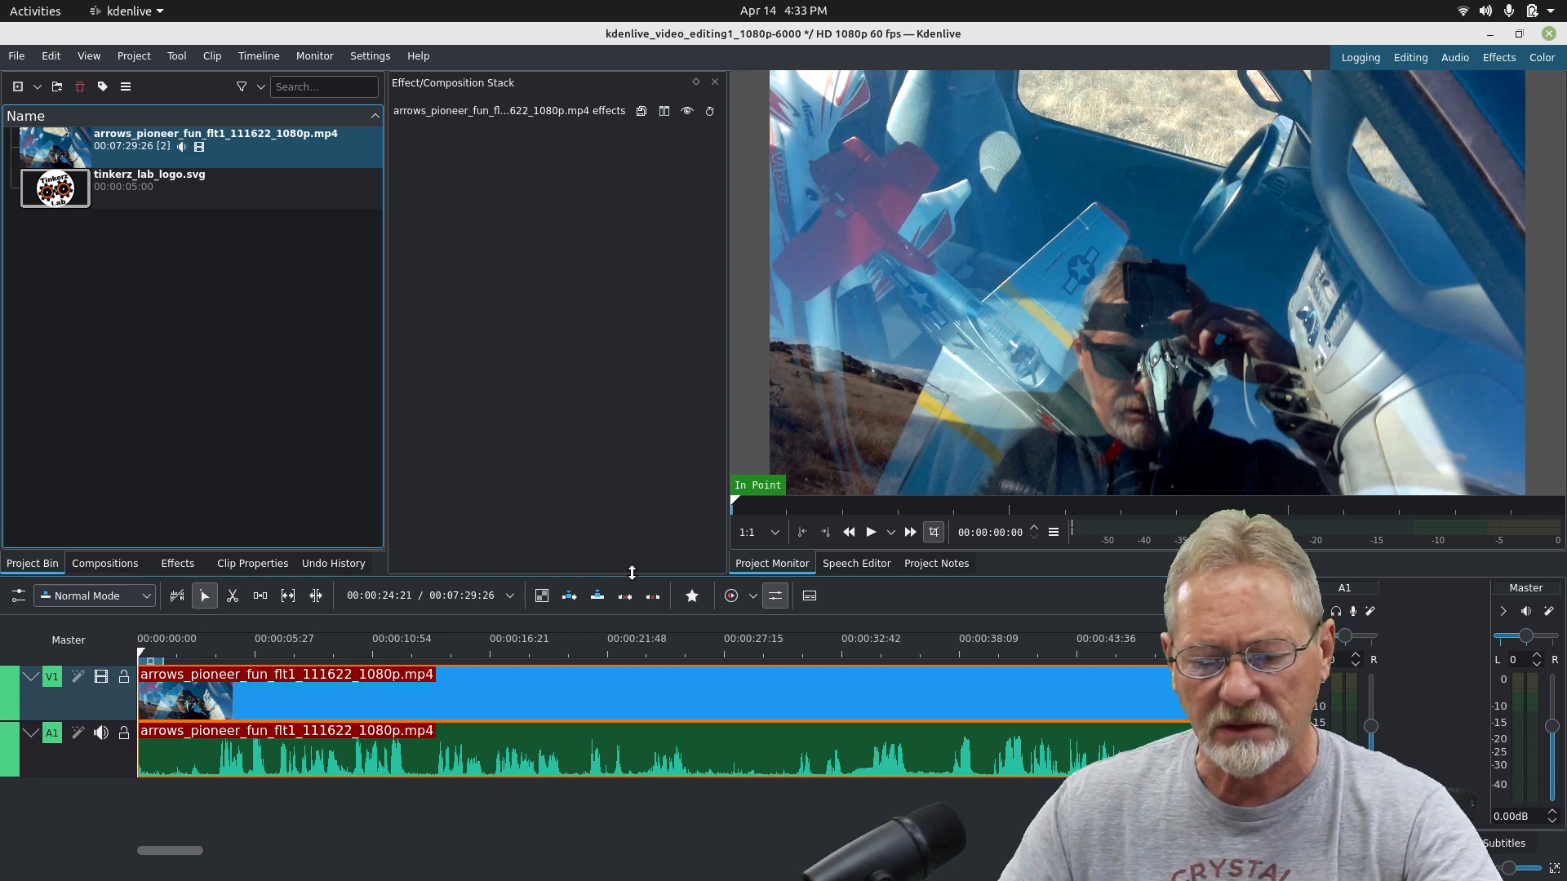
Try a taller timeline area, restore its height, and widen the Effect/Composition Stack up to the video preview.
left_click_drag(632, 577, 654, 354)
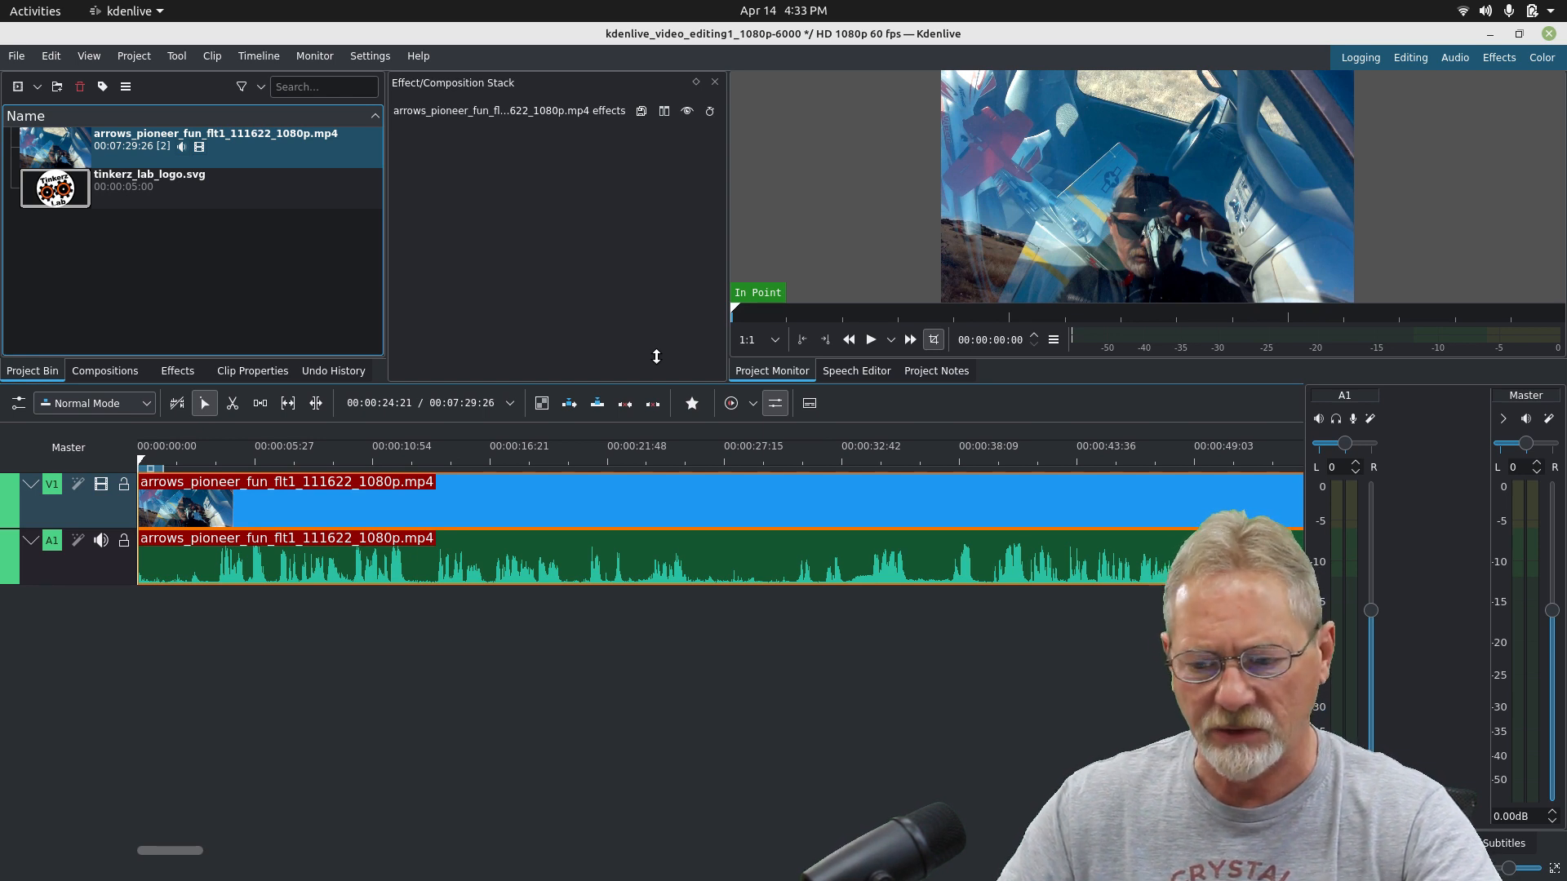
left_click_drag(657, 357, 675, 621)
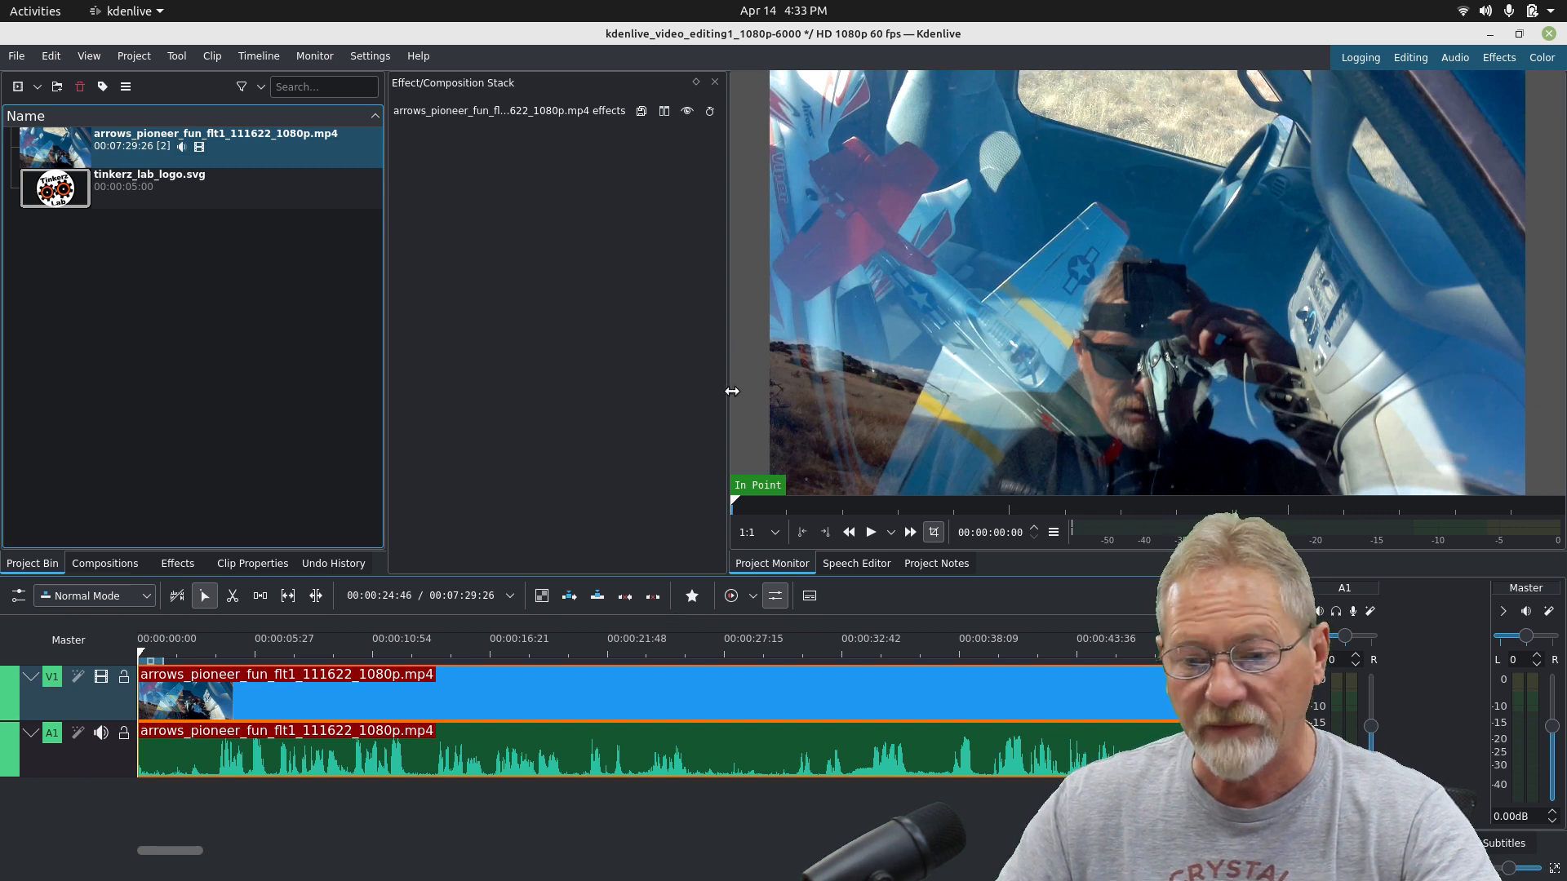
left_click_drag(728, 393, 804, 393)
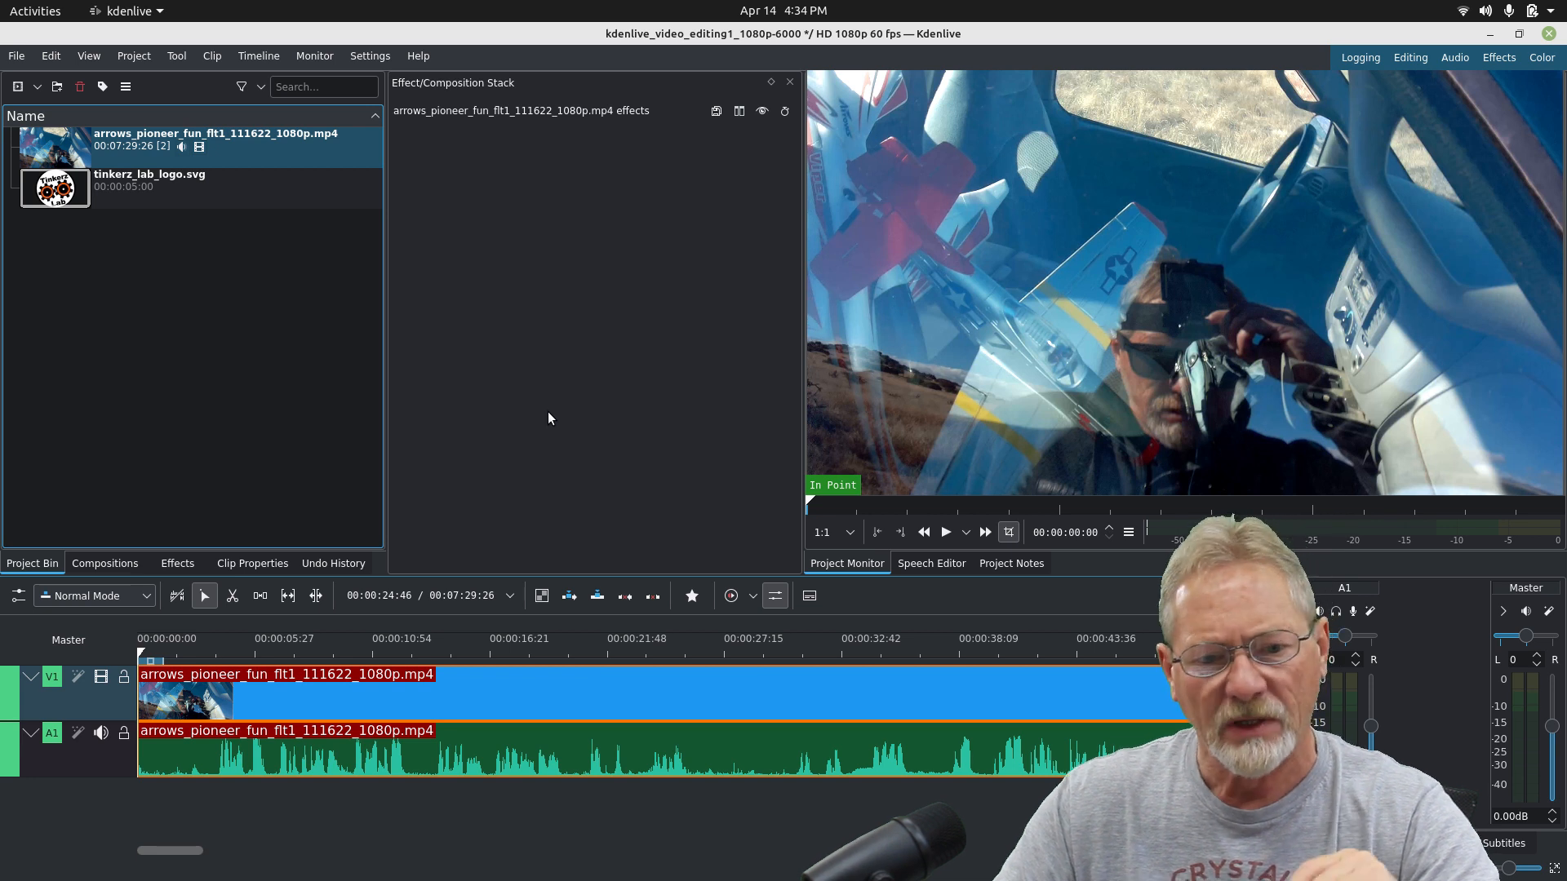
Search the effects for "gain", apply the Gain effect to the clip's audio on track A1, and show its settings.
left_click(170, 563)
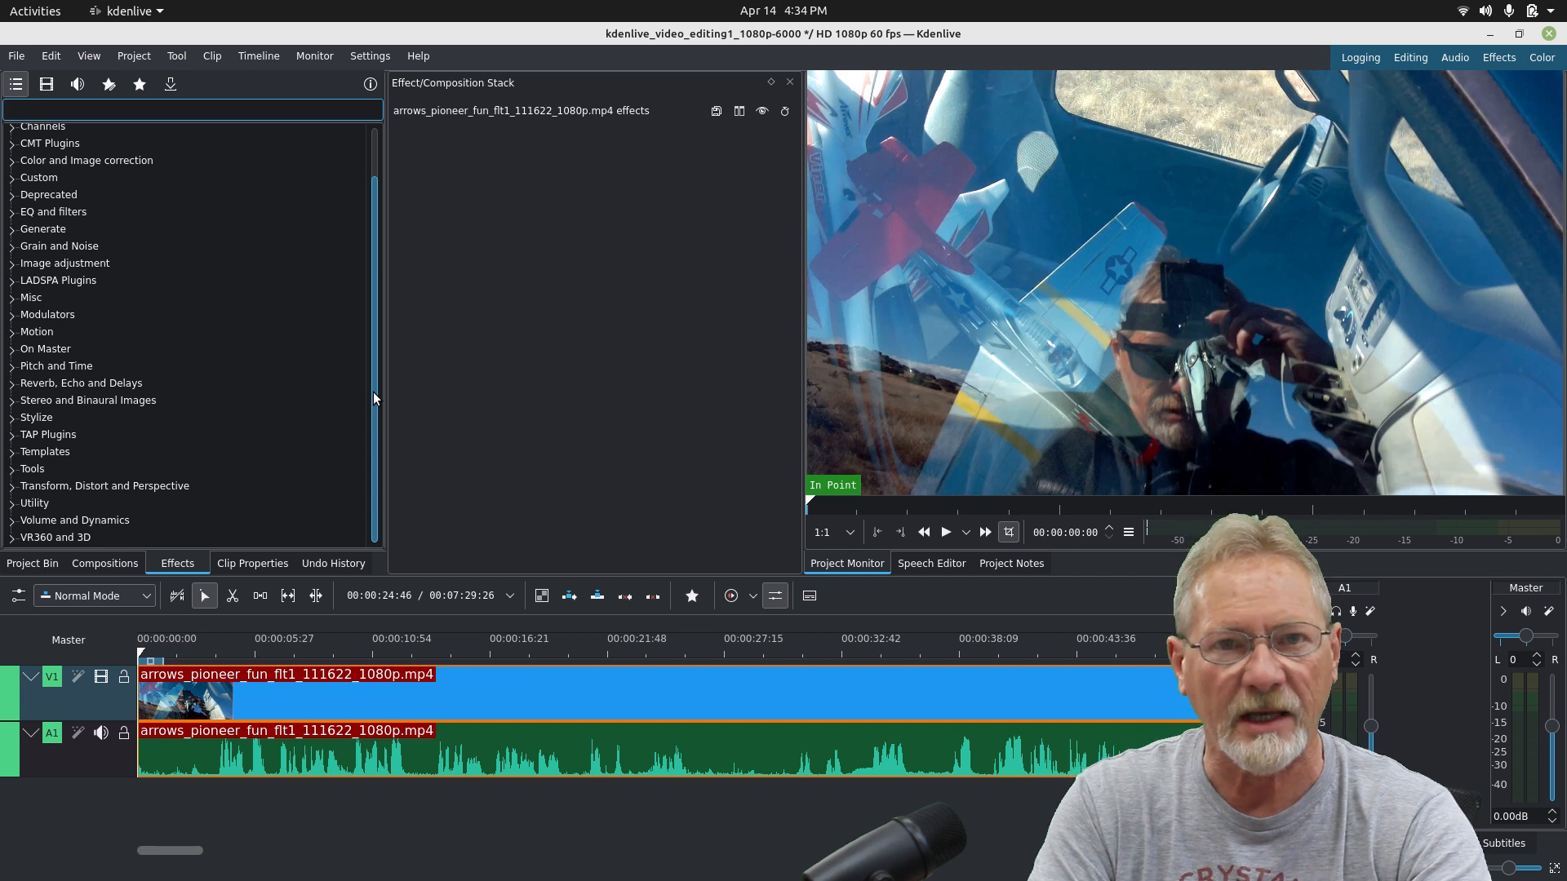
type("gain")
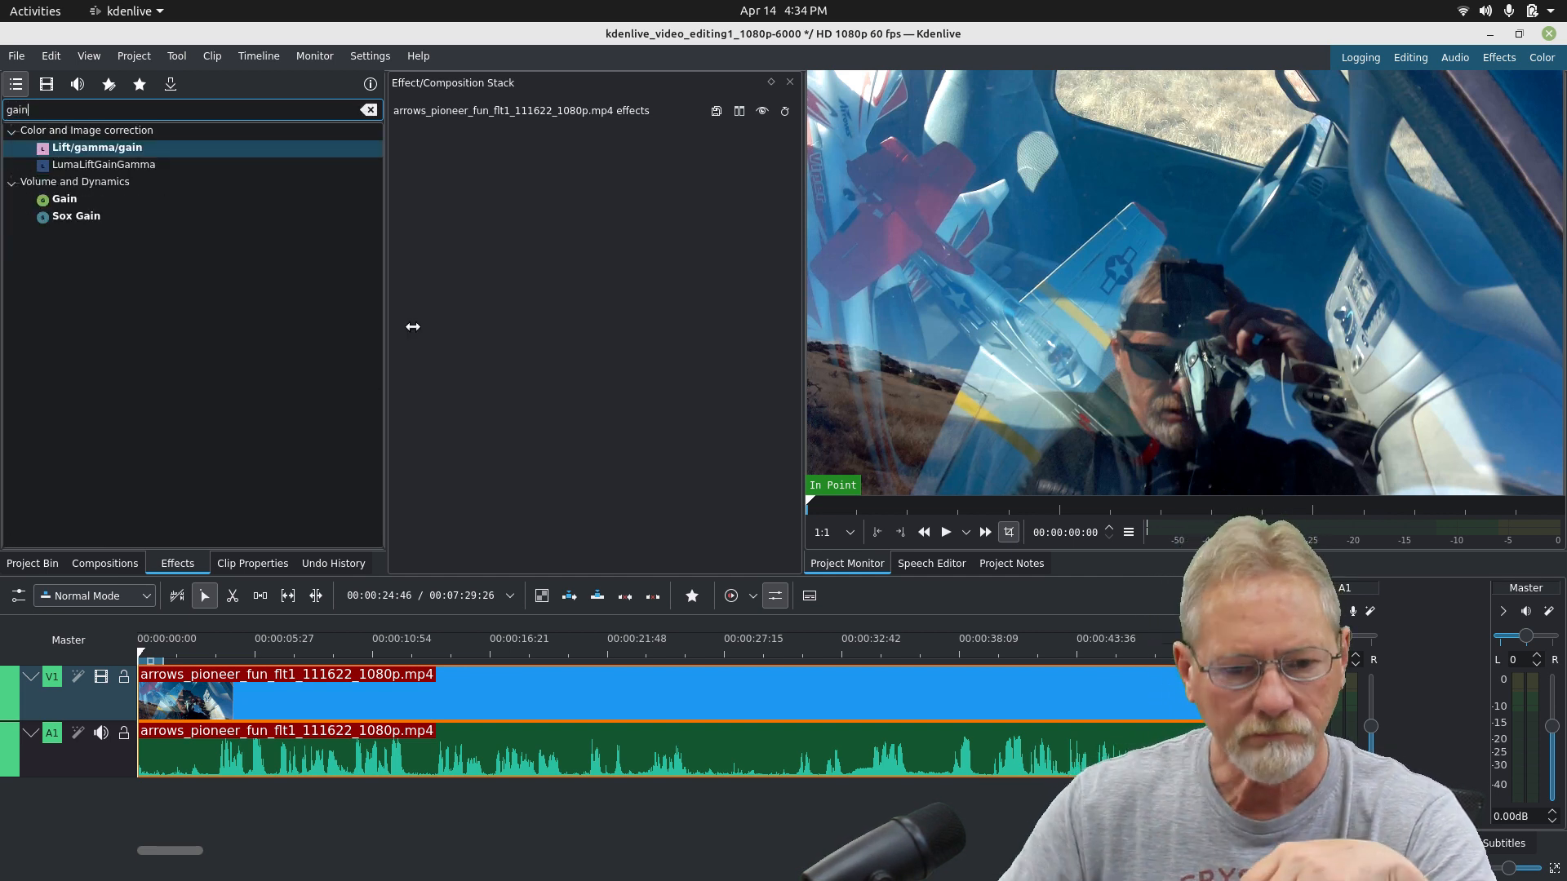
left_click(27, 186)
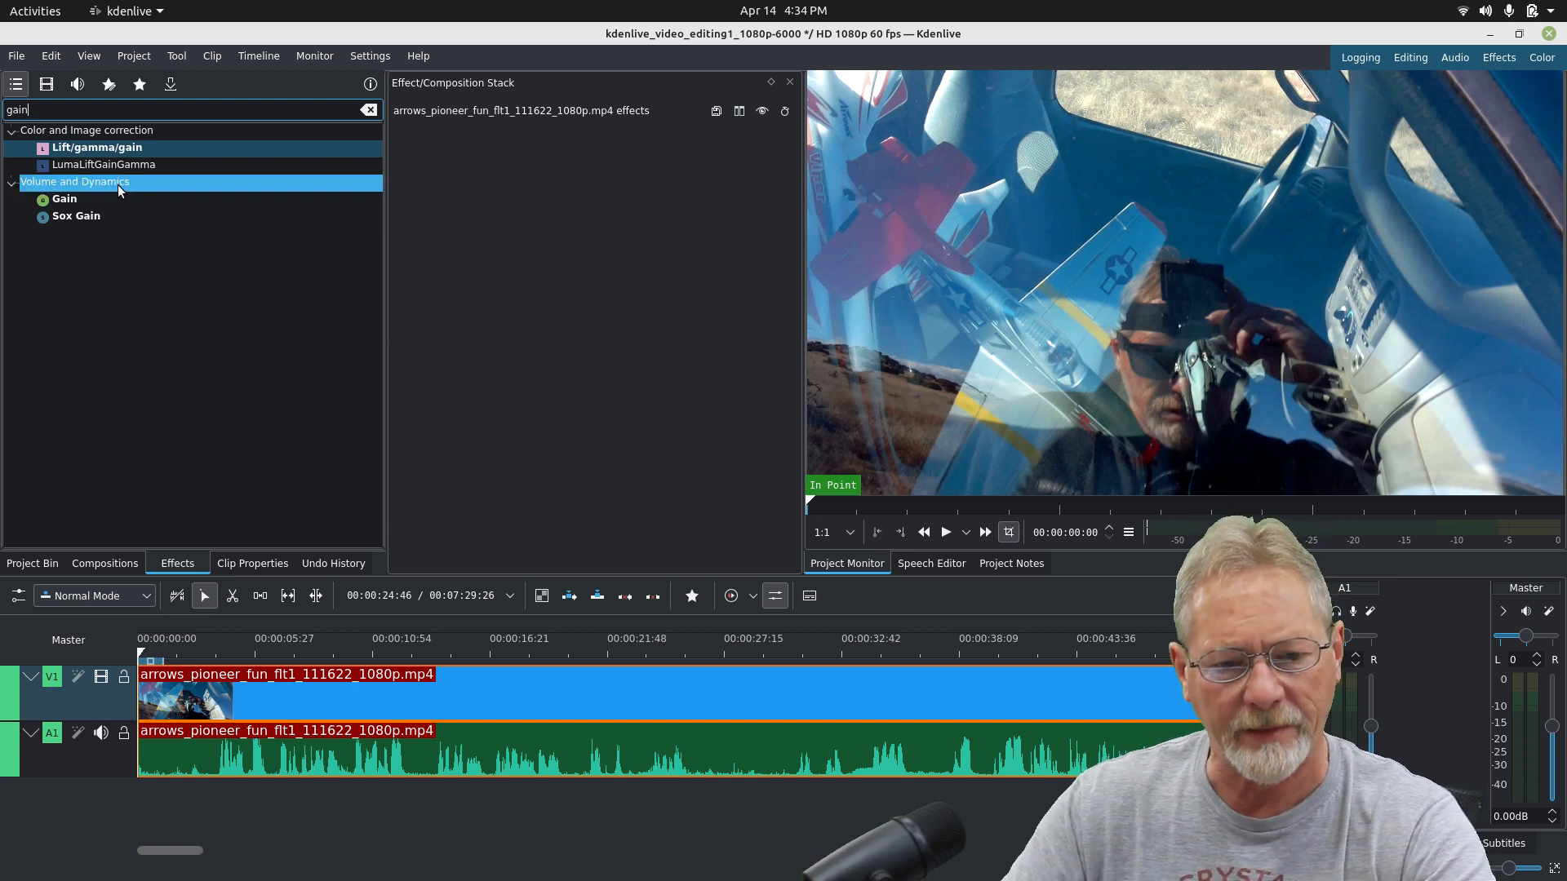
left_click(72, 218)
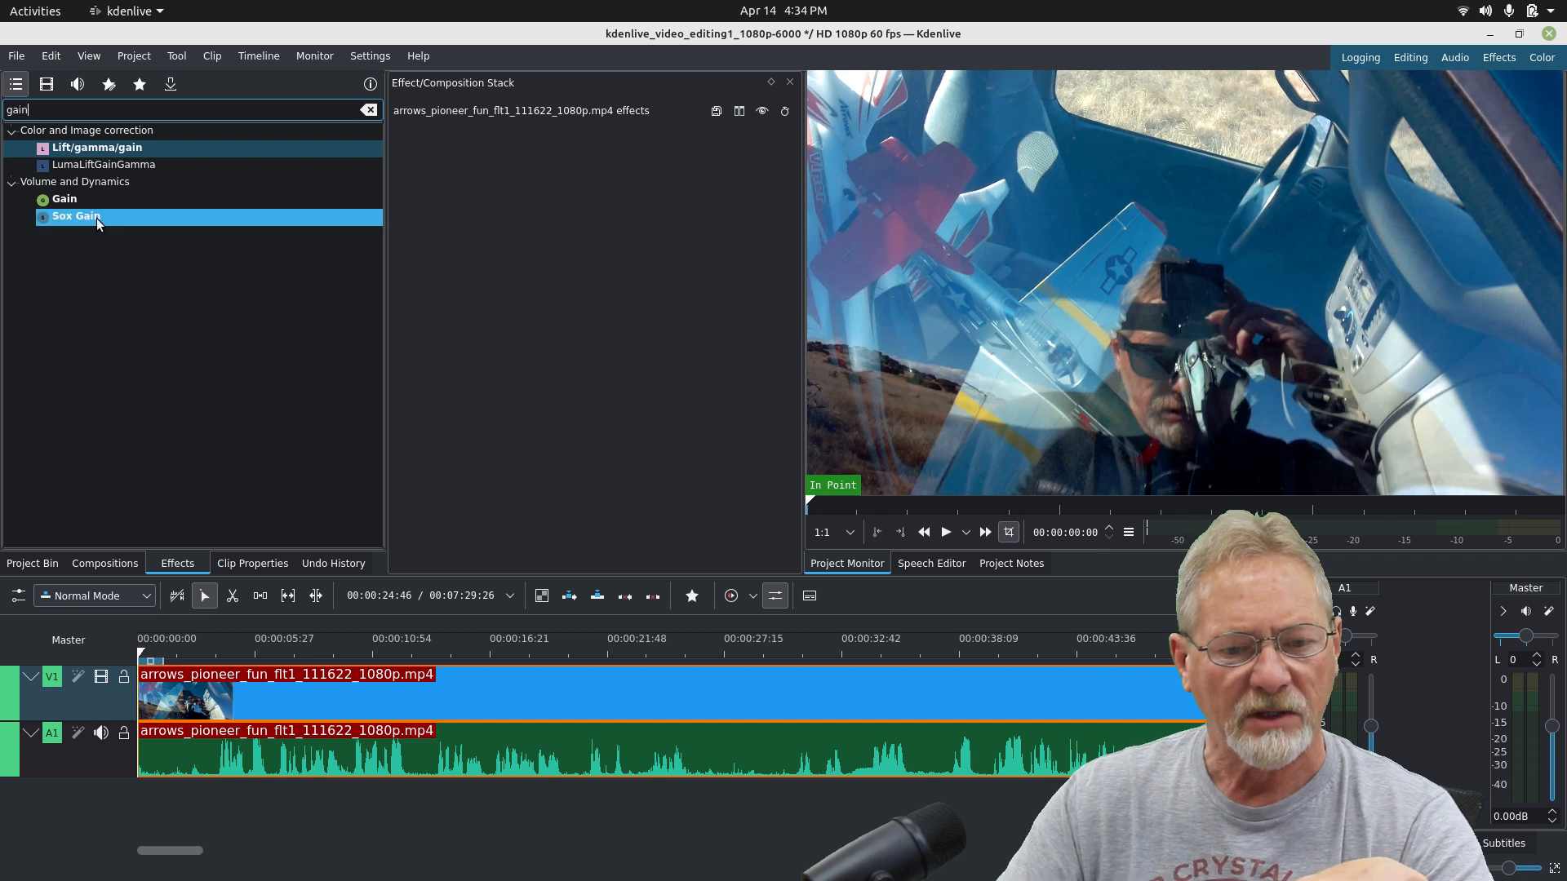
left_click(59, 199)
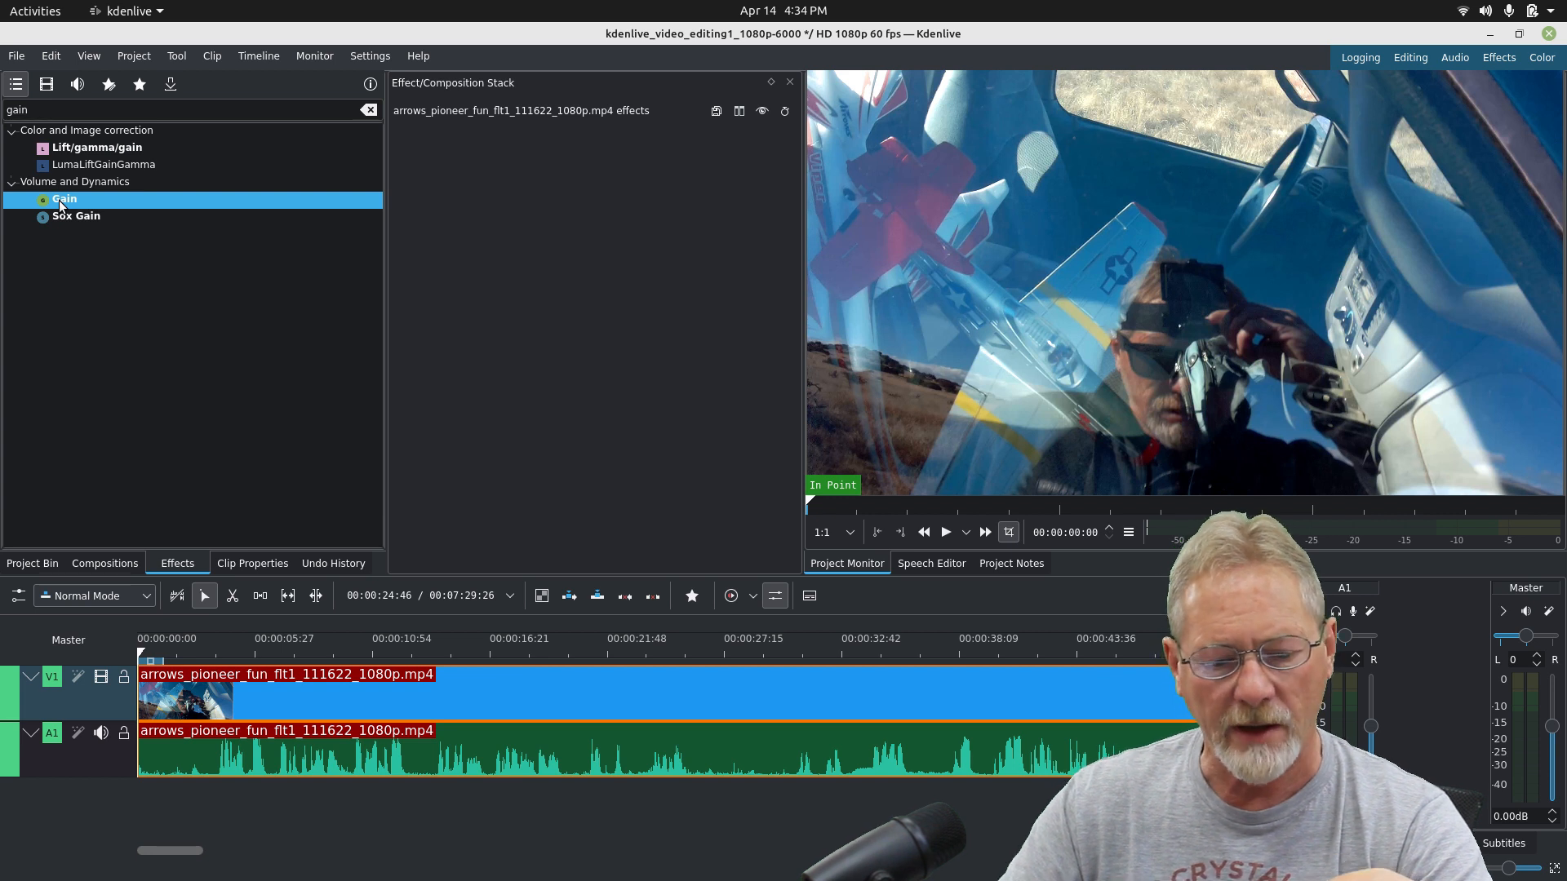
left_click_drag(59, 199, 186, 768)
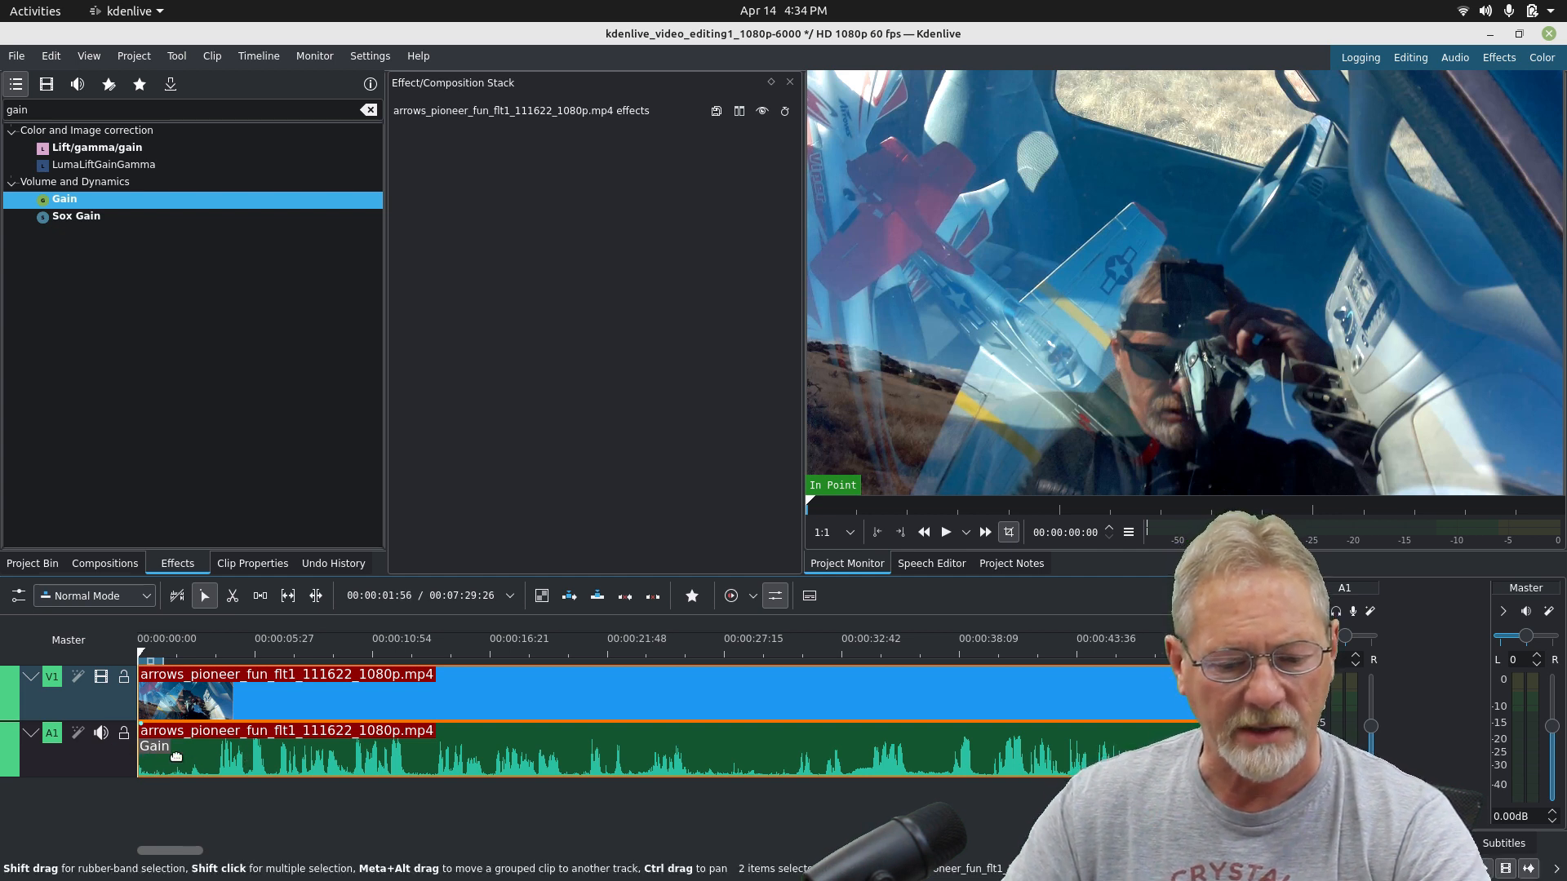
left_click(226, 763)
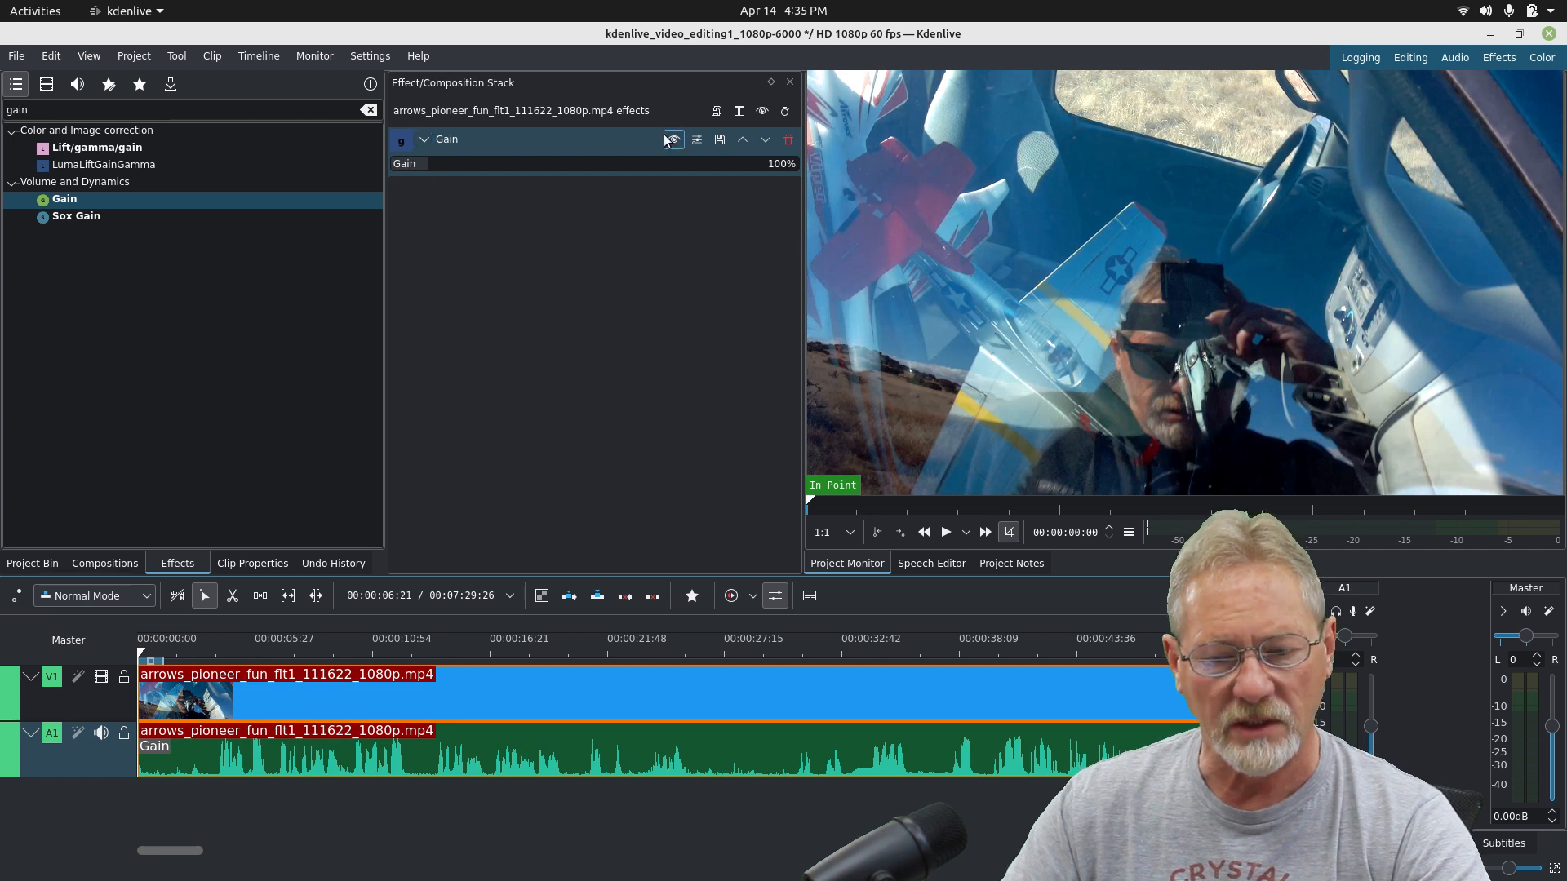
Set the Gain effect on the flight clip's audio to 140%.
left_click(768, 162)
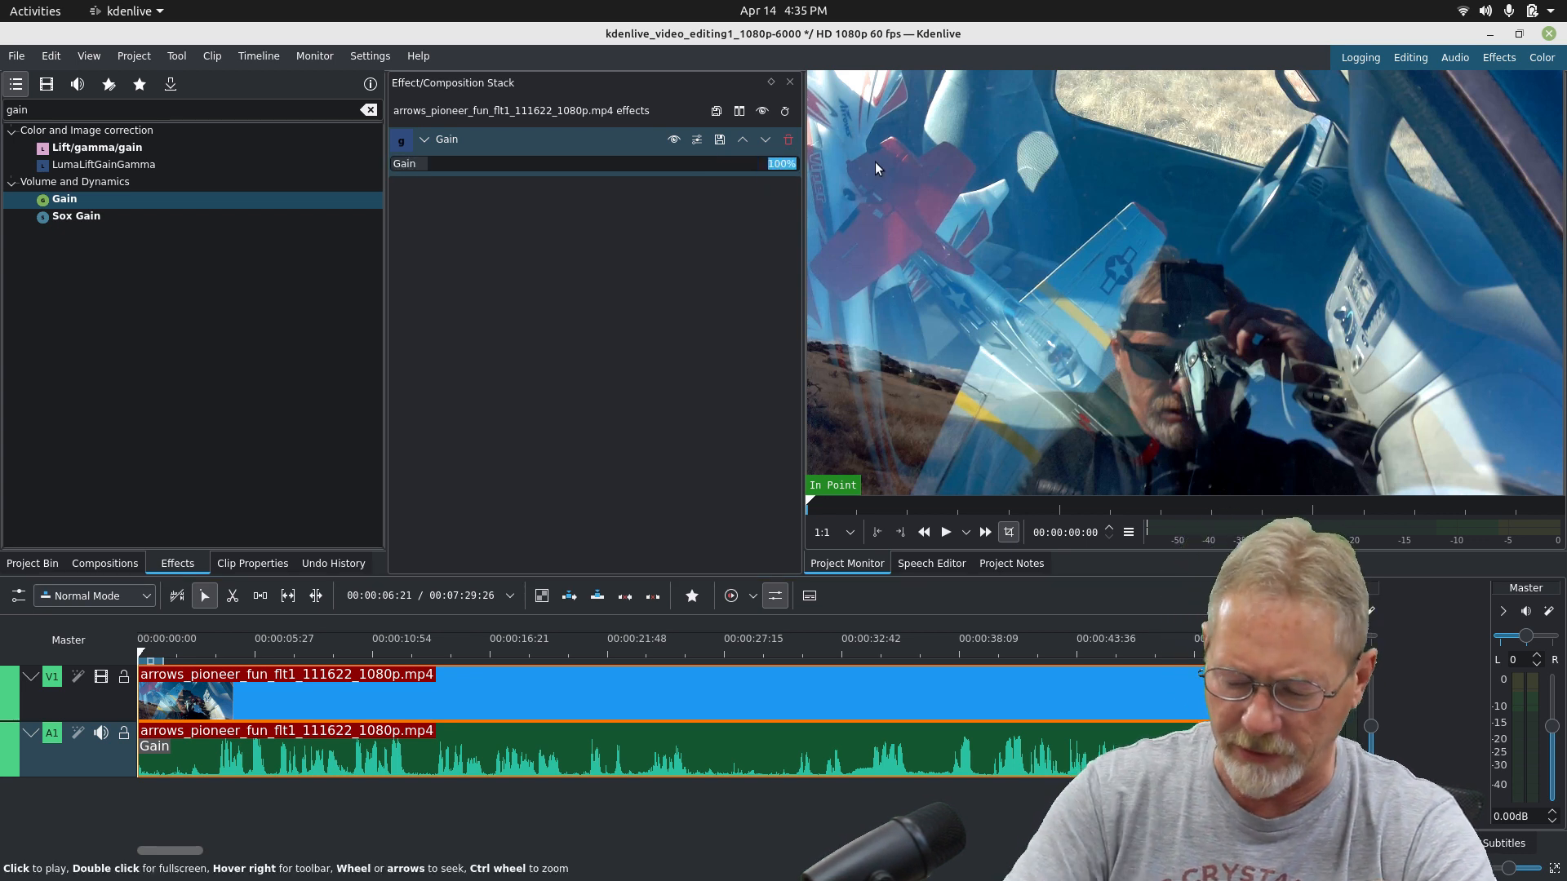
key("BackSpace")
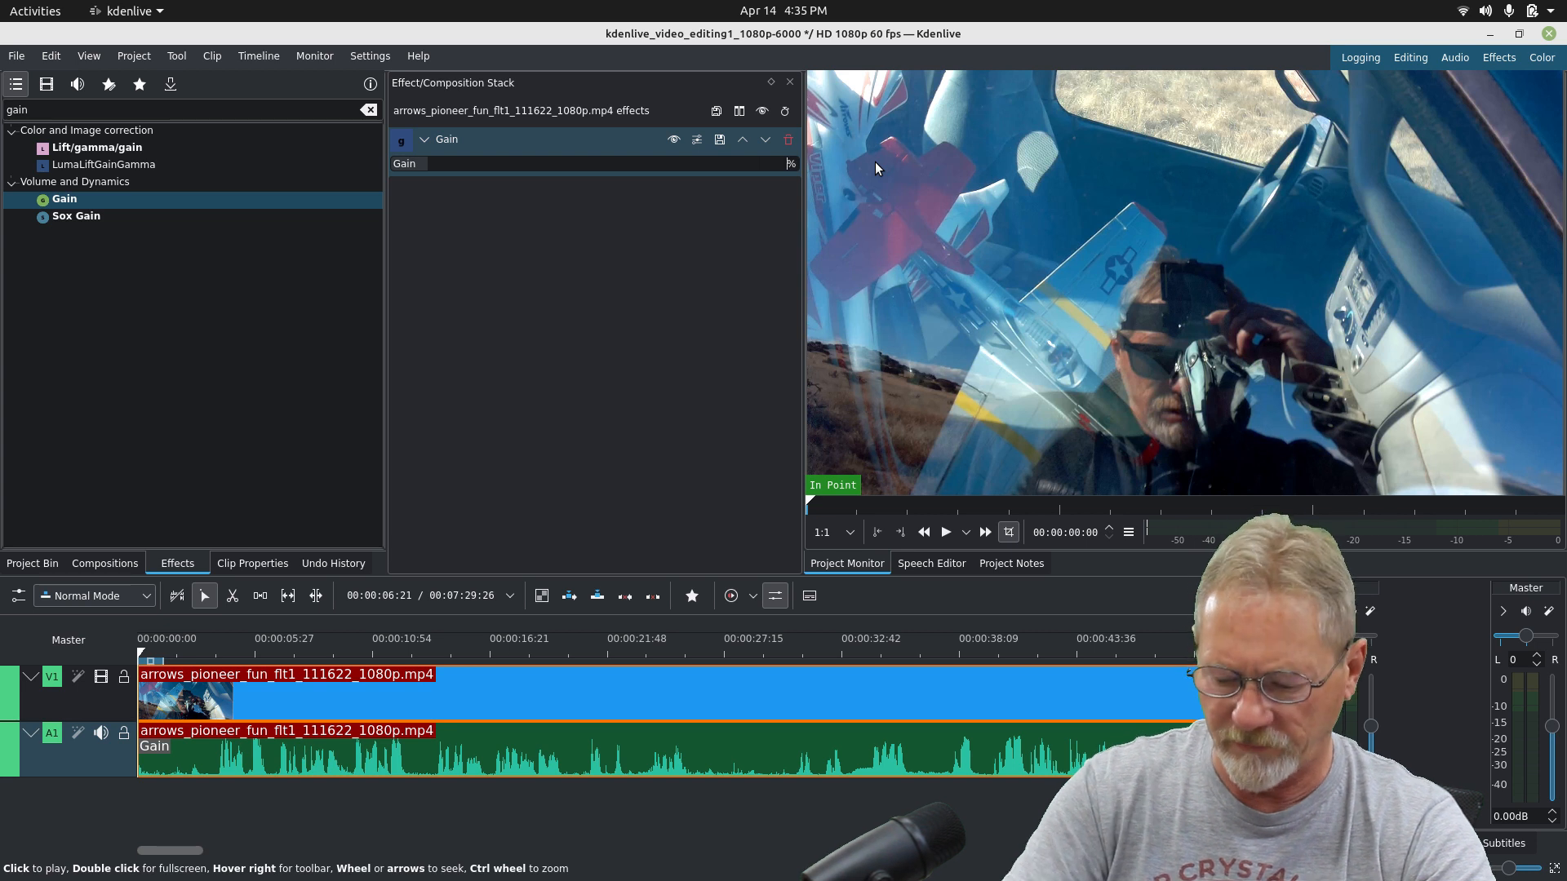
type("140")
key("Return")
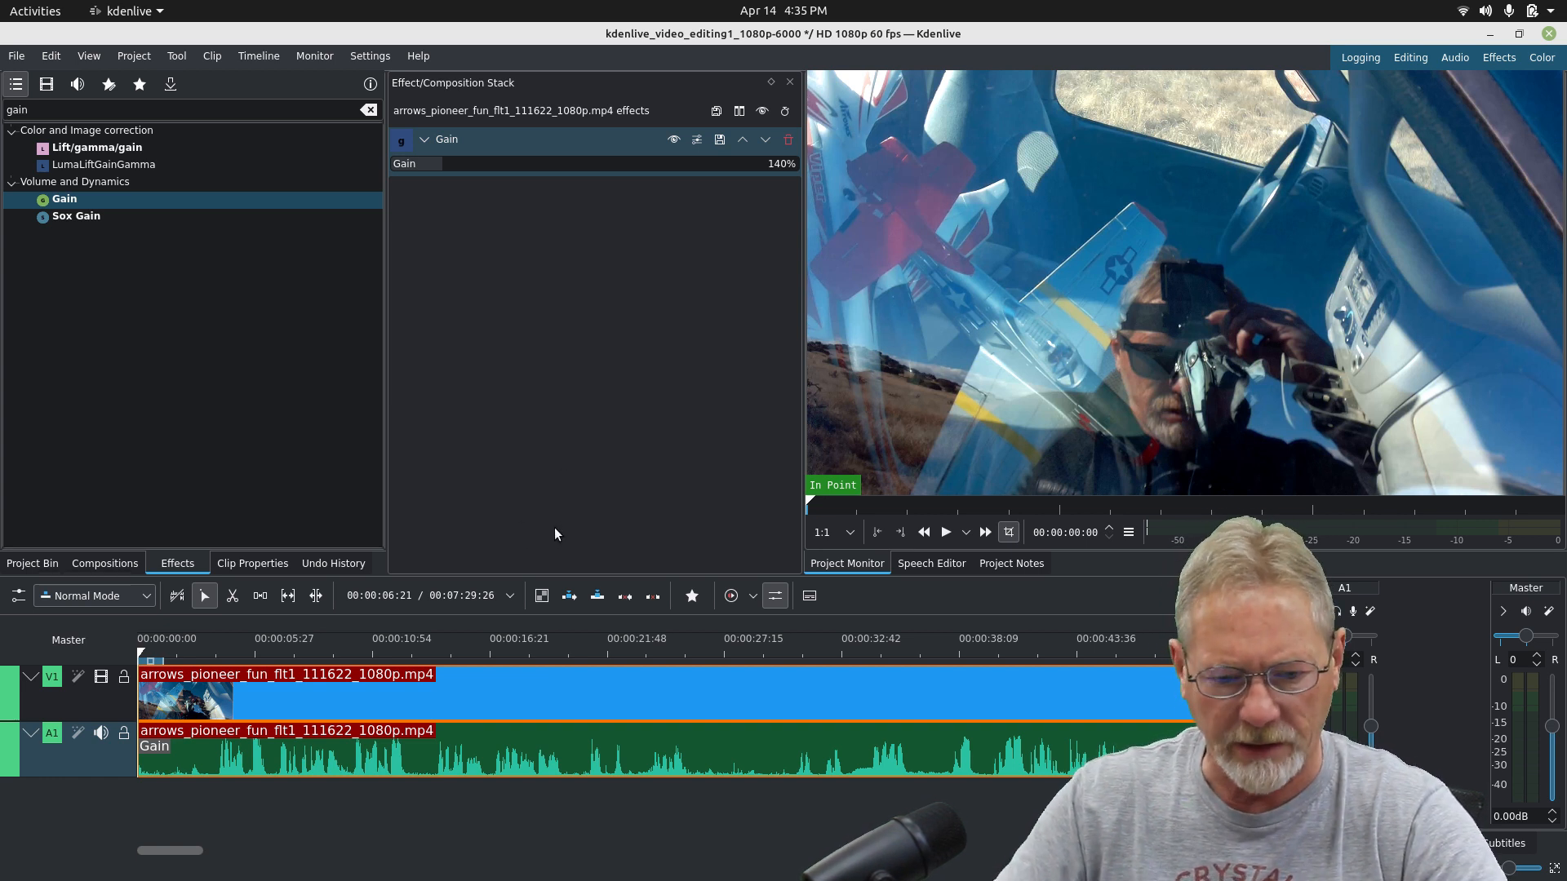
Move the playhead to 00:00:32:00, where the plane is on the runway, and set the project's in point there.
left_click(141, 655)
left_click_drag(142, 655, 841, 671)
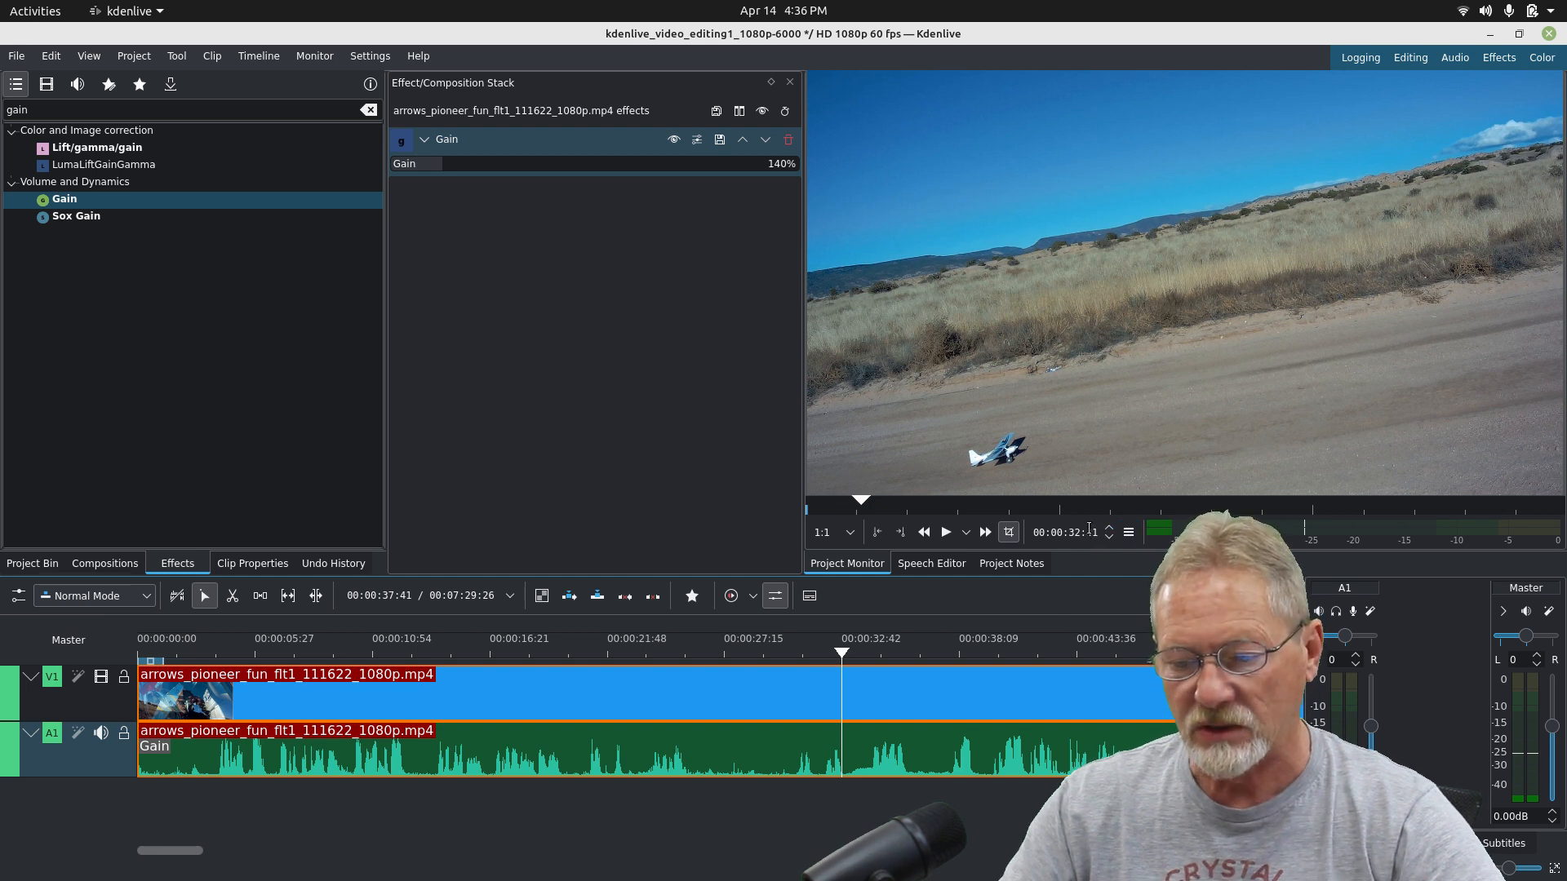
type("00")
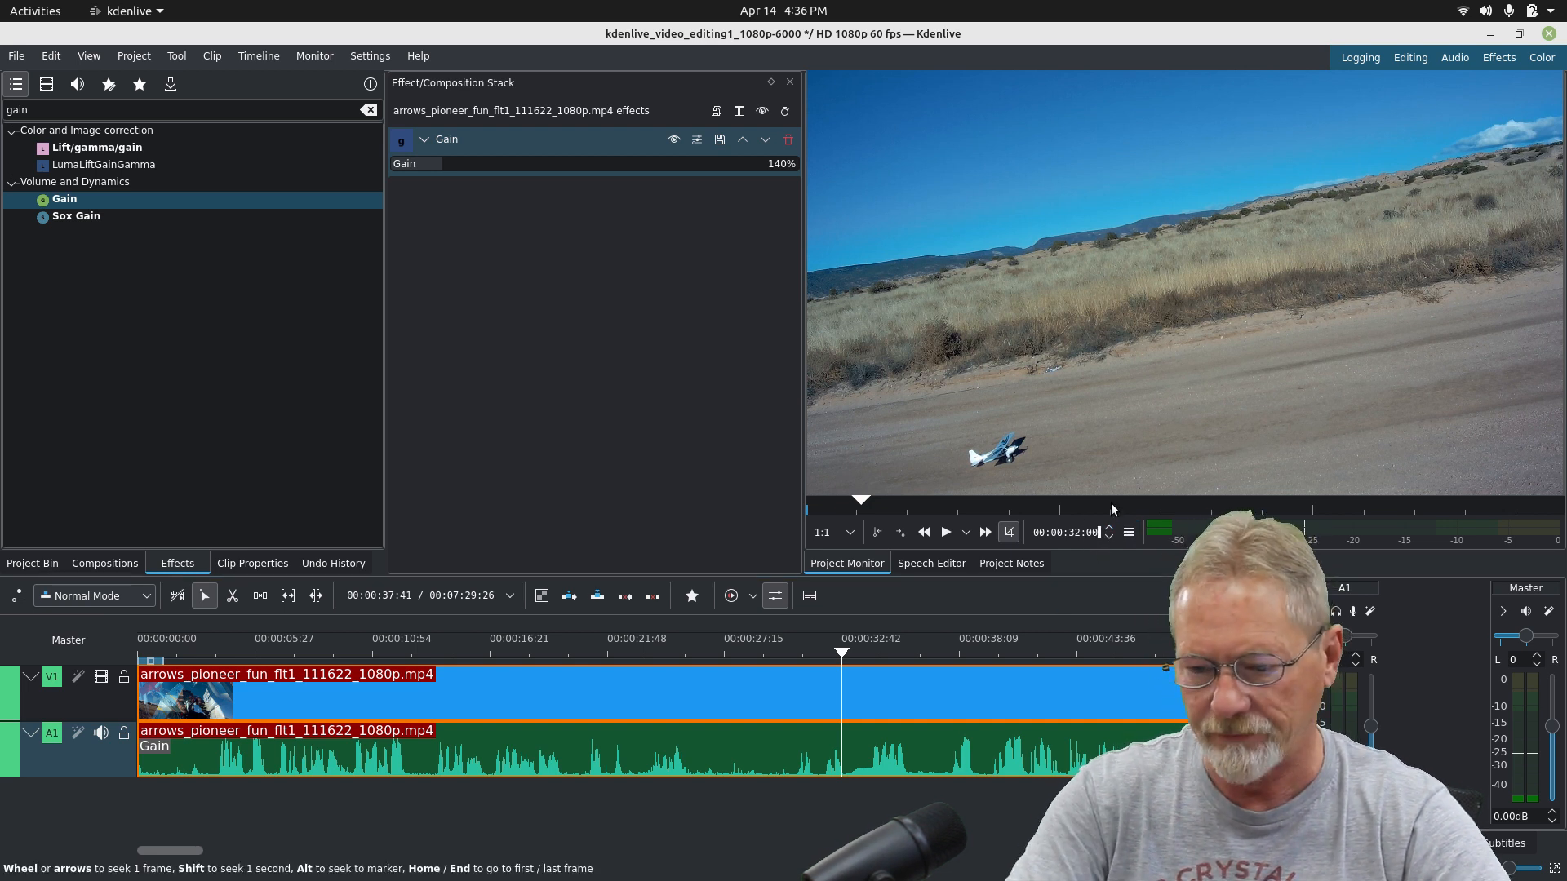
key("Return")
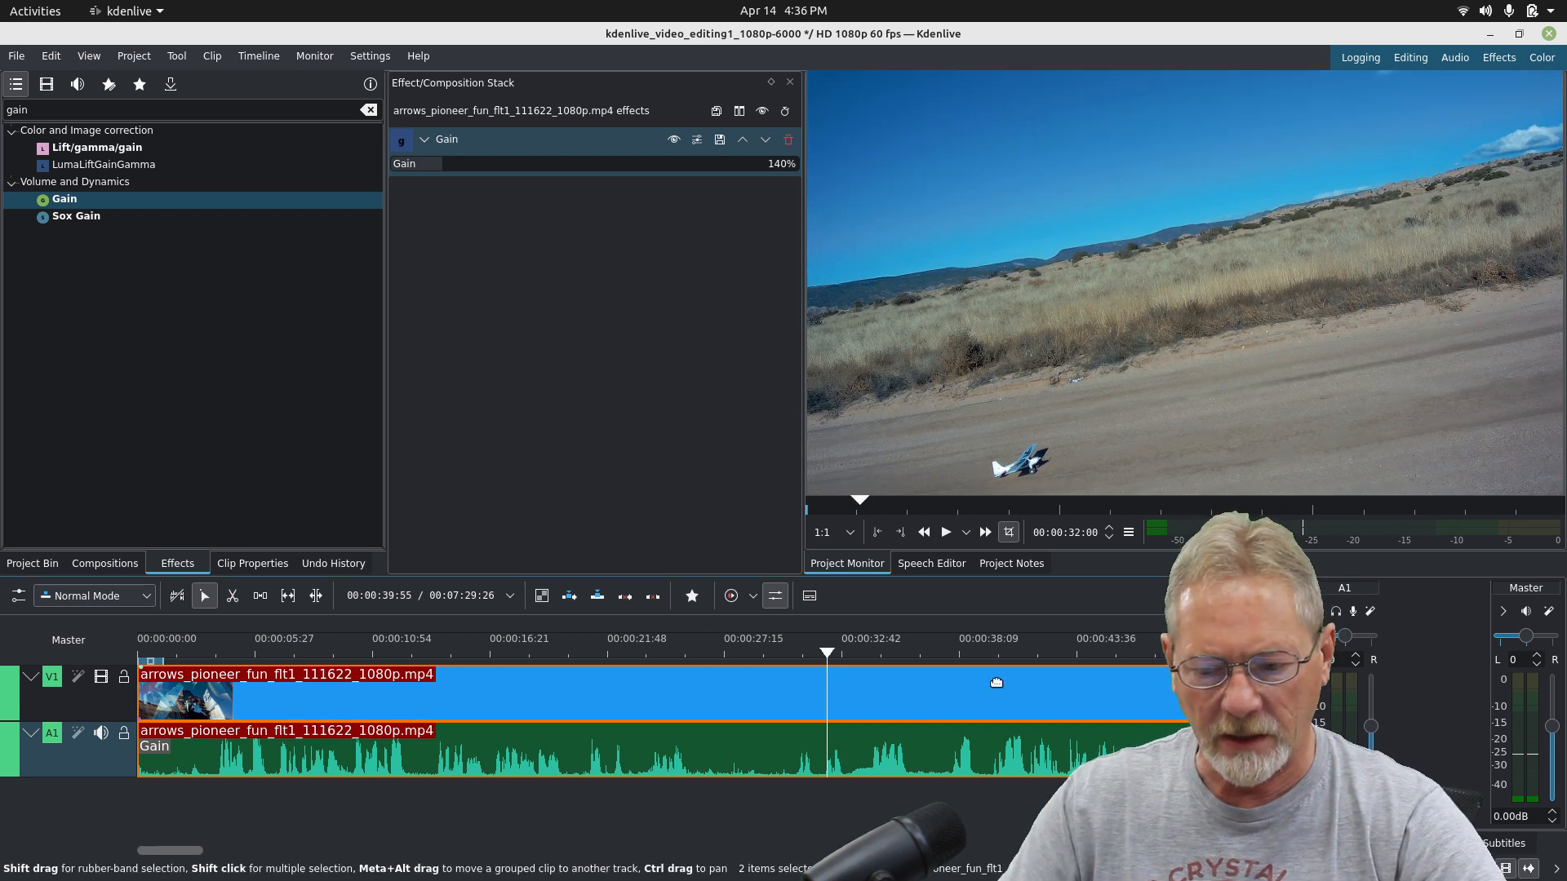
left_click(873, 532)
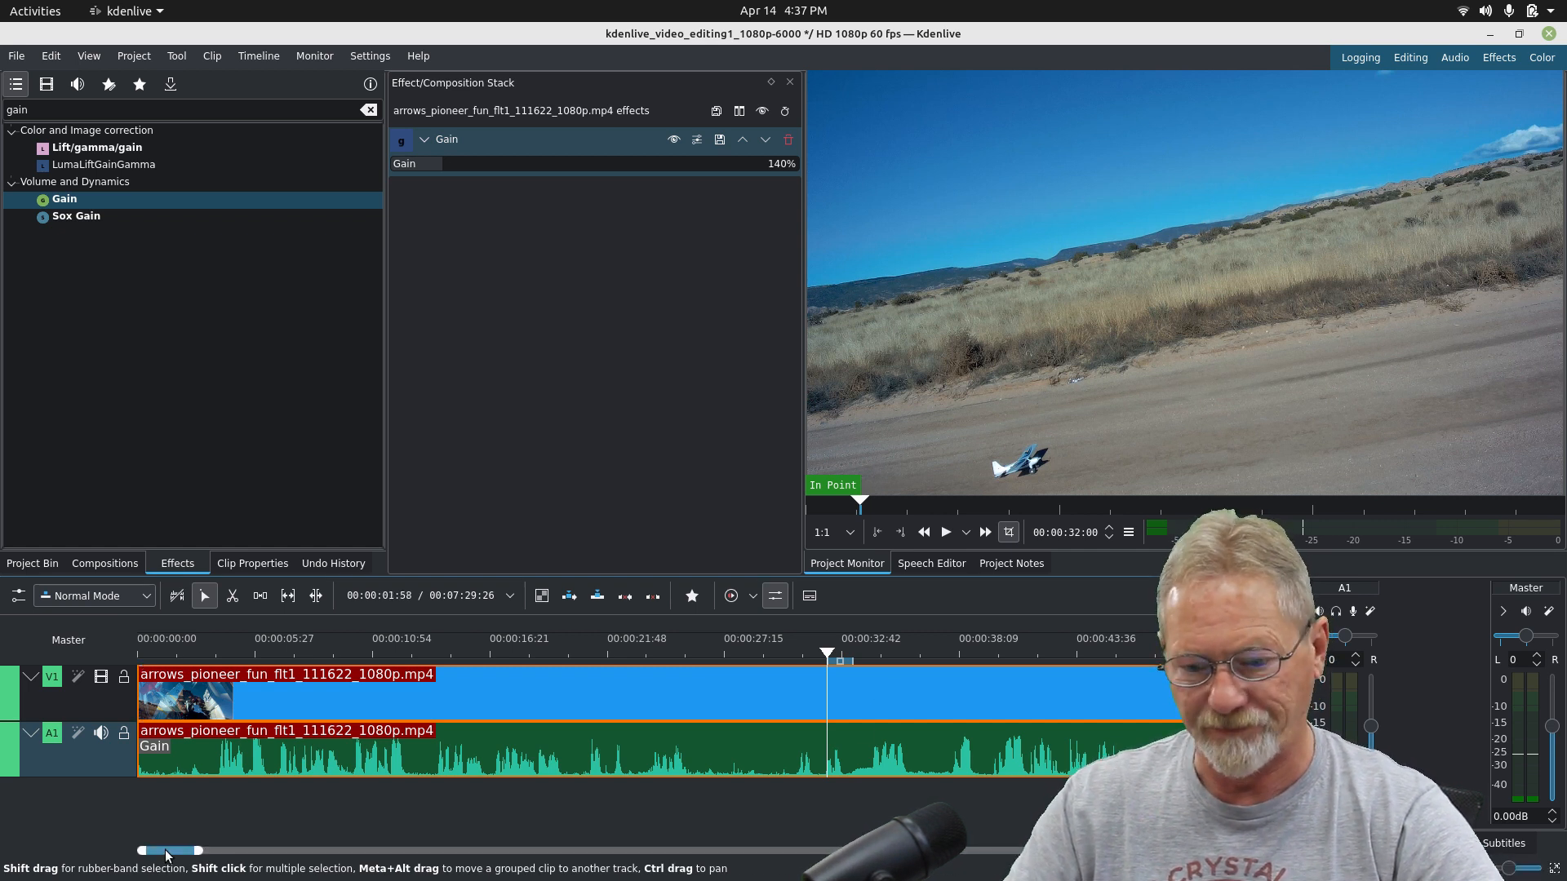
Cut the clip on V1 and A1 at 00:00:59:00 with the Razor tool, and return to the Selection tool.
left_click_drag(171, 854, 204, 853)
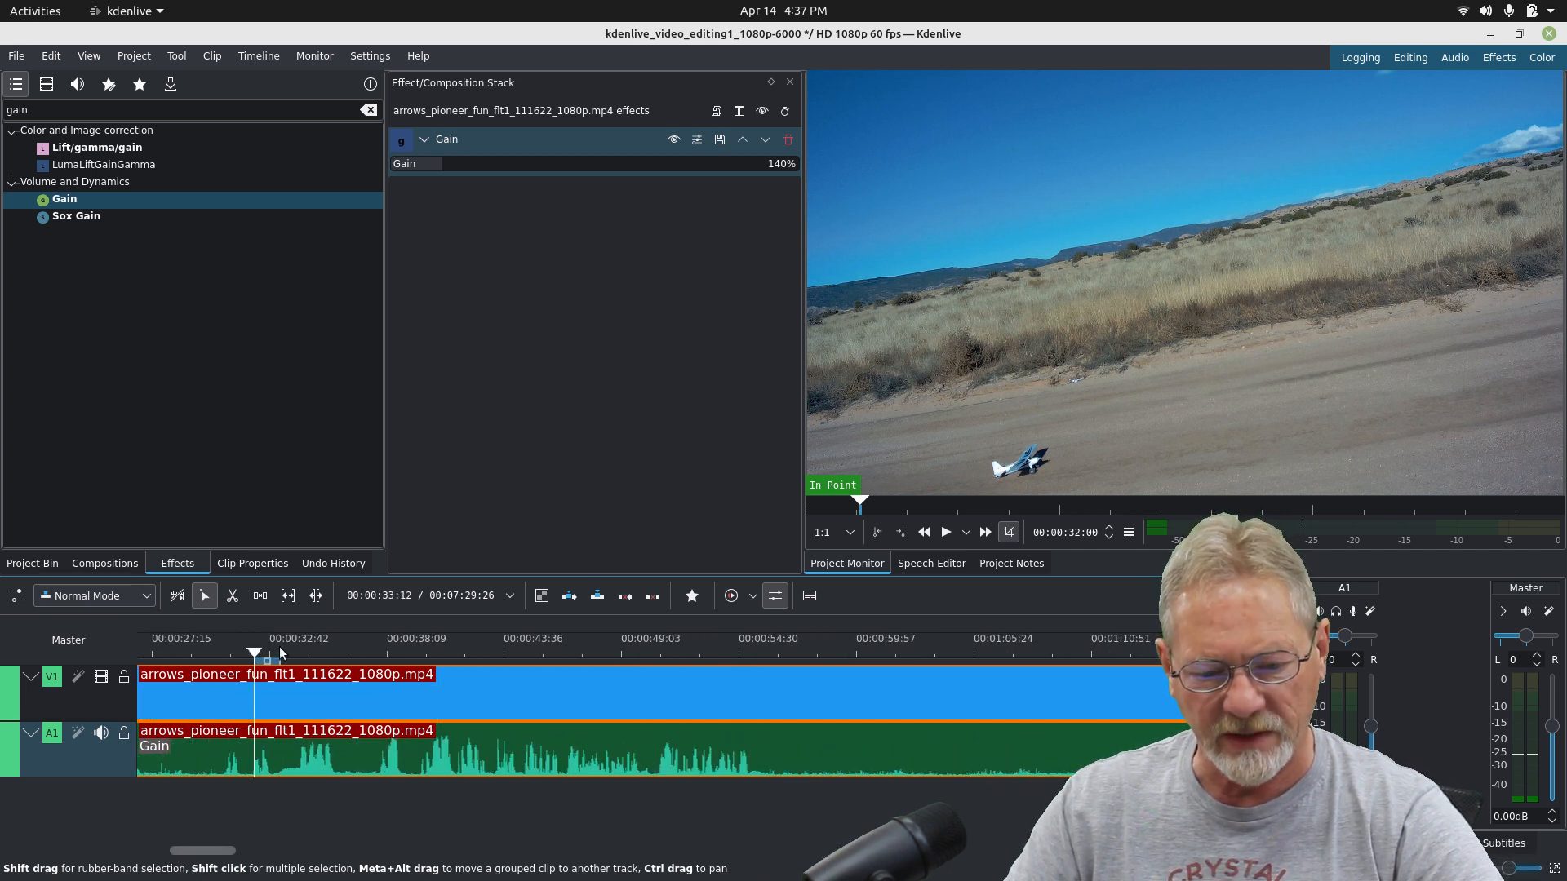
left_click_drag(253, 650, 852, 736)
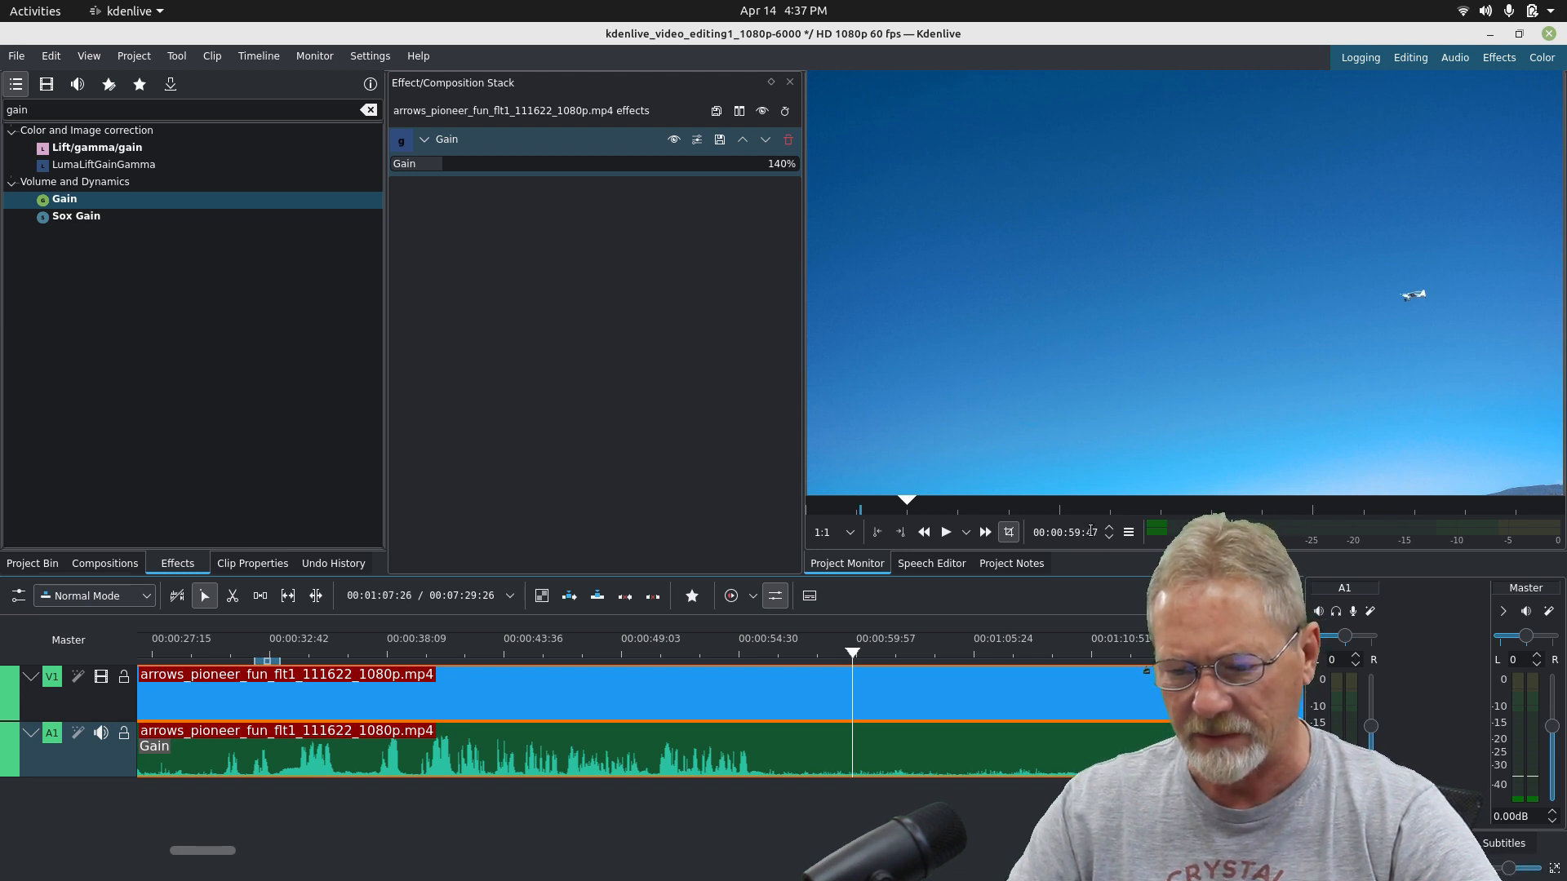
type("00")
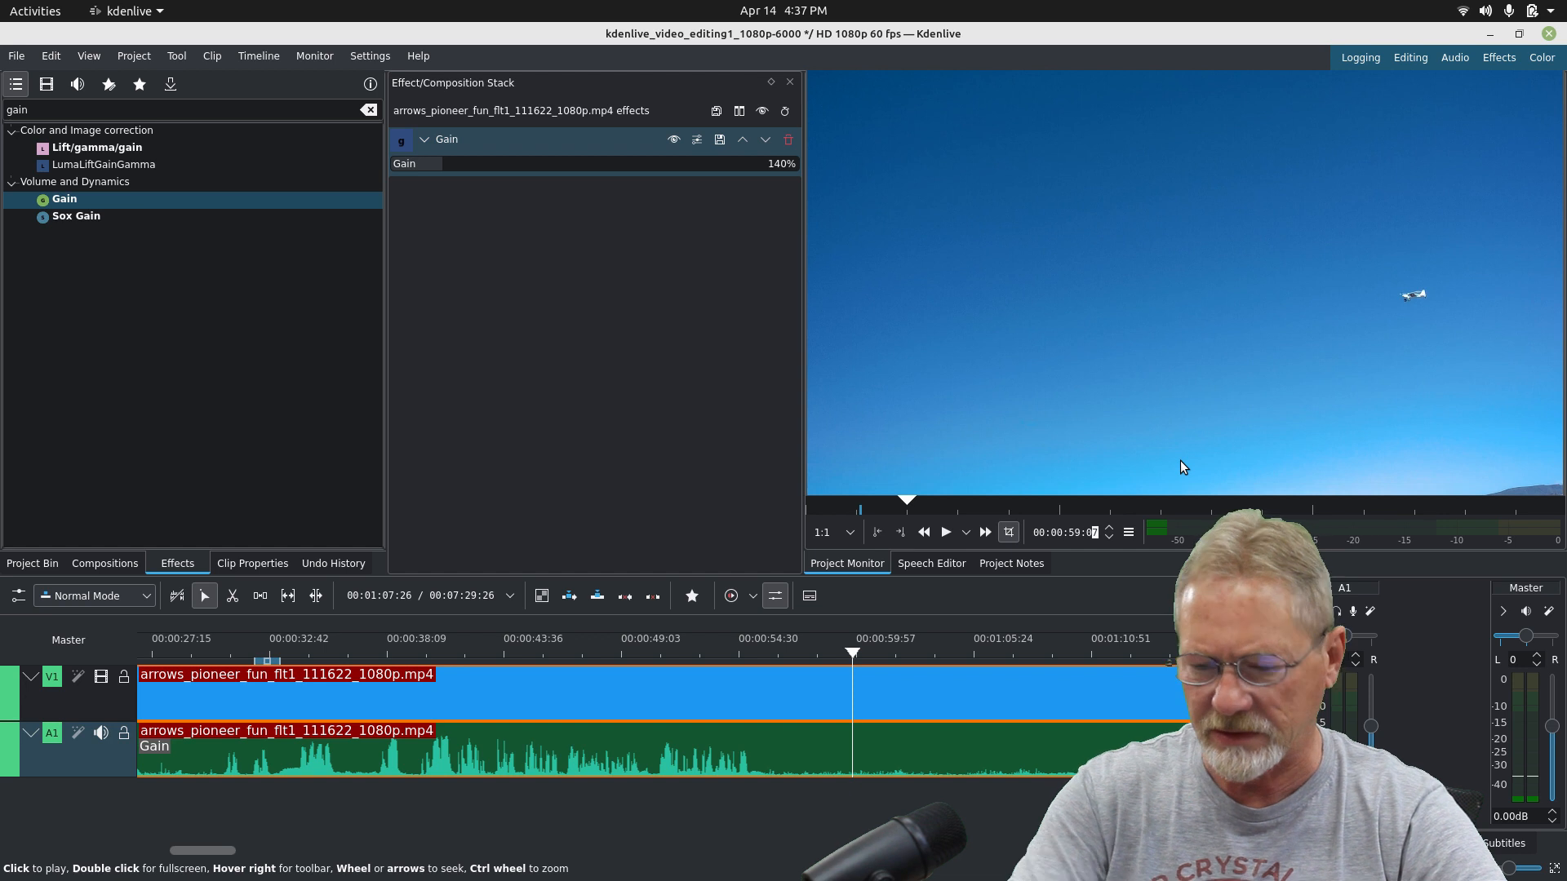
key("Return")
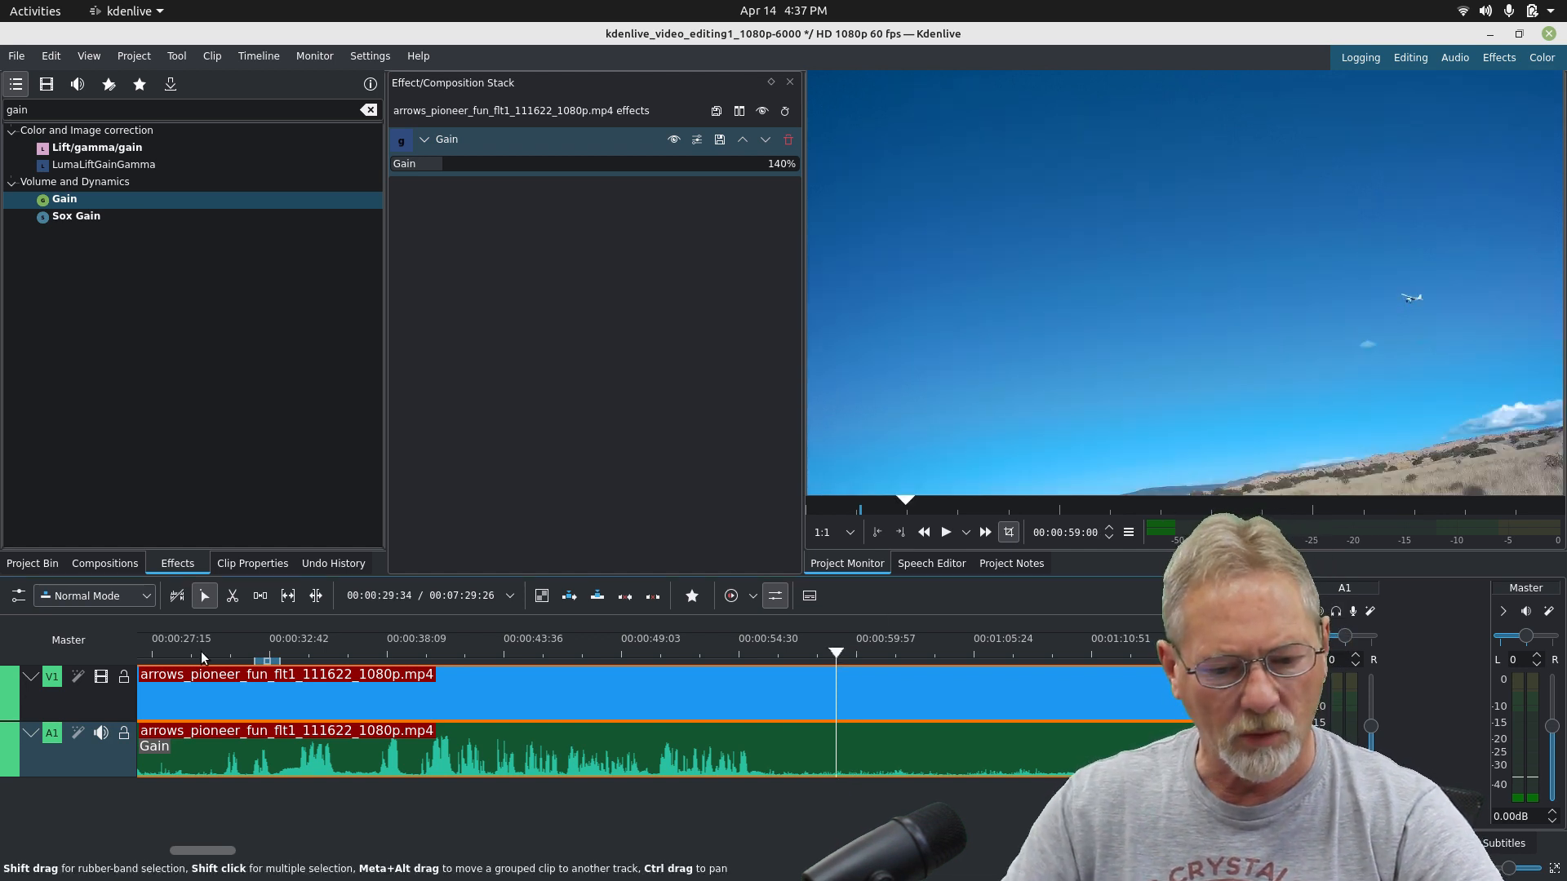
left_click(233, 598)
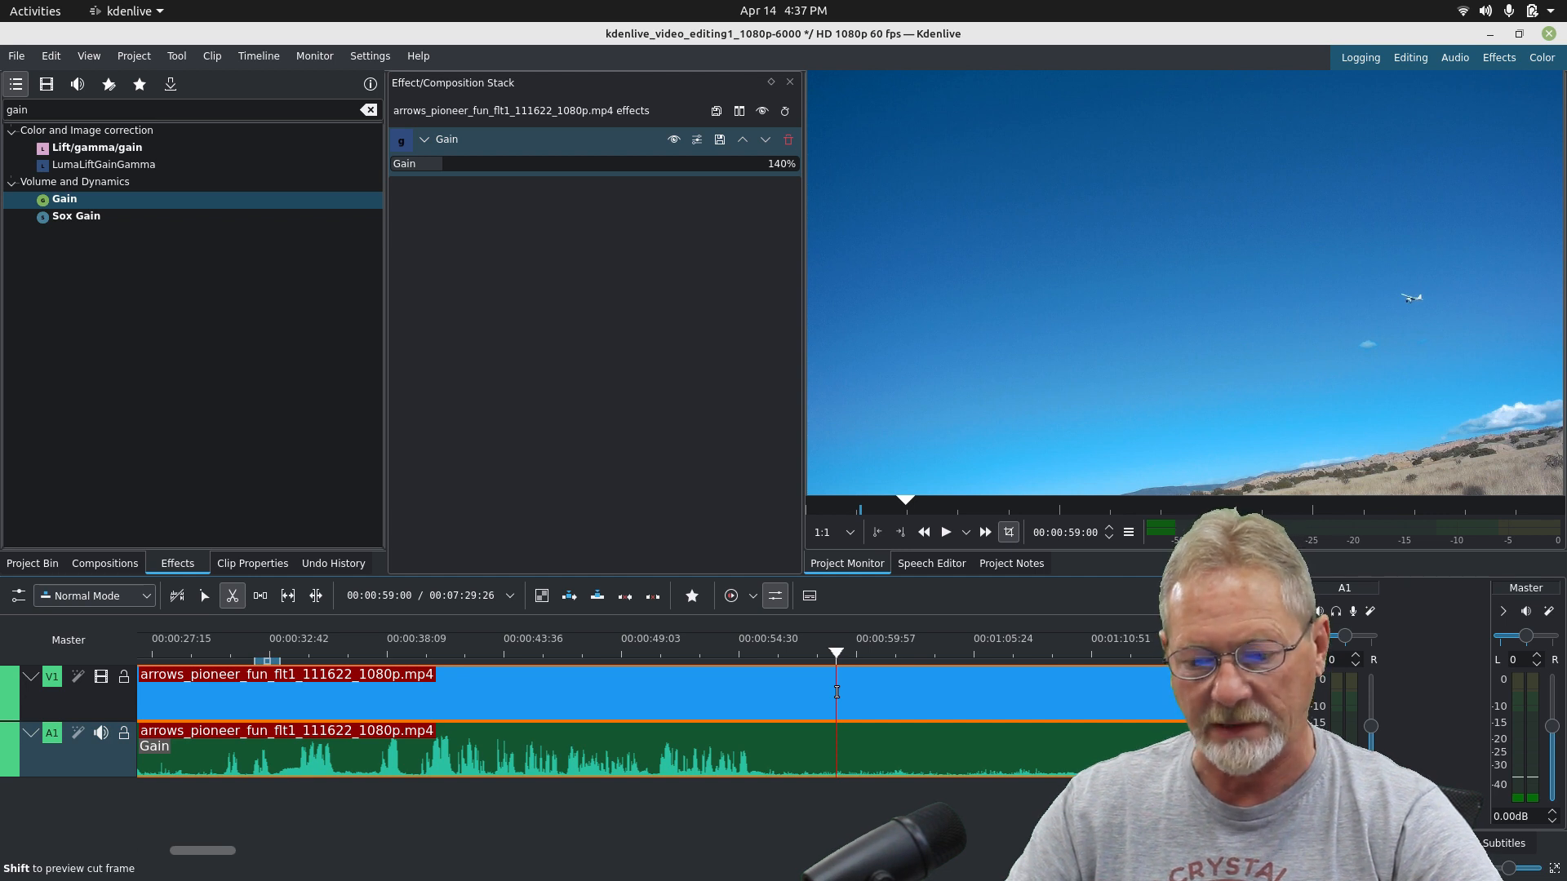
left_click(837, 693)
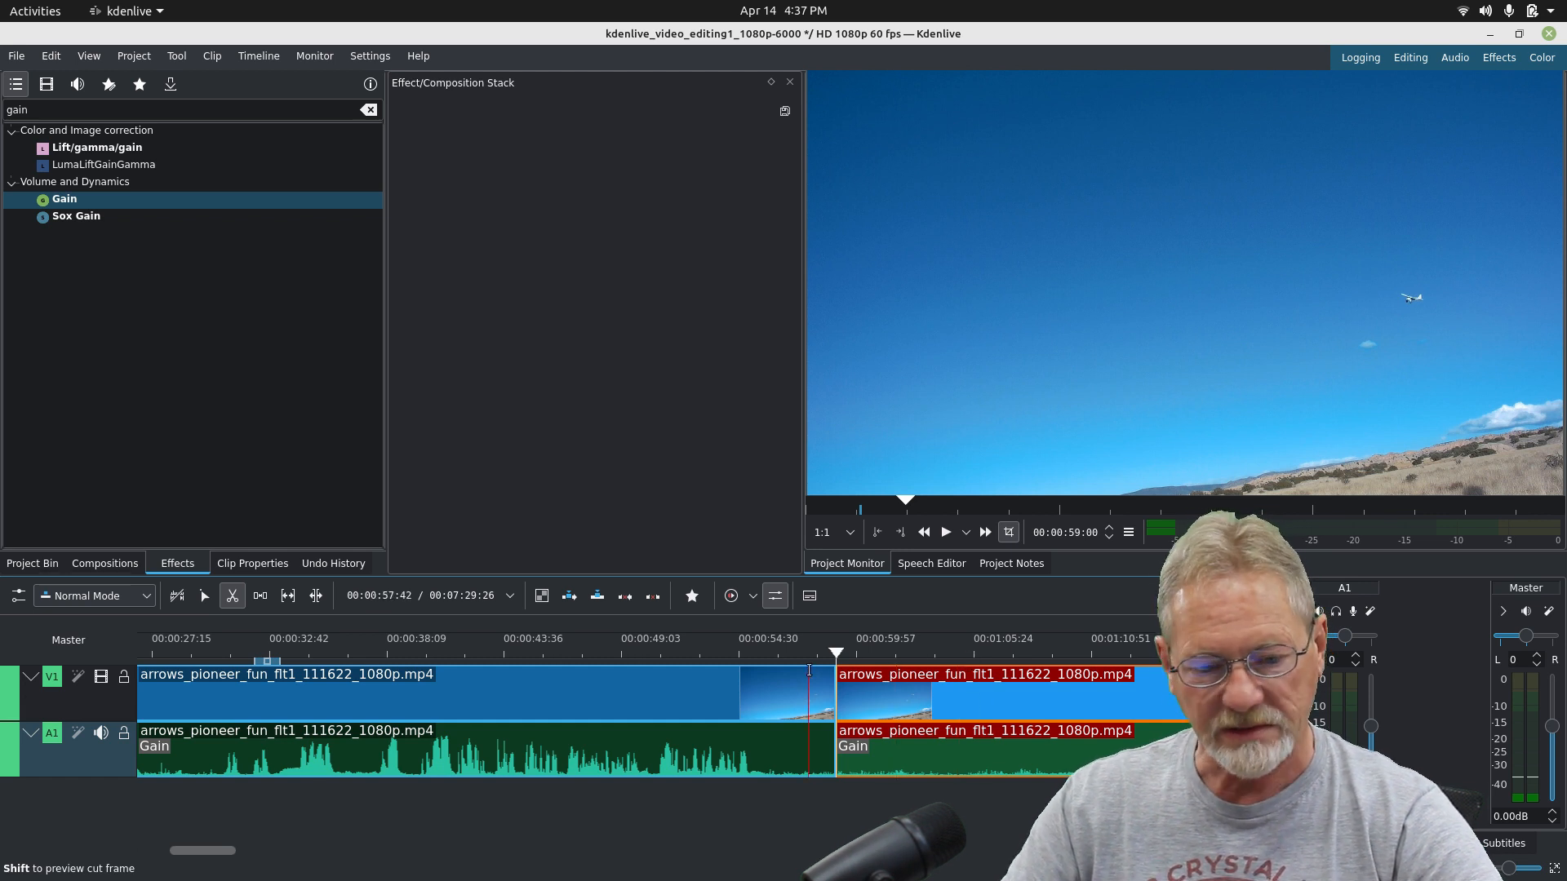
left_click(204, 598)
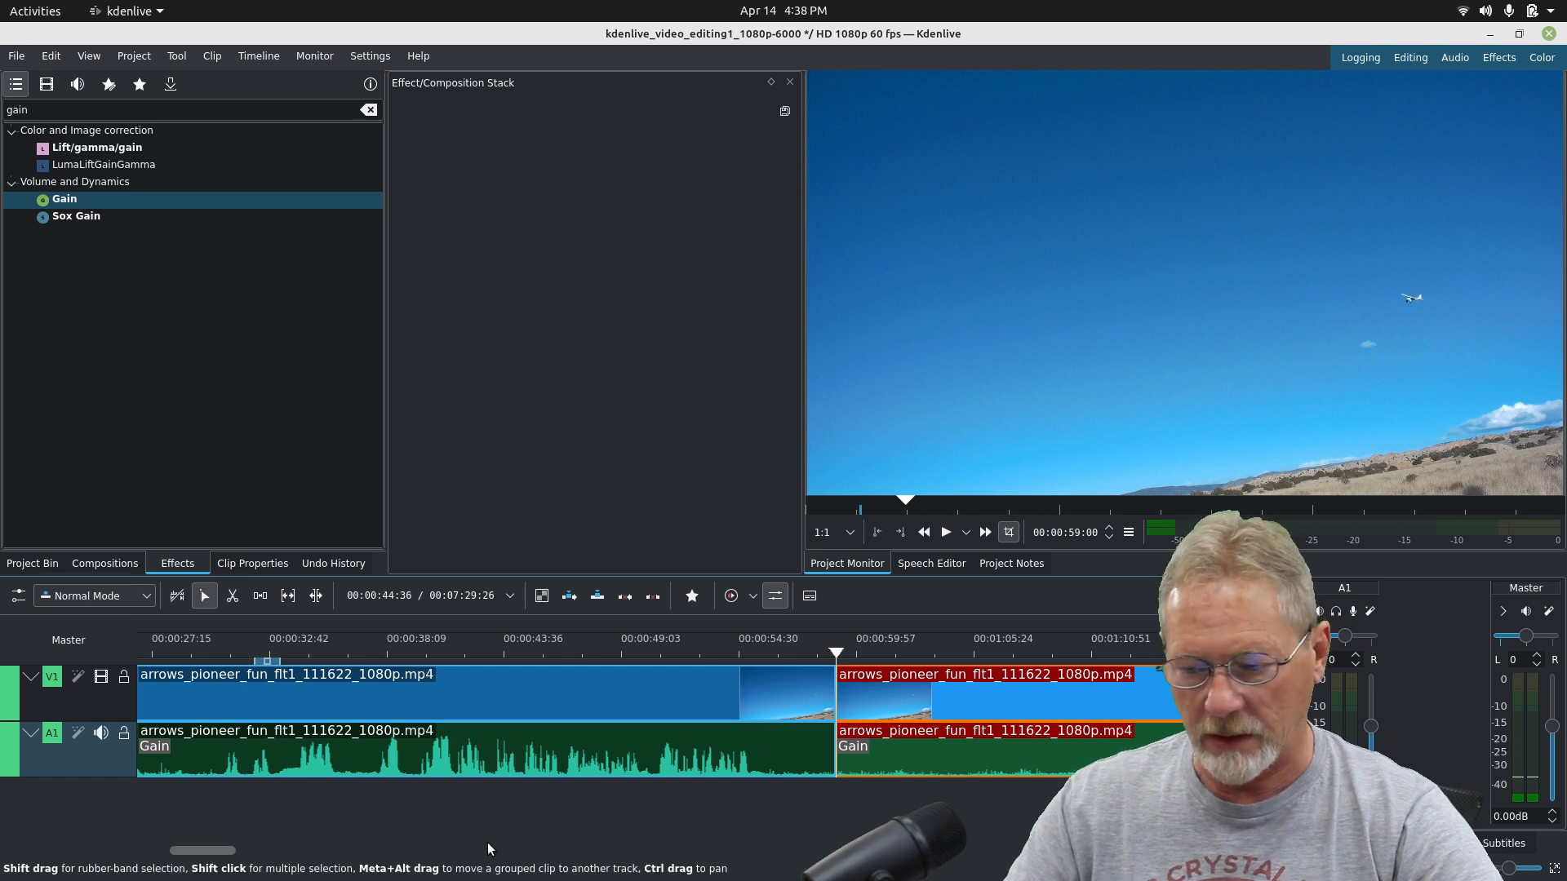
Cut the remaining long clip on V1 and A1 at 00:06:15:00 with the Razor tool, and return to the Selection tool.
scroll(488, 718, "down", 3)
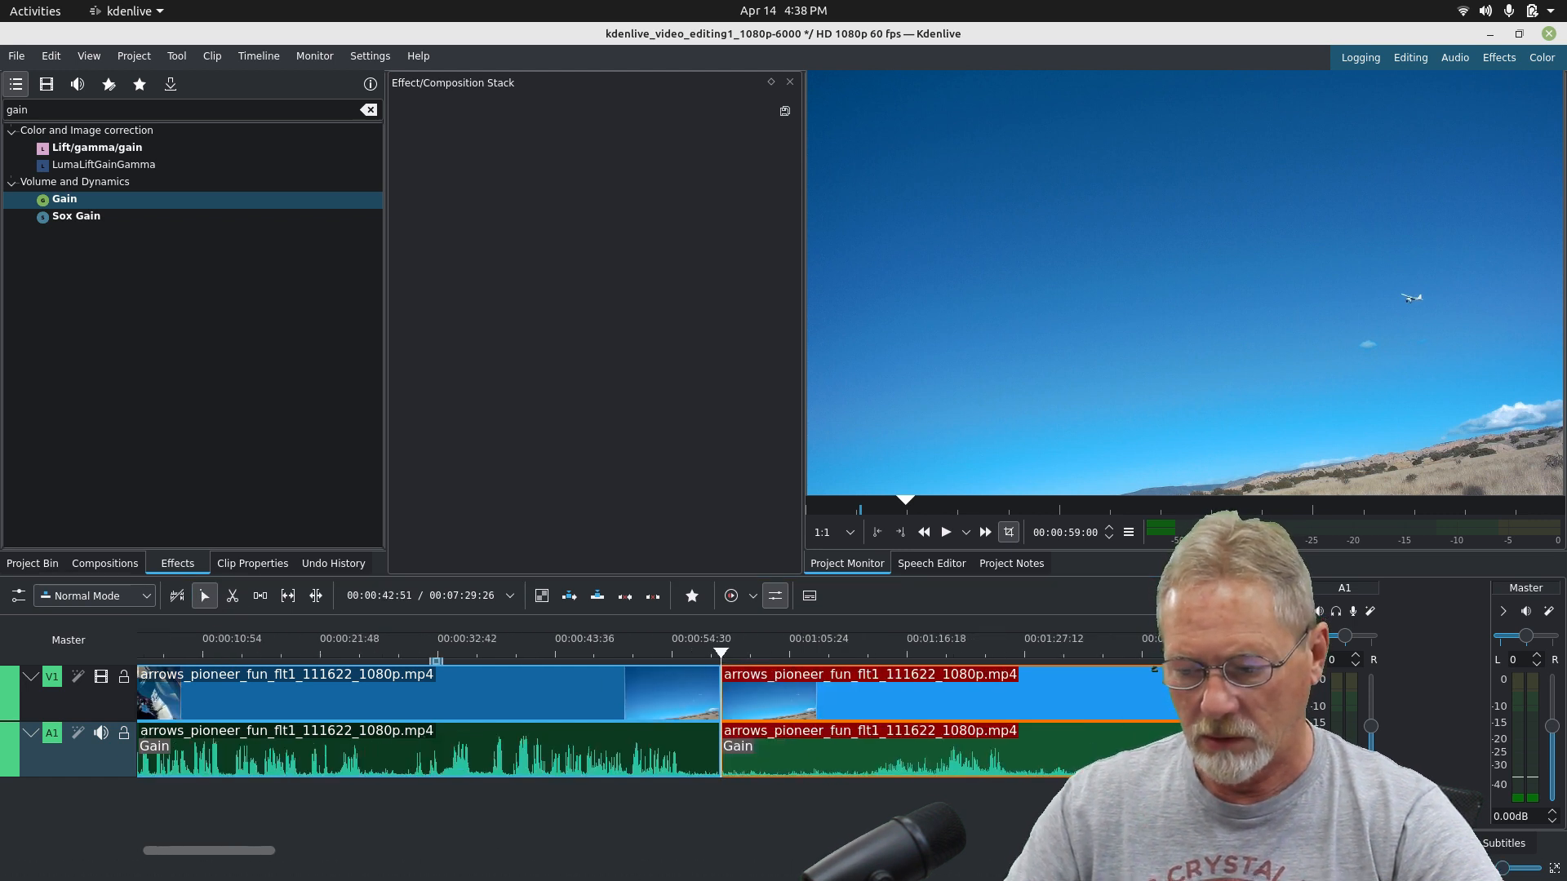
scroll(488, 718, "down", 3)
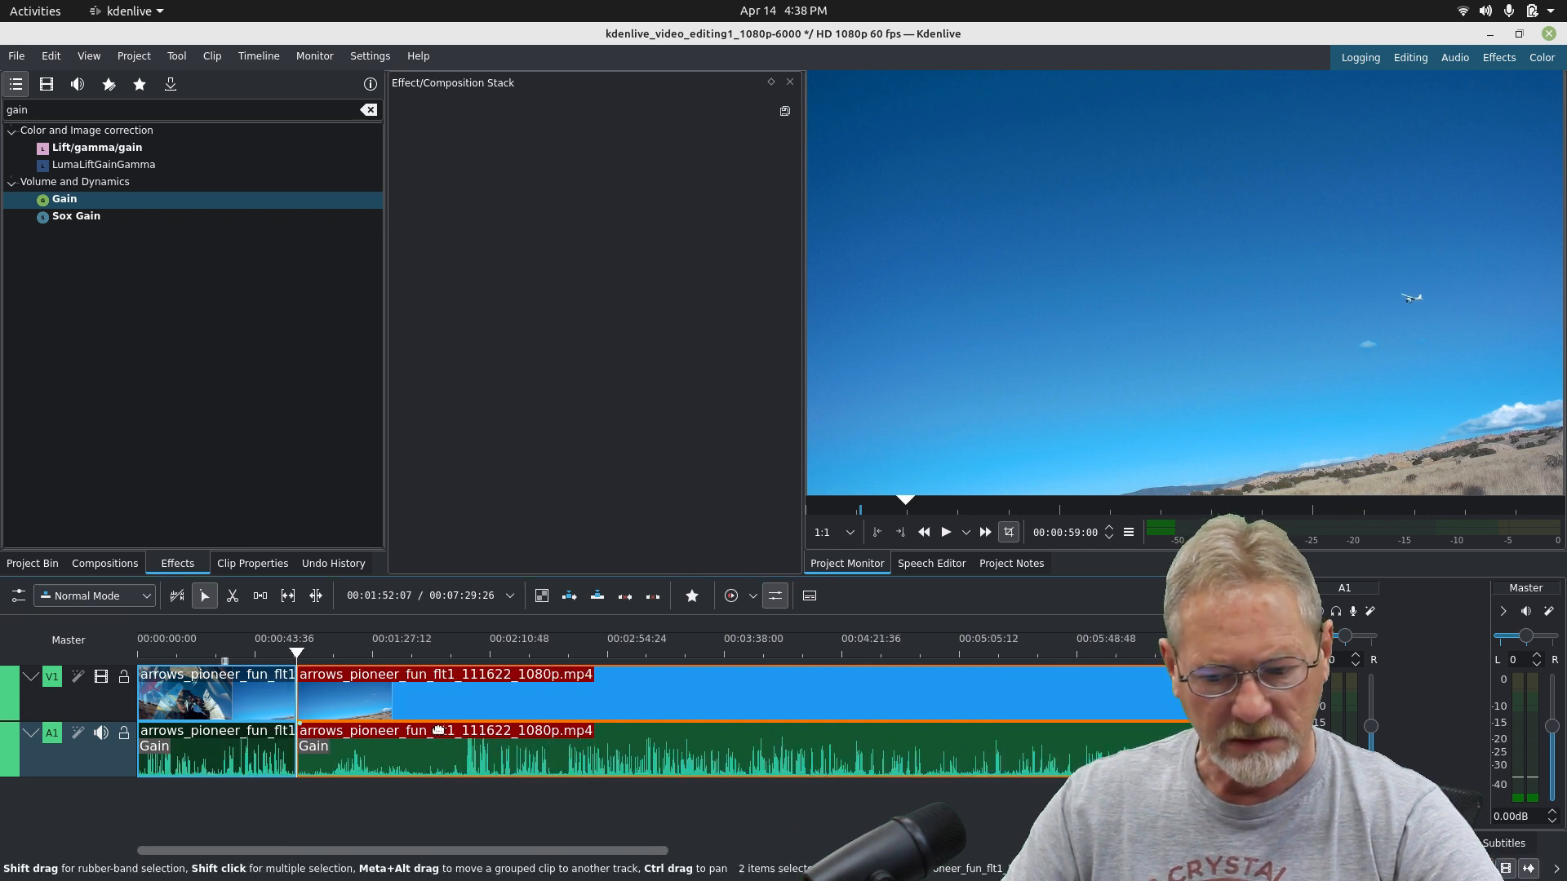
left_click(296, 655)
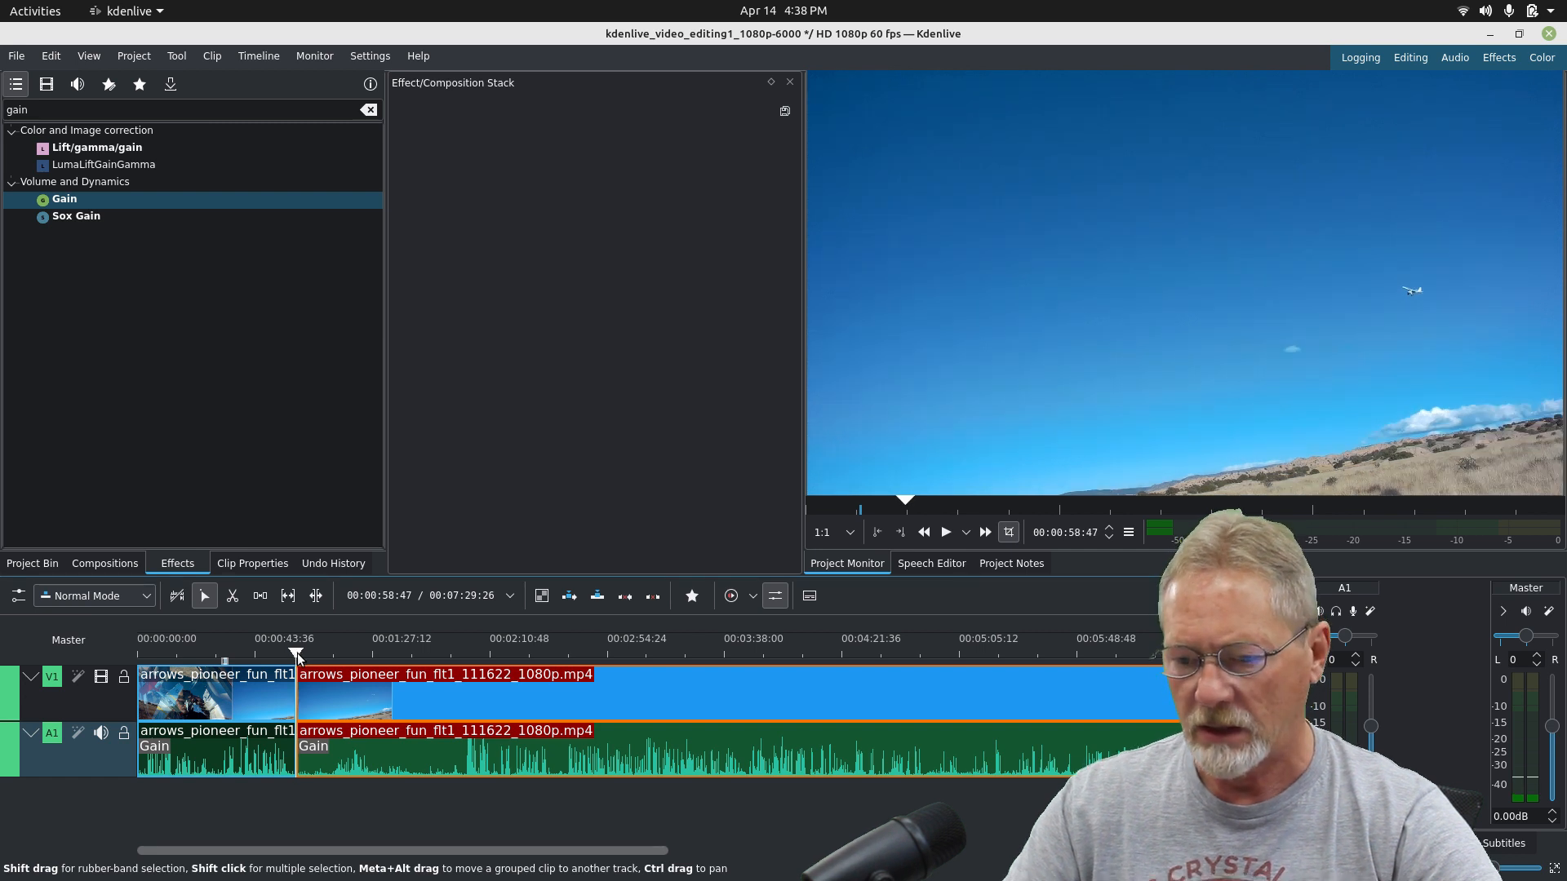
left_click_drag(297, 656, 1148, 739)
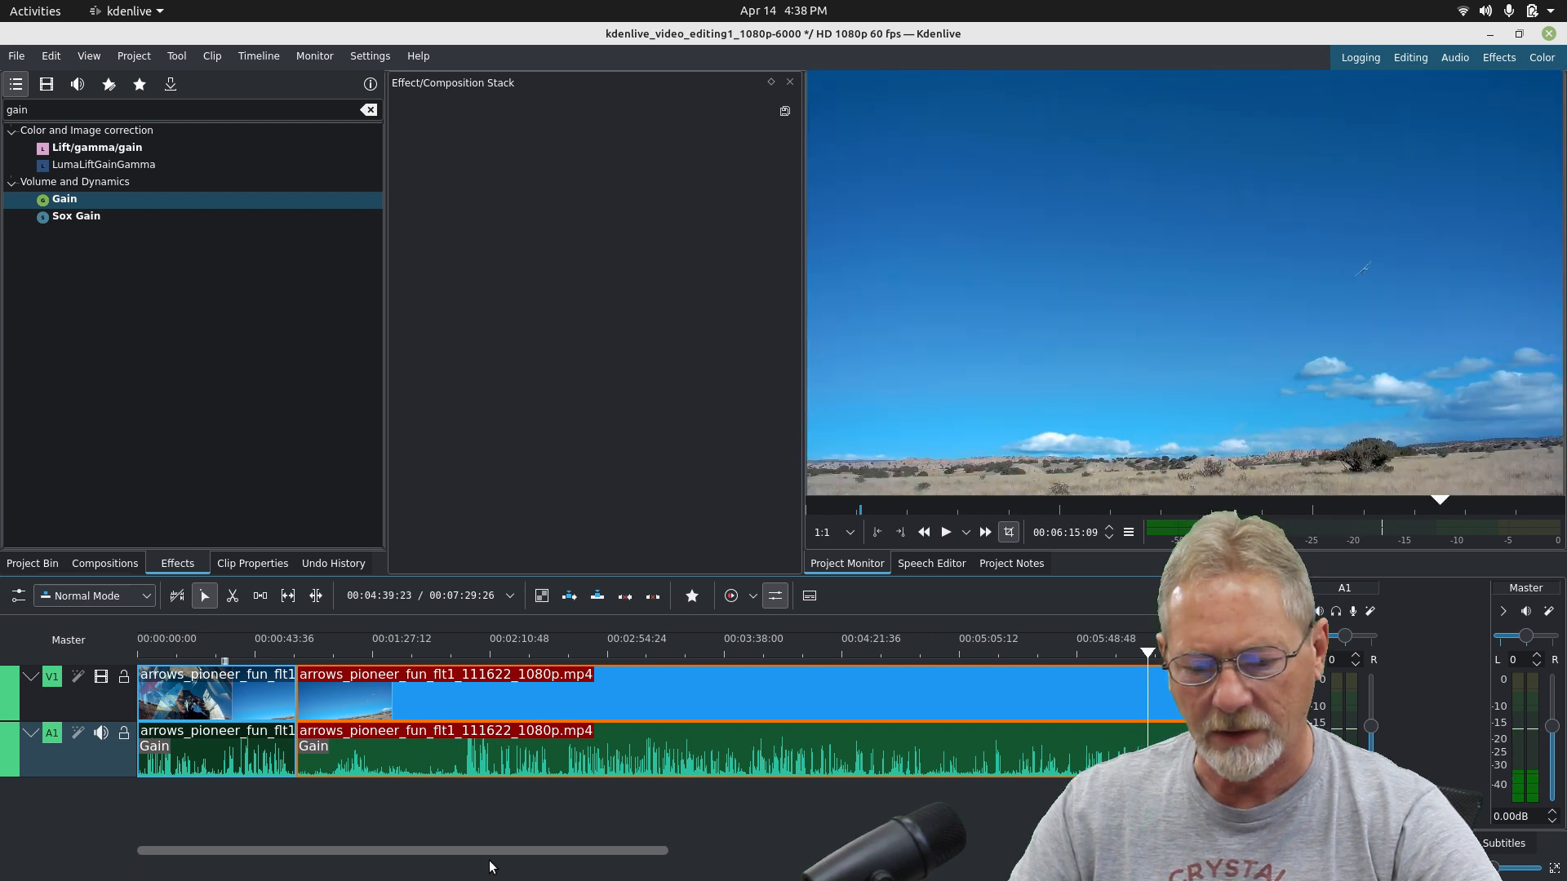
left_click_drag(493, 851, 657, 851)
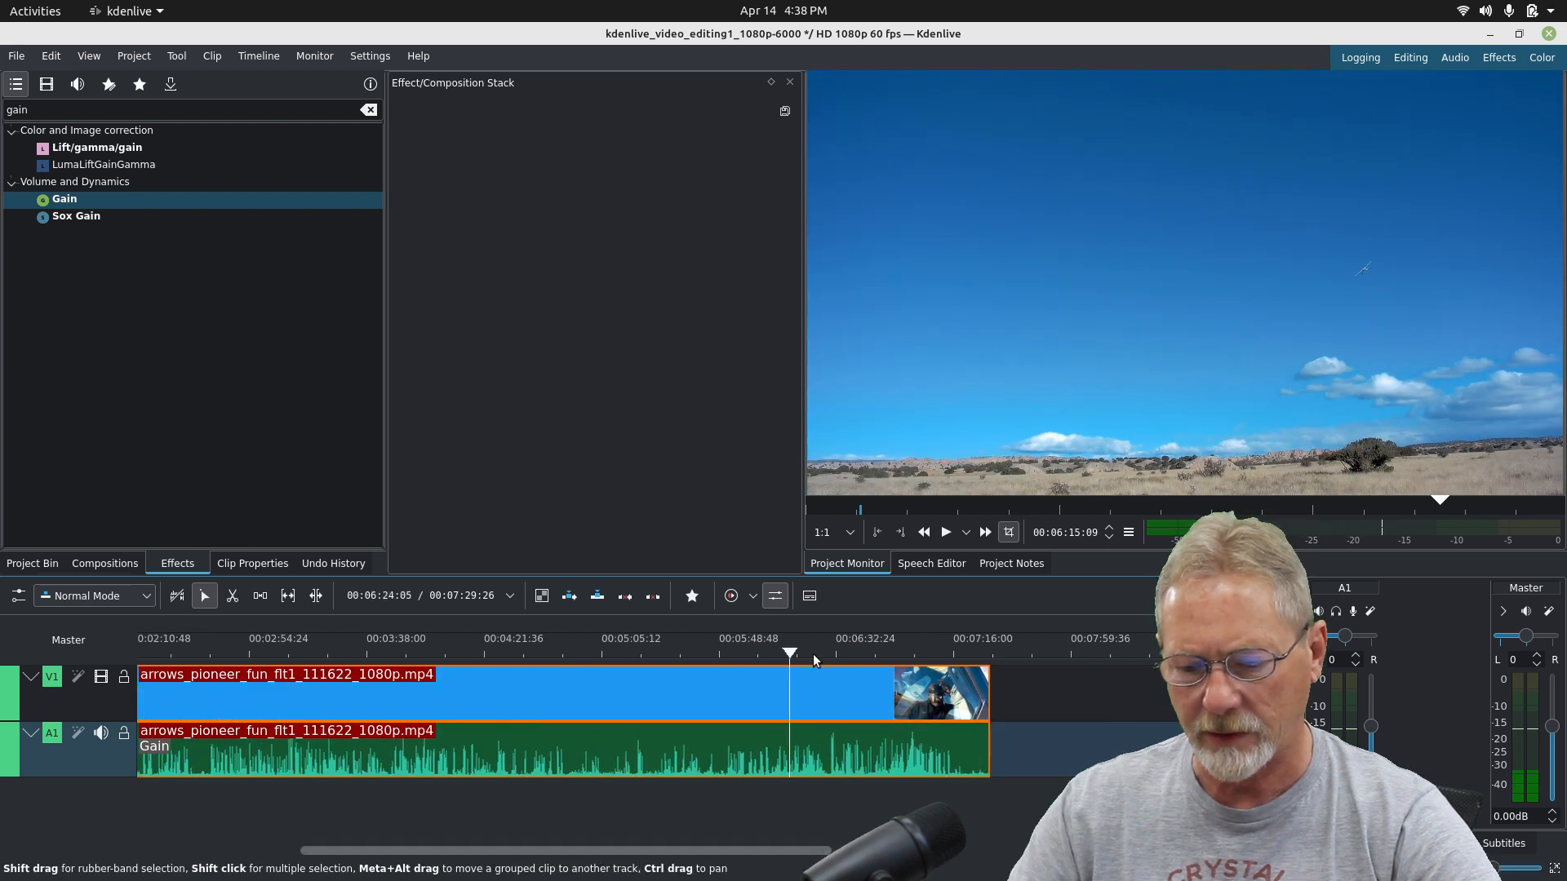
mouse_move(790, 657)
left_mouse_down()
mouse_move(821, 660)
mouse_move(791, 660)
left_mouse_up()
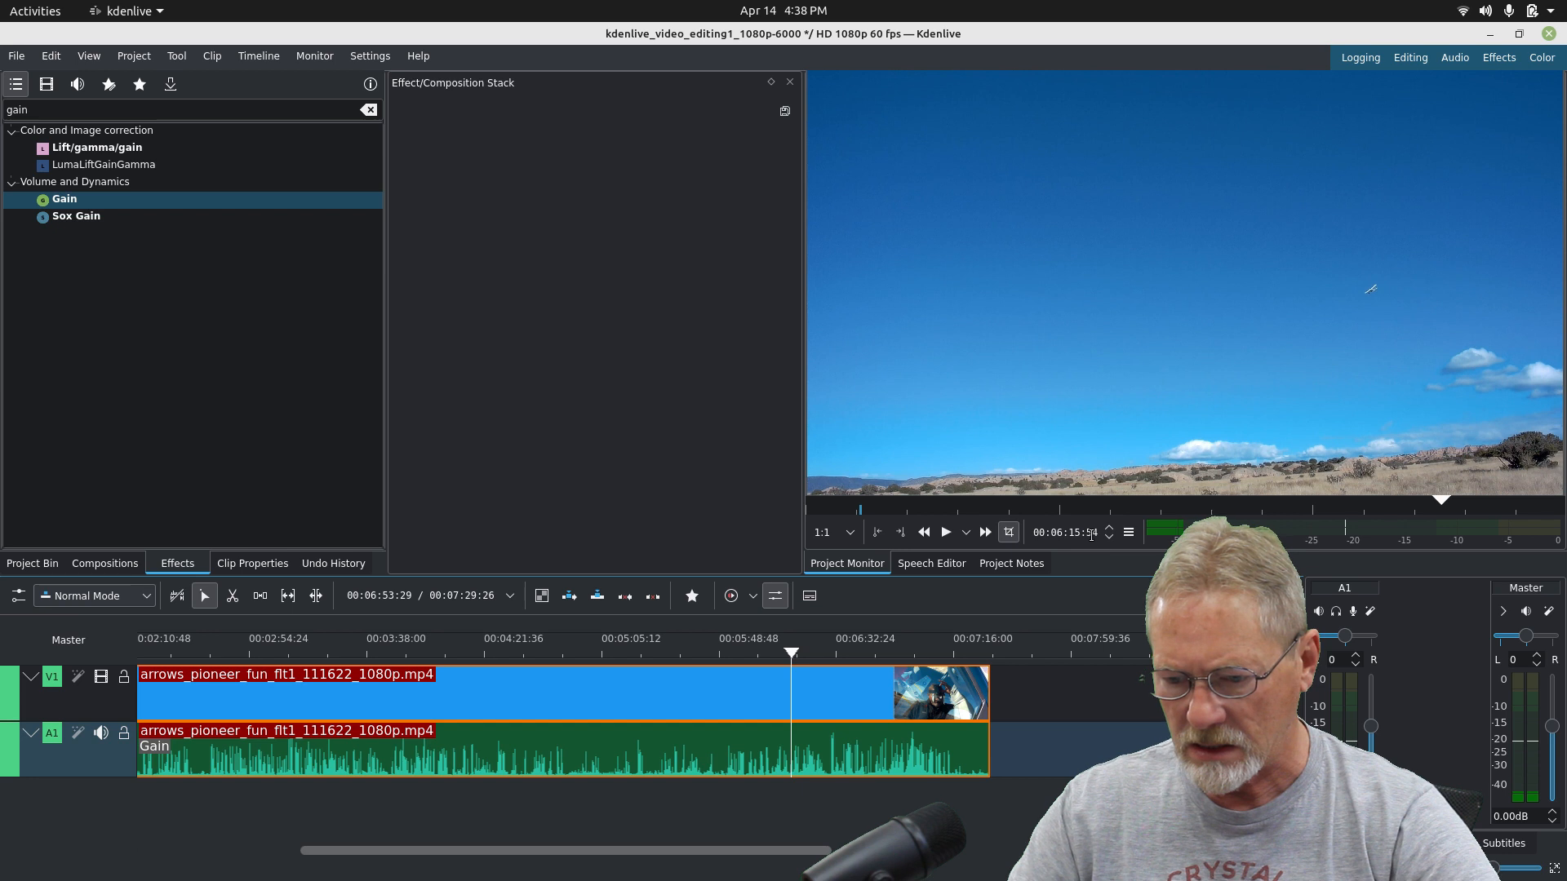
left_click(1091, 534)
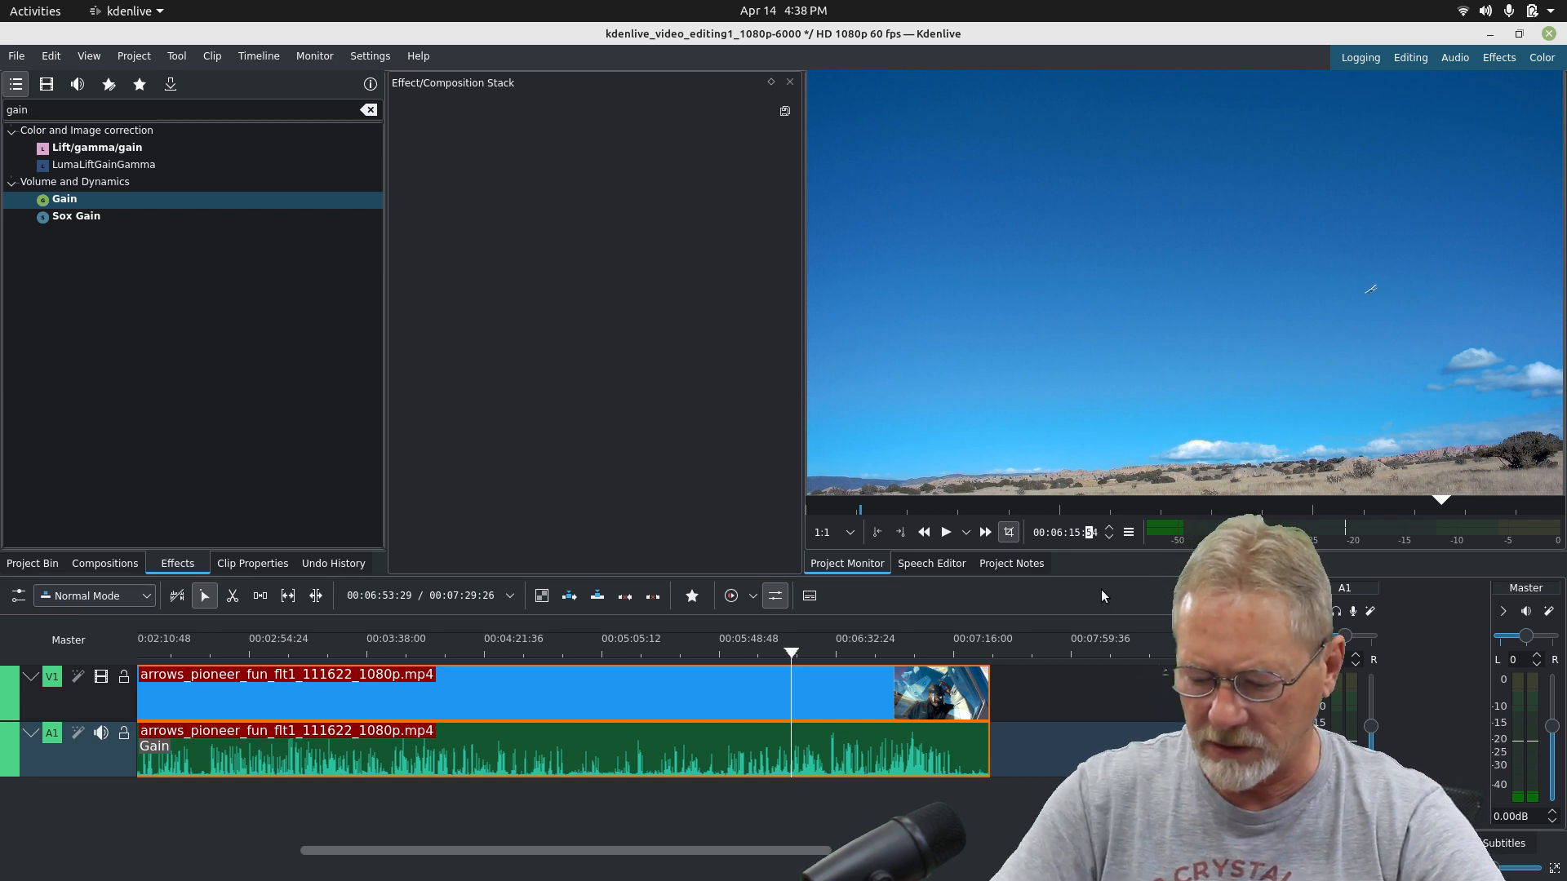
type("00")
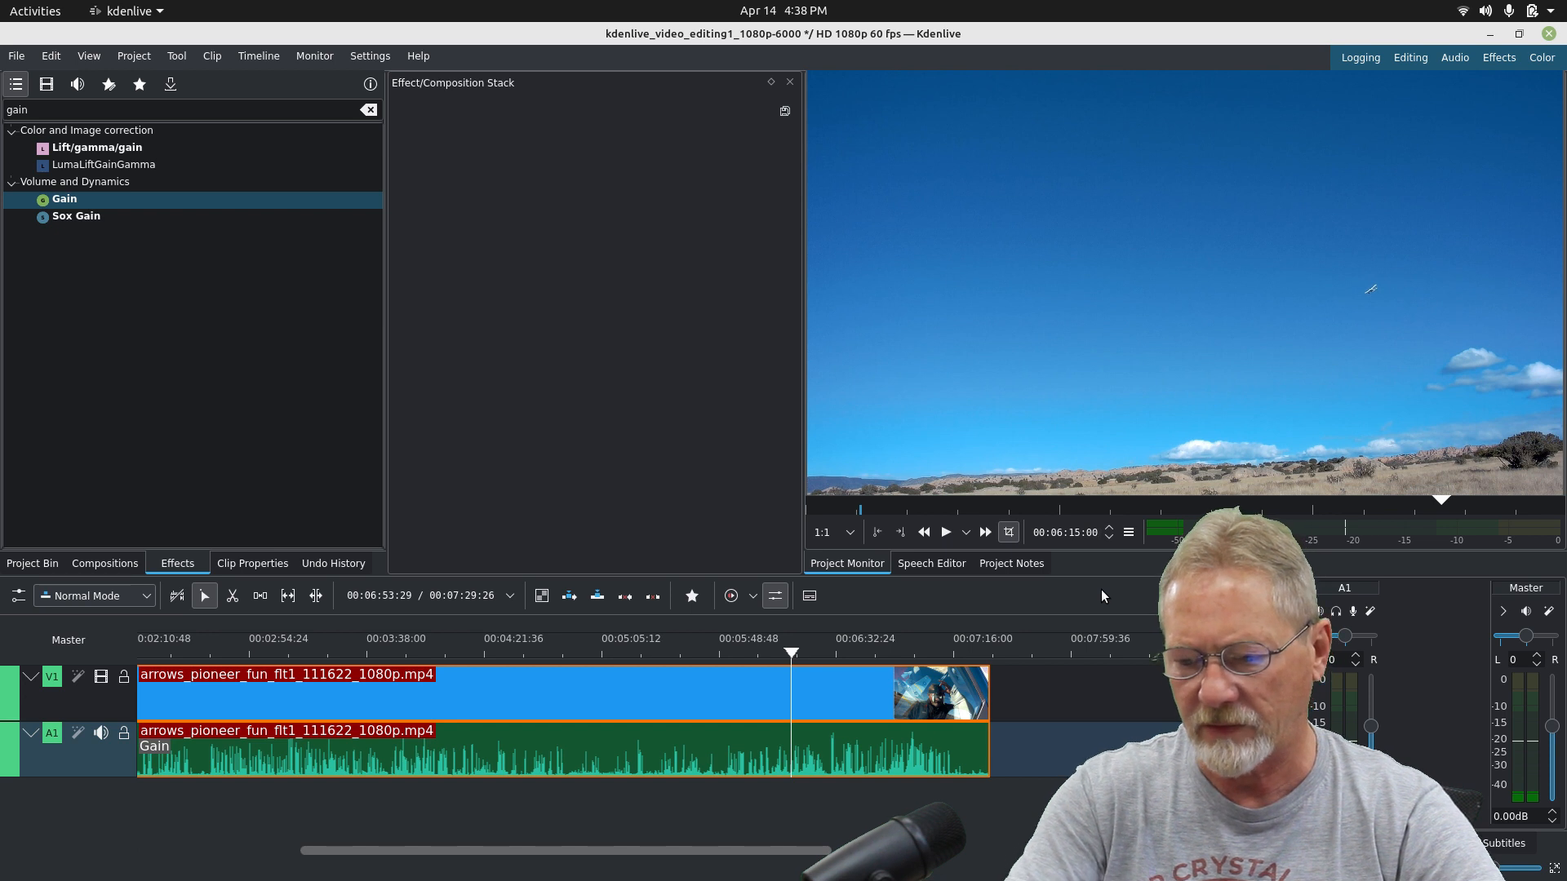
key("Return")
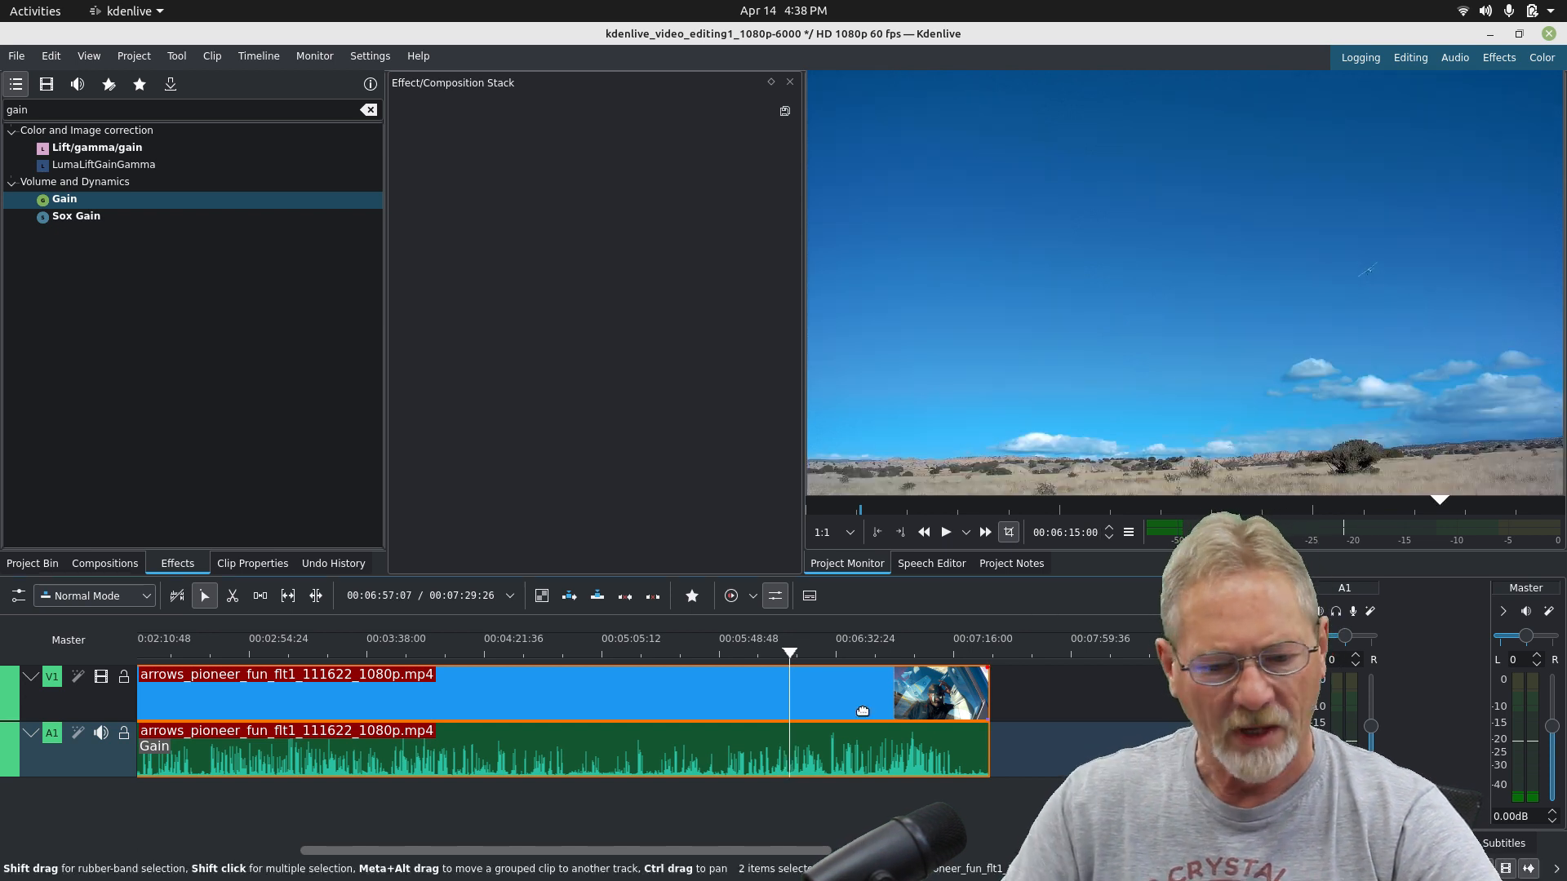
left_click(232, 596)
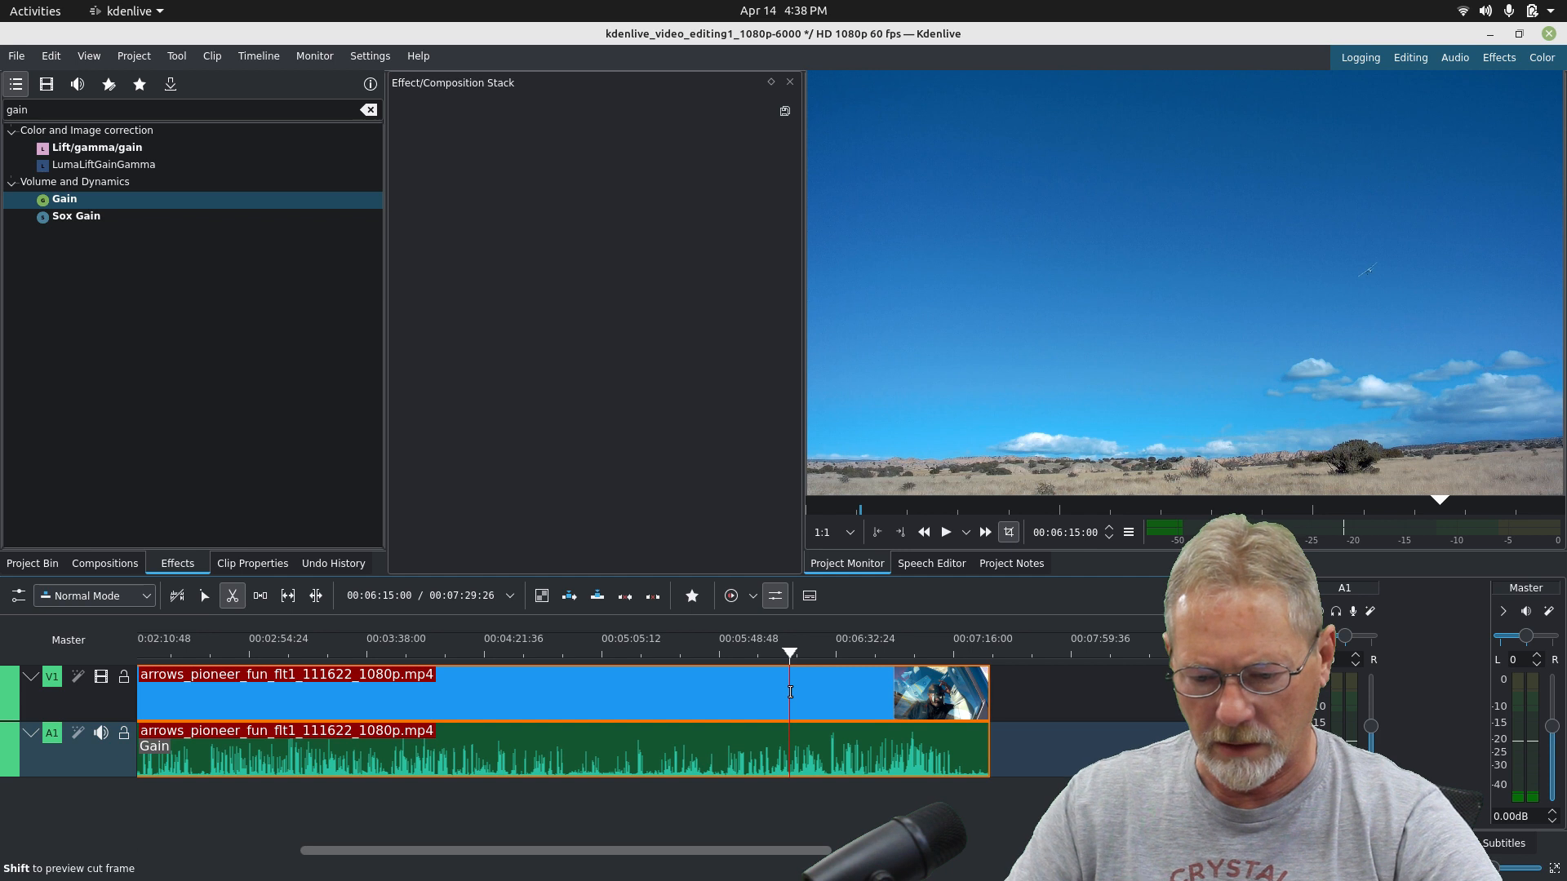
left_click(790, 692)
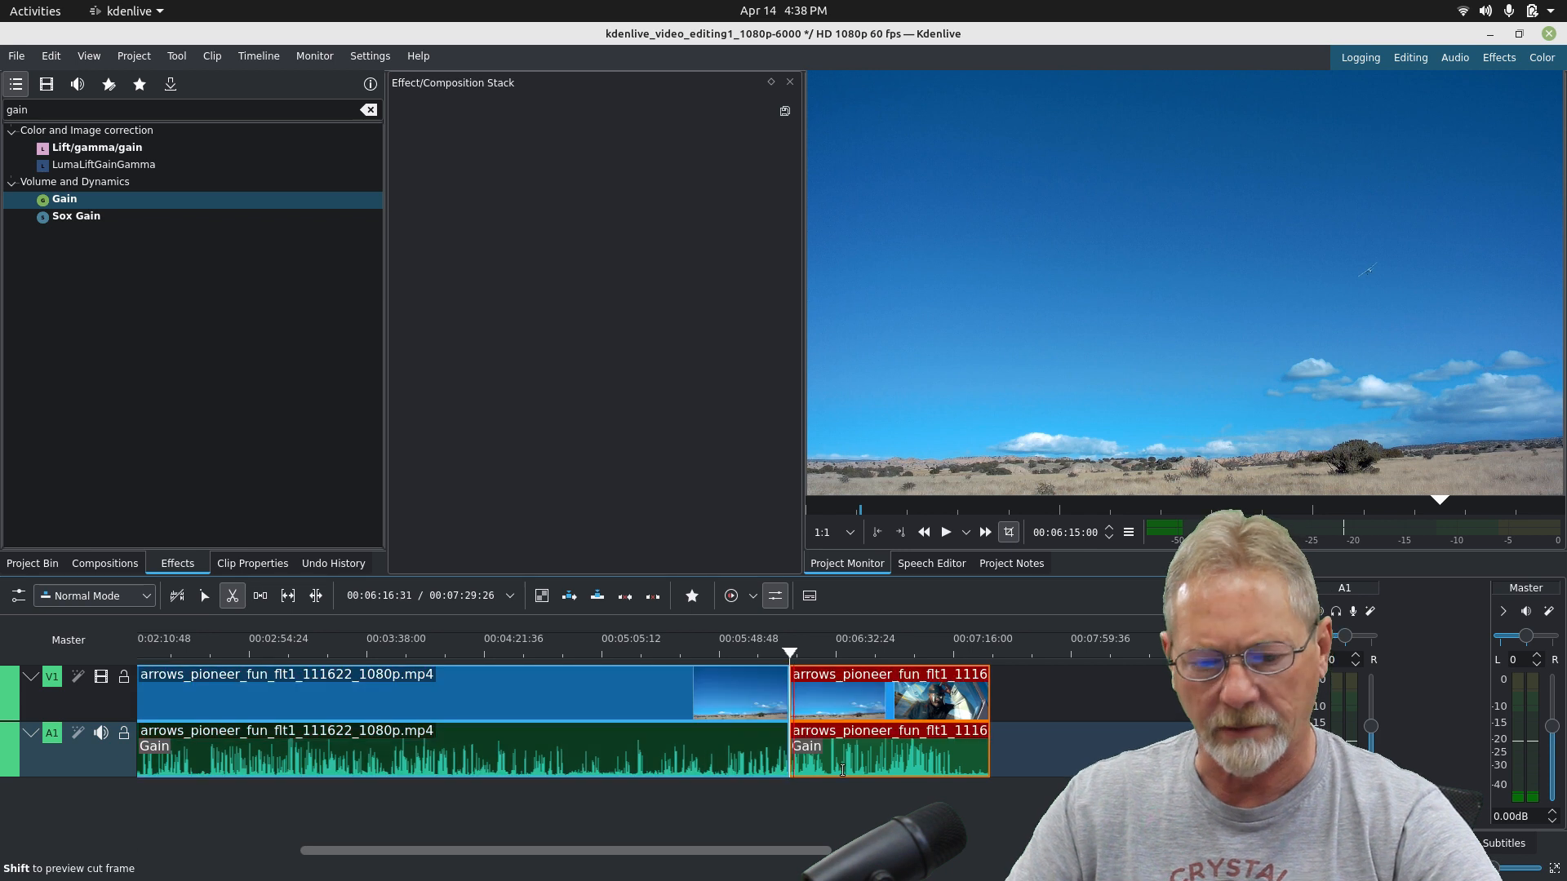
left_click(204, 597)
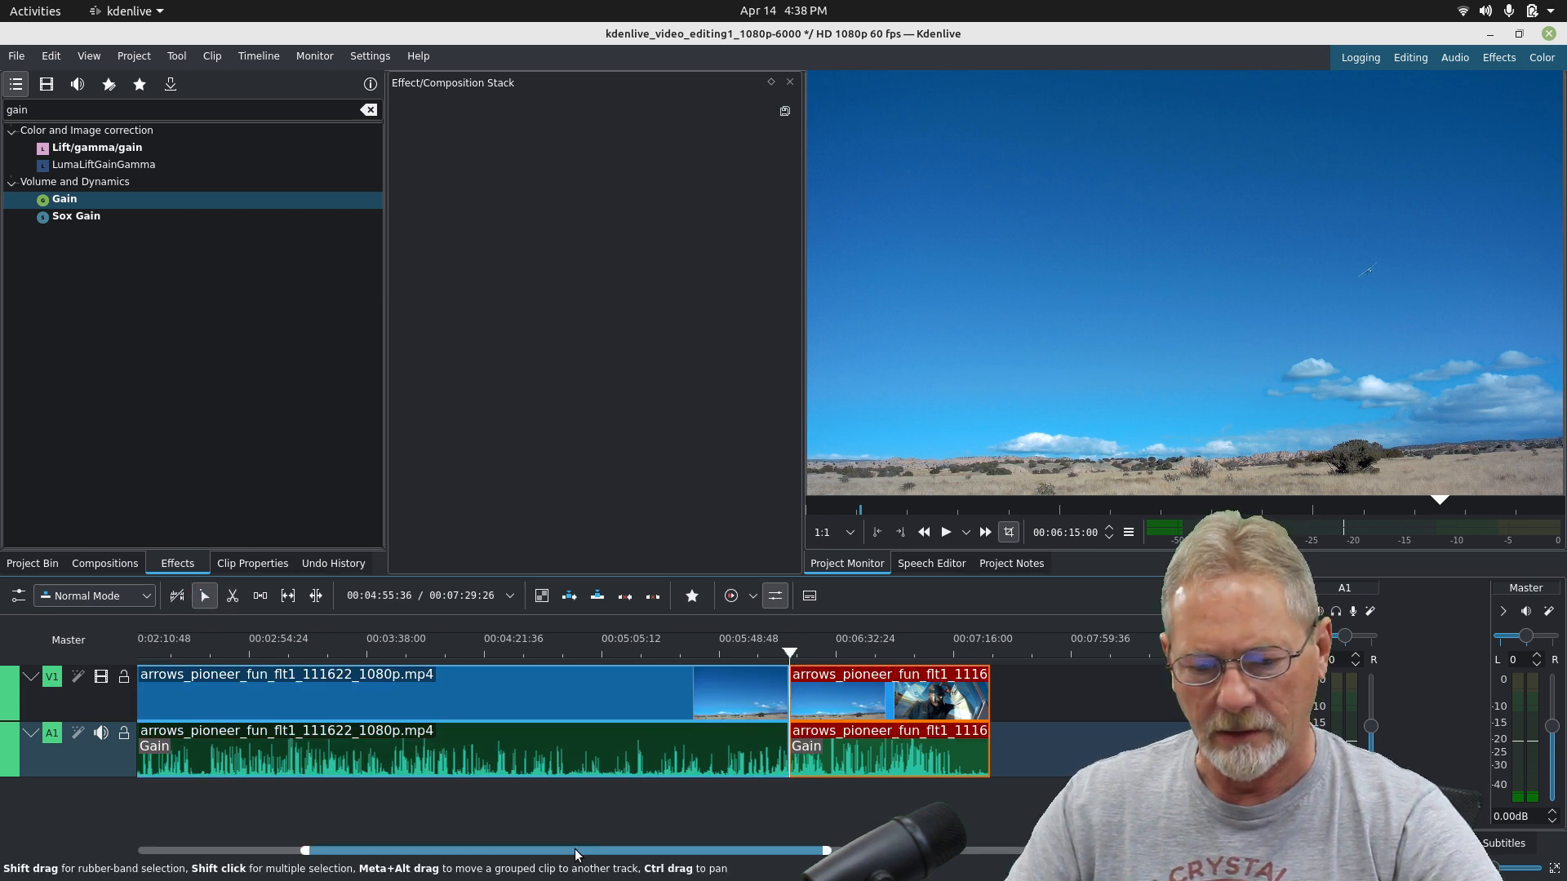
Delete the middle section between the two cuts and move the last section against the end of the first.
left_click_drag(575, 854, 438, 853)
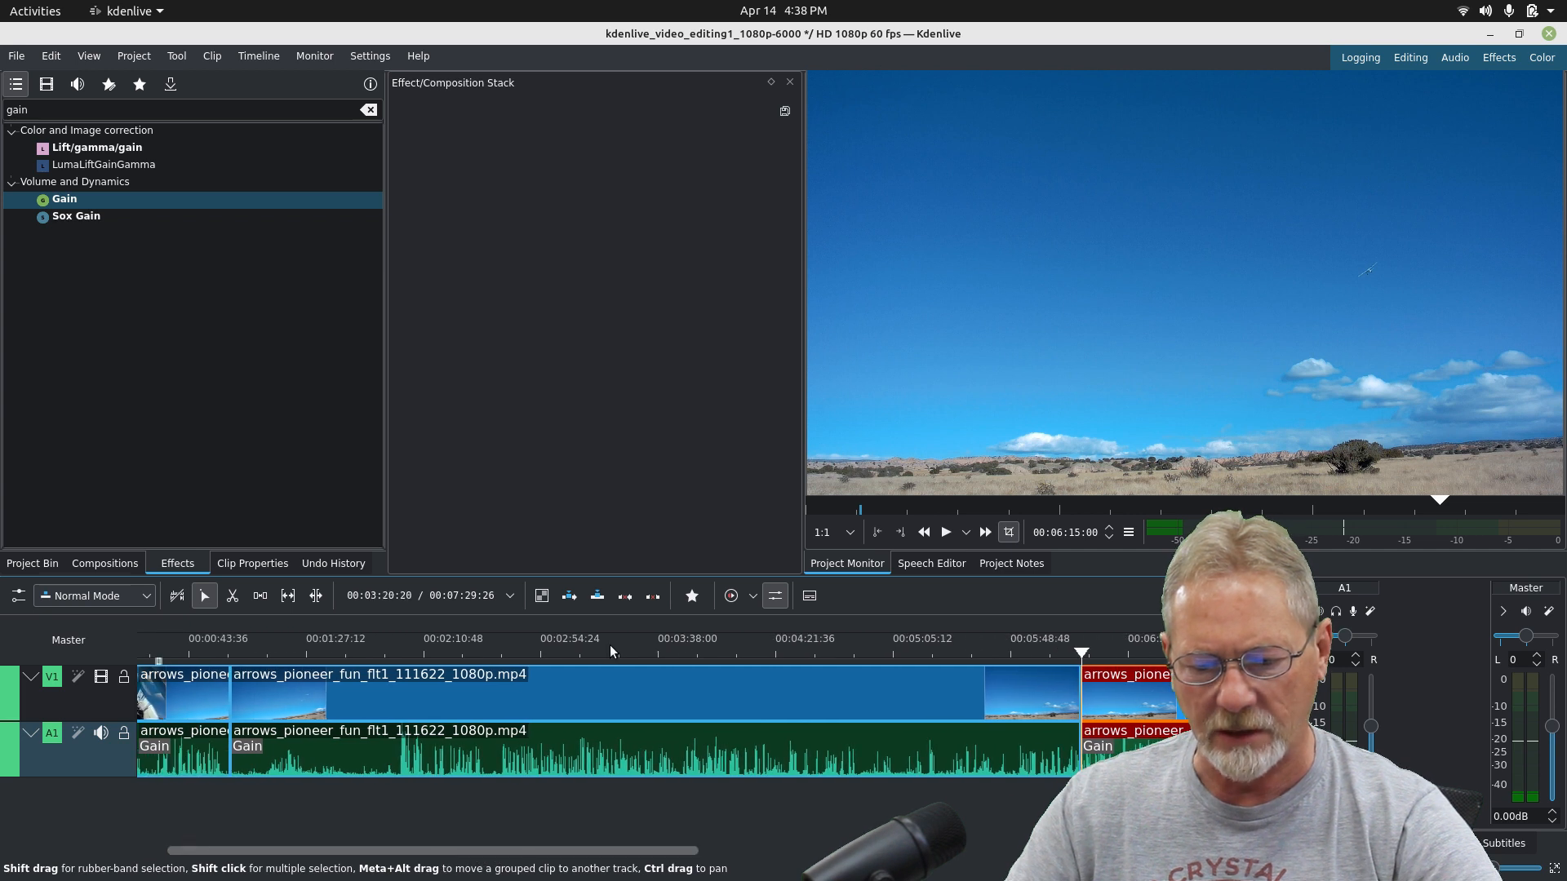
left_click(644, 693)
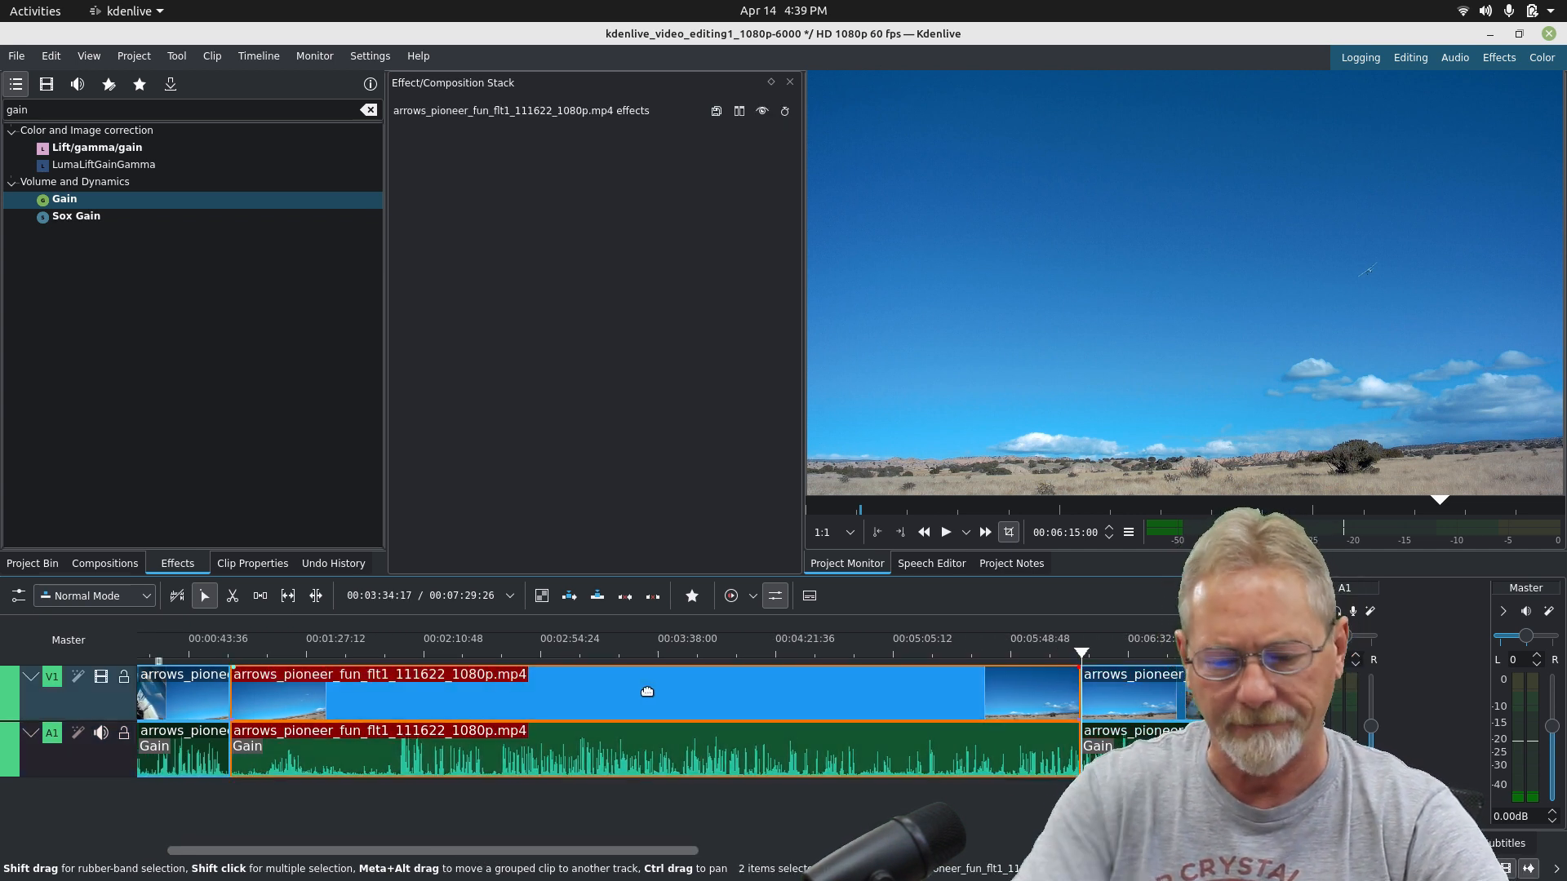
key("Delete")
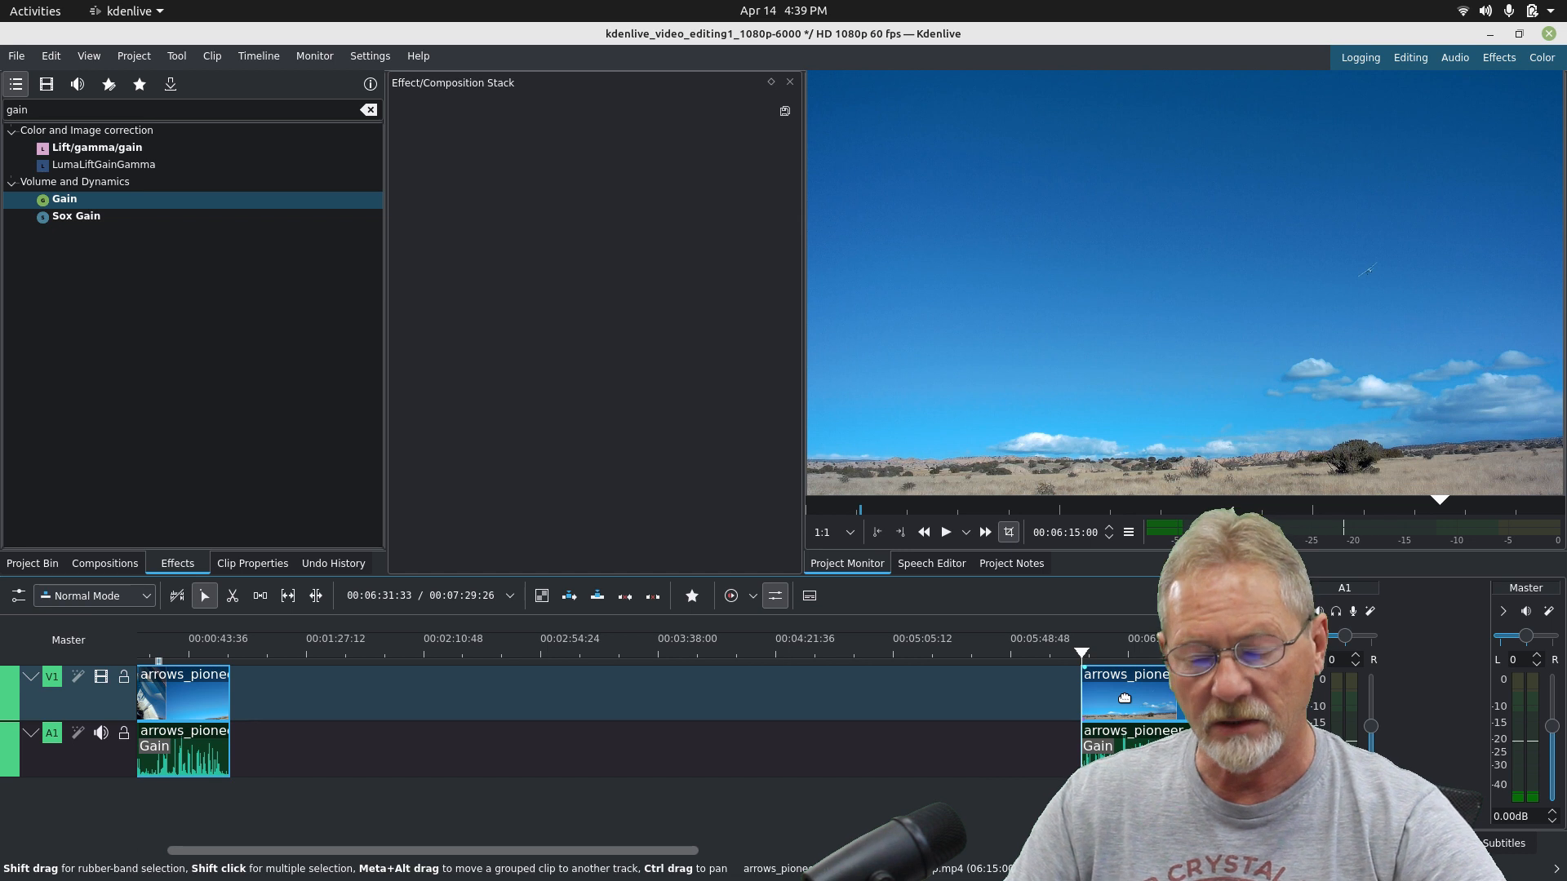
left_click(1123, 699)
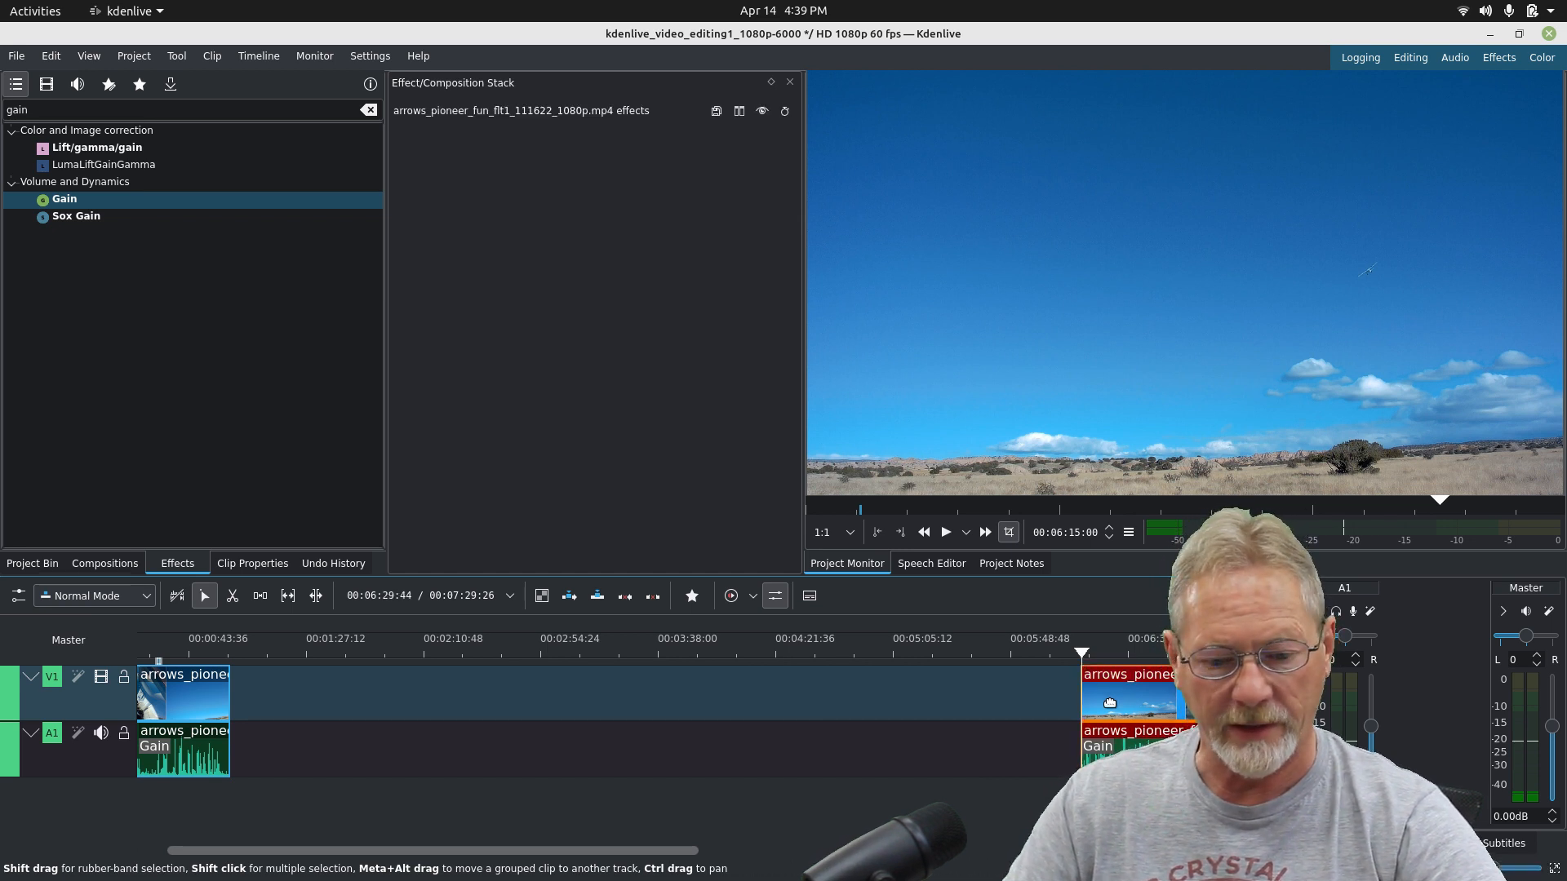
left_click_drag(1123, 699, 158, 783)
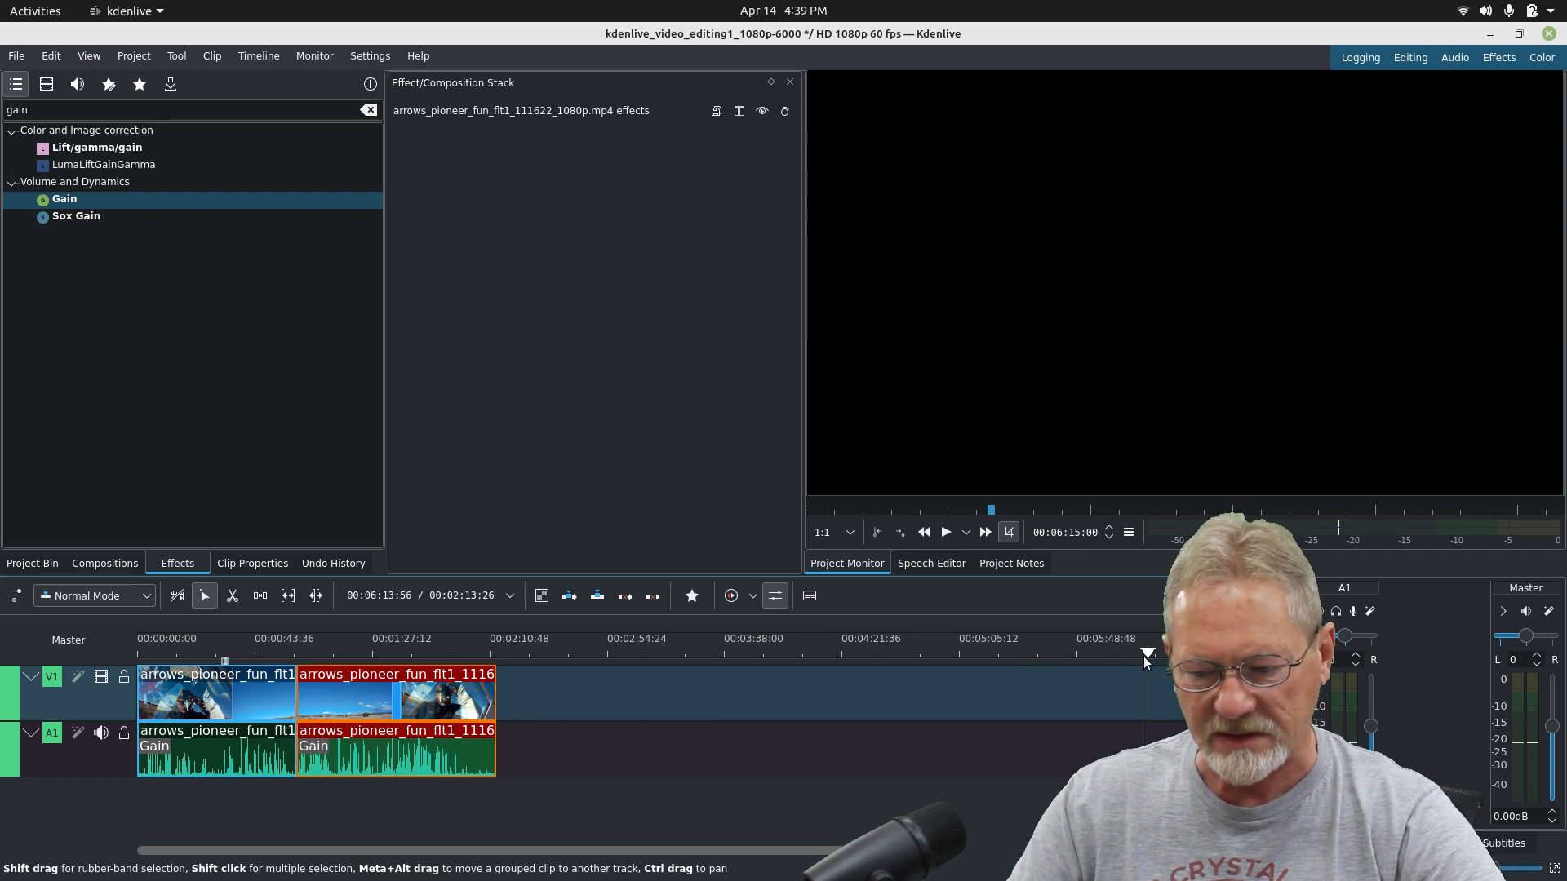
Move the playhead to 00:01:27:00 in the second section and set the project's out point there.
left_click_drag(1143, 656, 917, 653)
left_click_drag(326, 655, 371, 658)
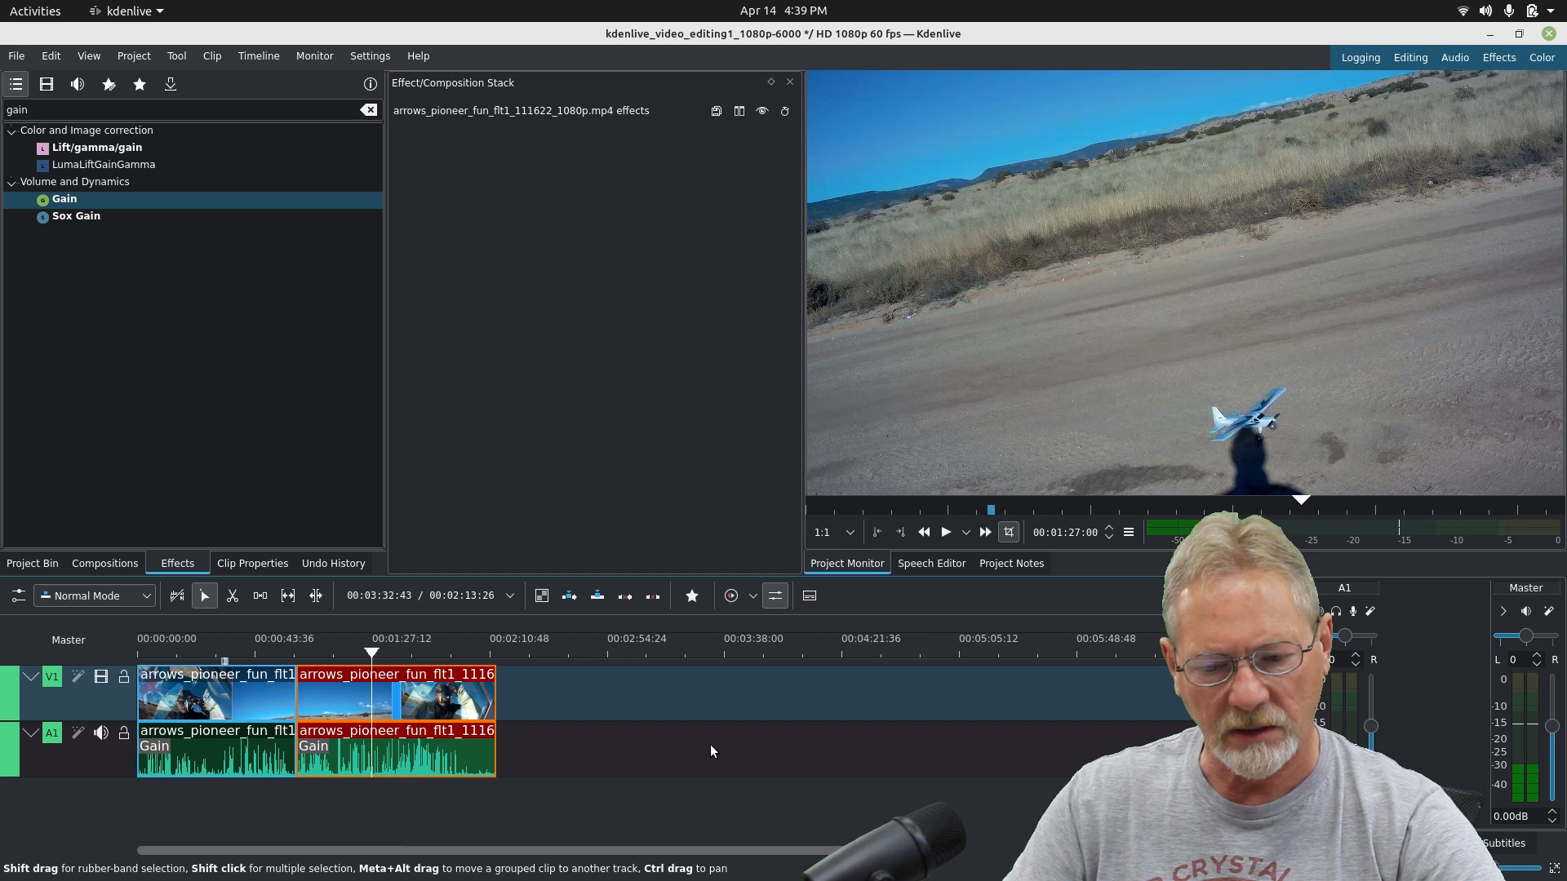
left_click(390, 676)
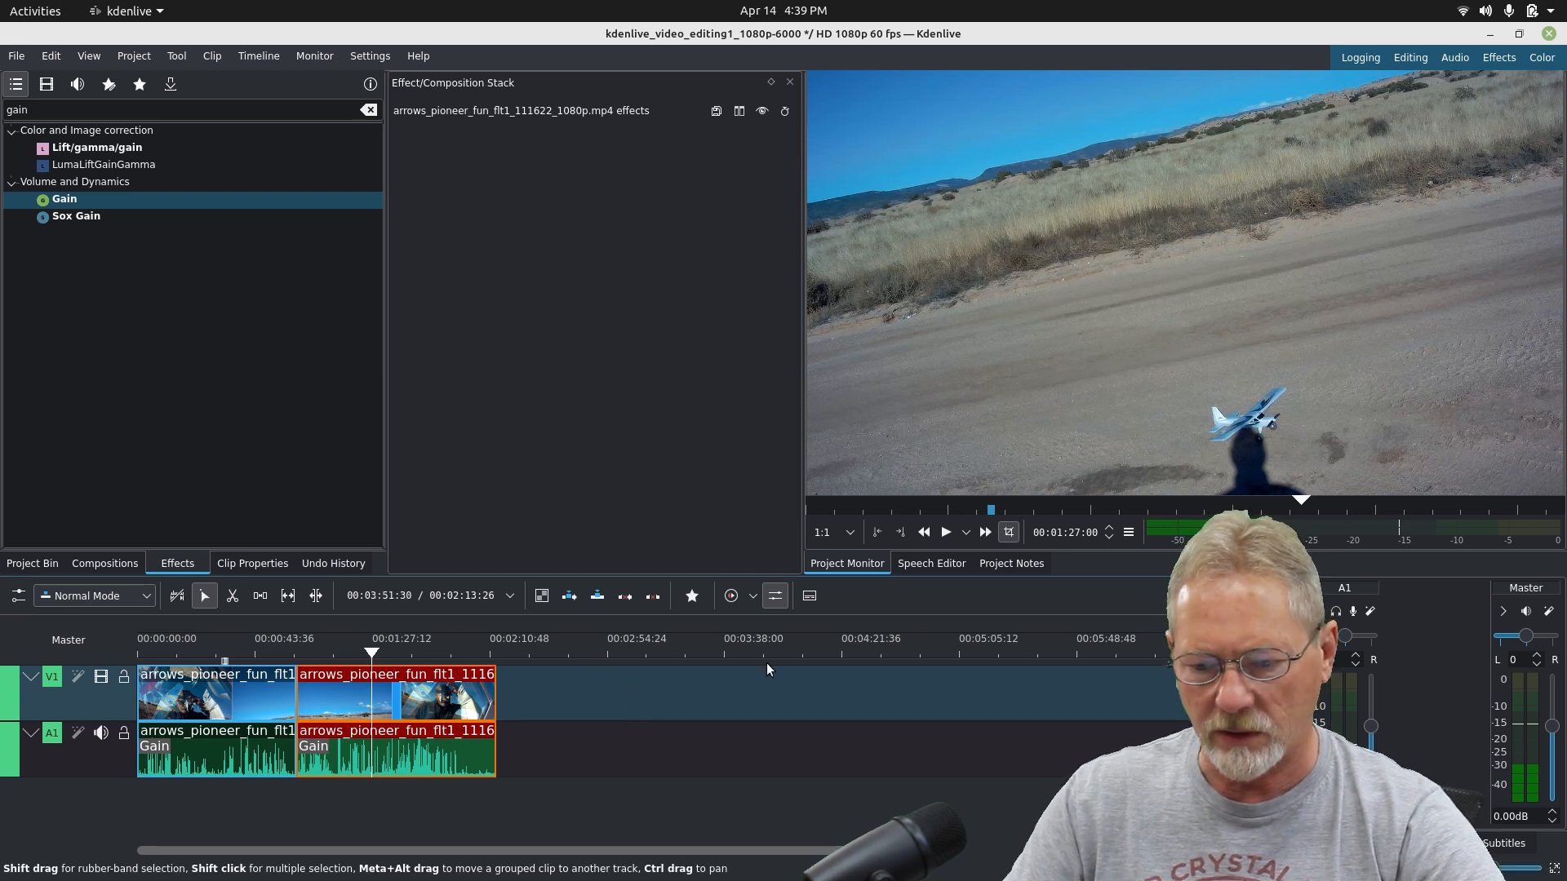
left_click(900, 533)
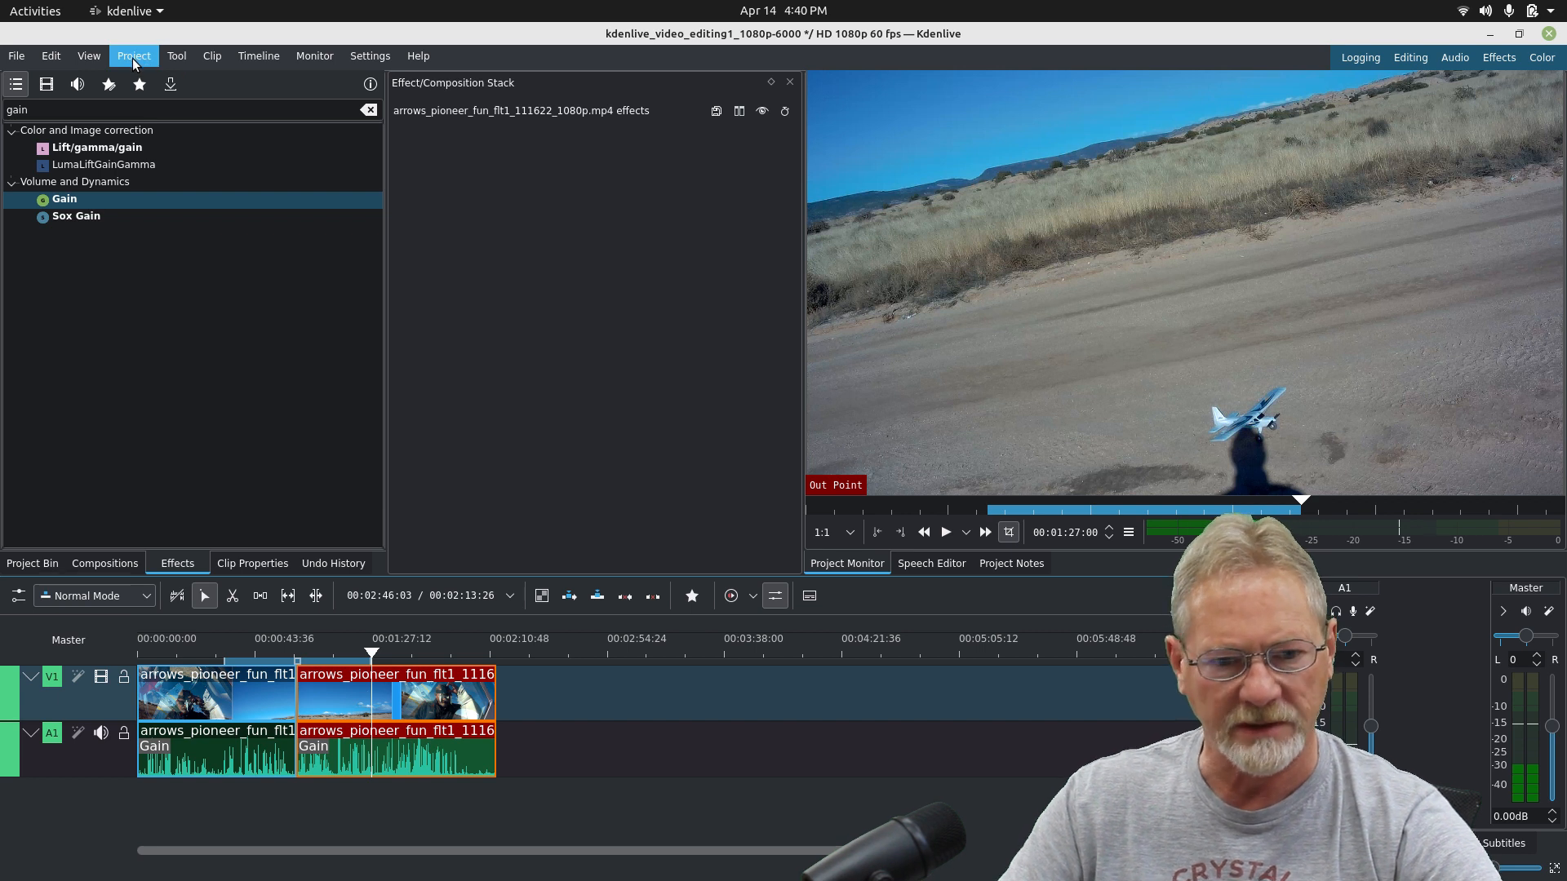
Save the project and bring the project bin back into view.
left_click(10, 62)
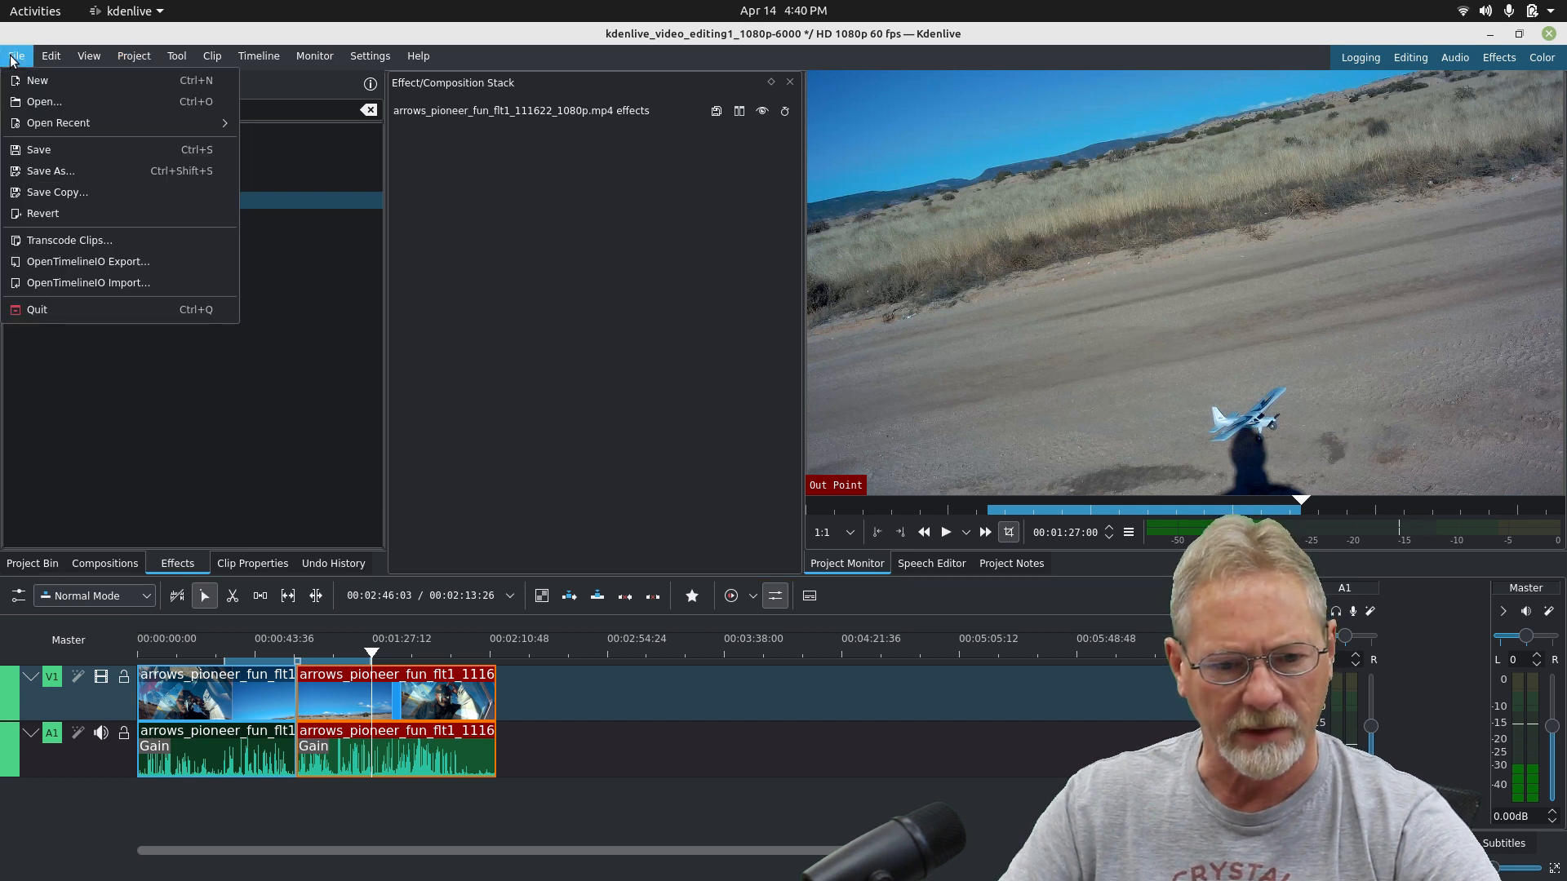
left_click(24, 152)
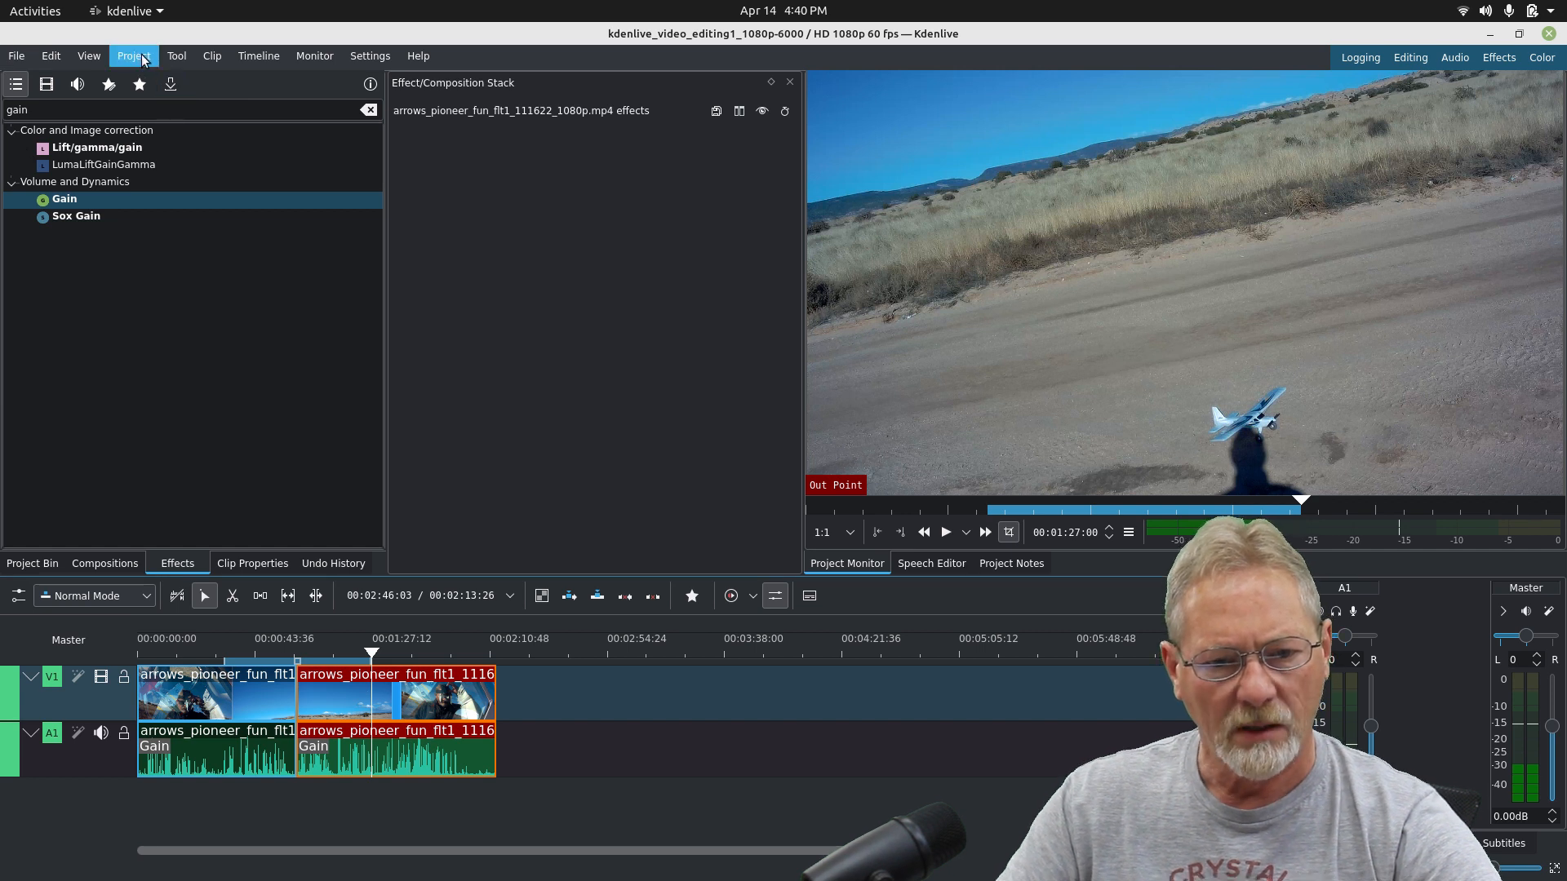
left_click(31, 565)
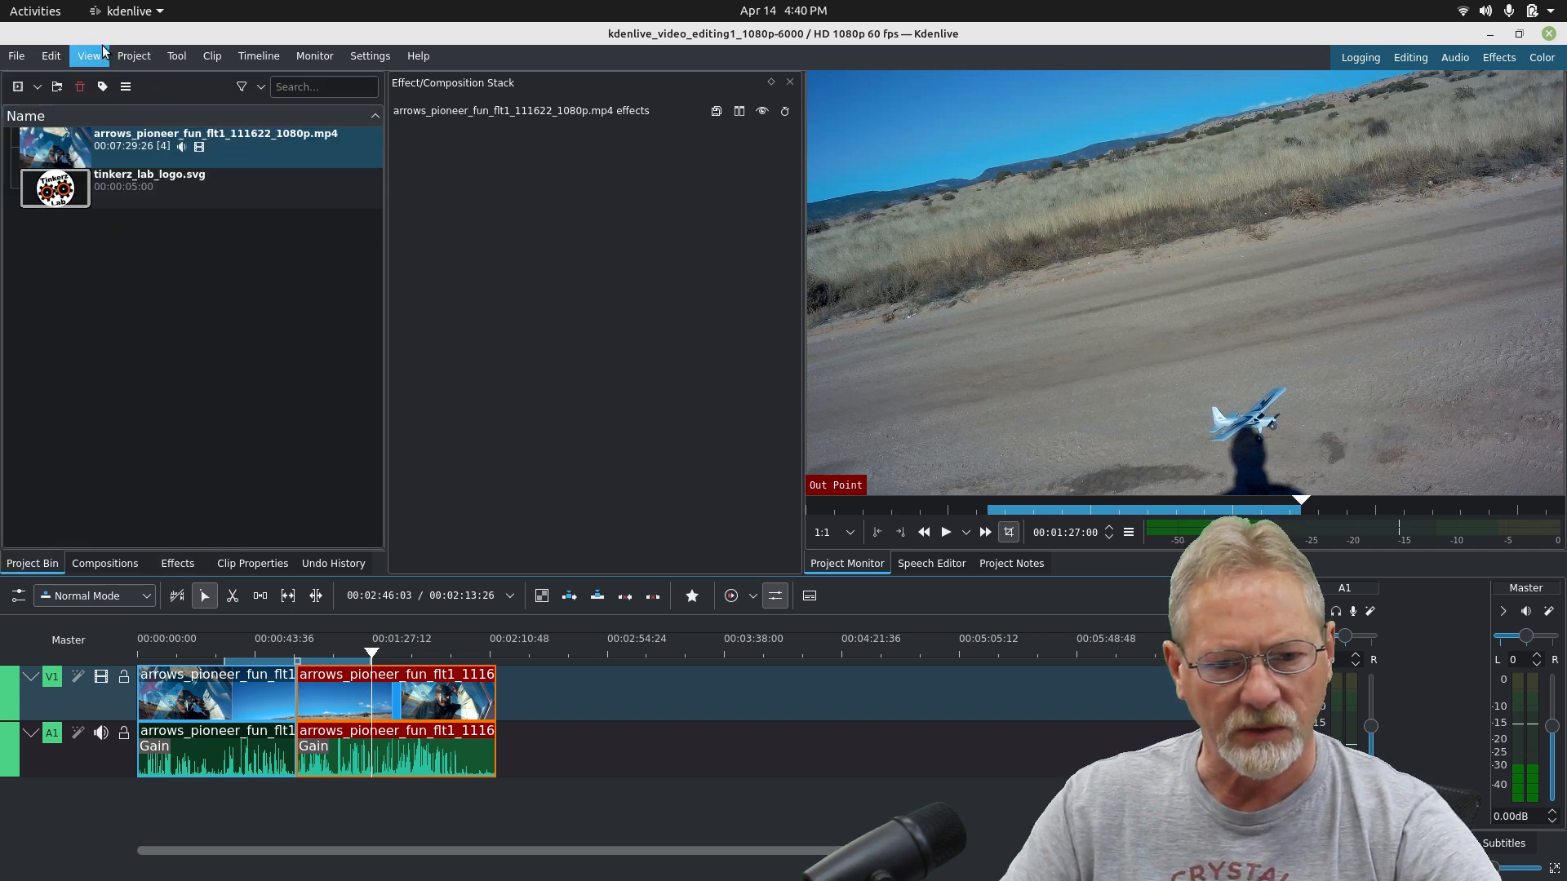
Open the rendering settings, widened to show the full output path, and rename the output file to kdenlive_video_editing1_1080p_lossless.mp4.
left_click(134, 57)
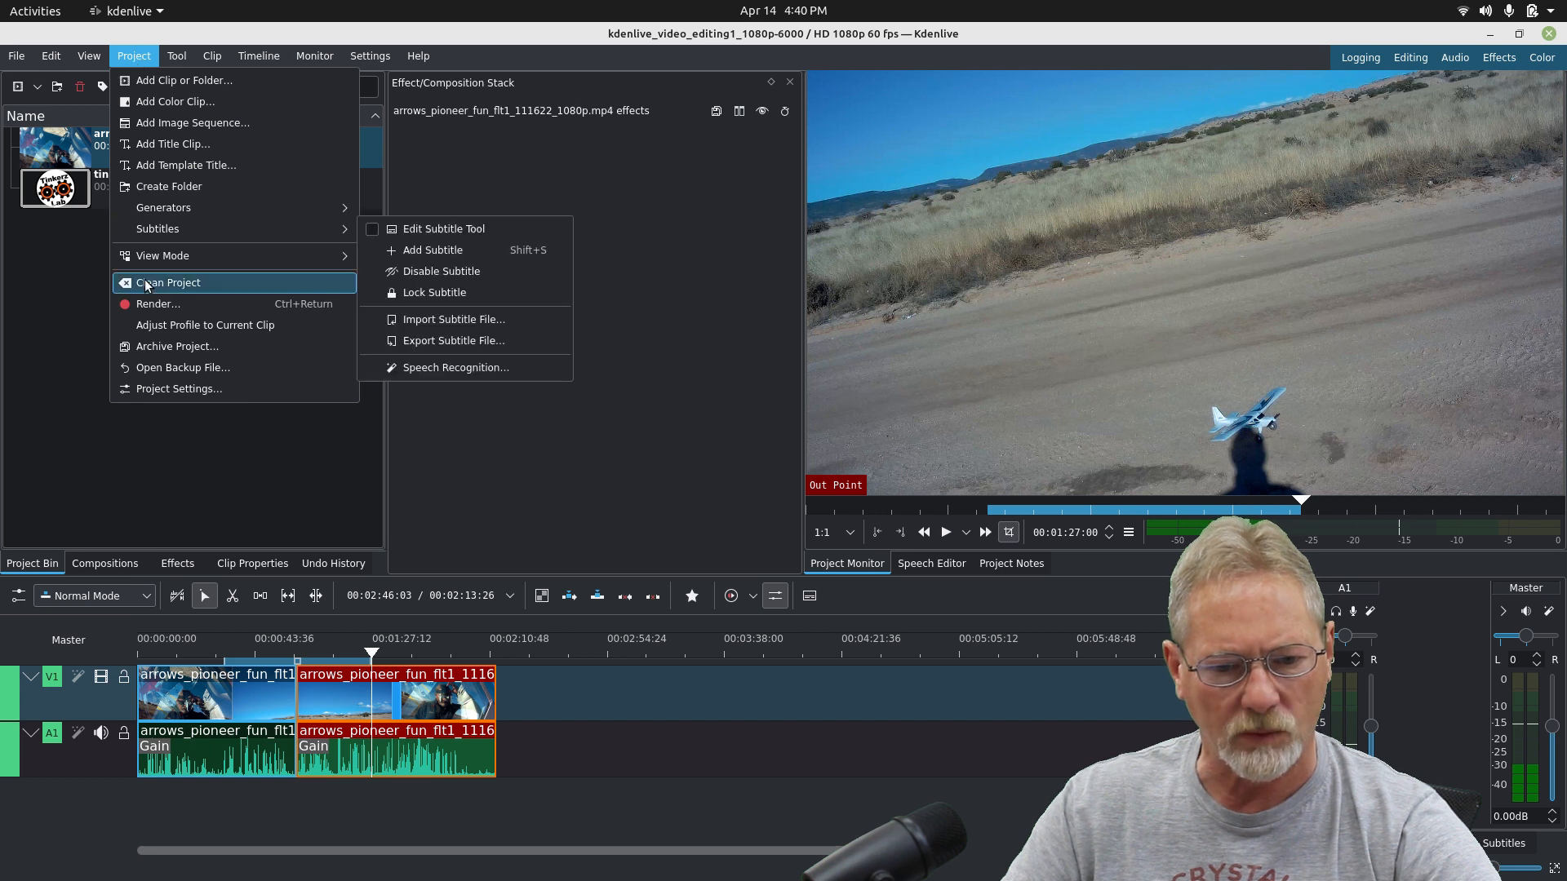
left_click(158, 303)
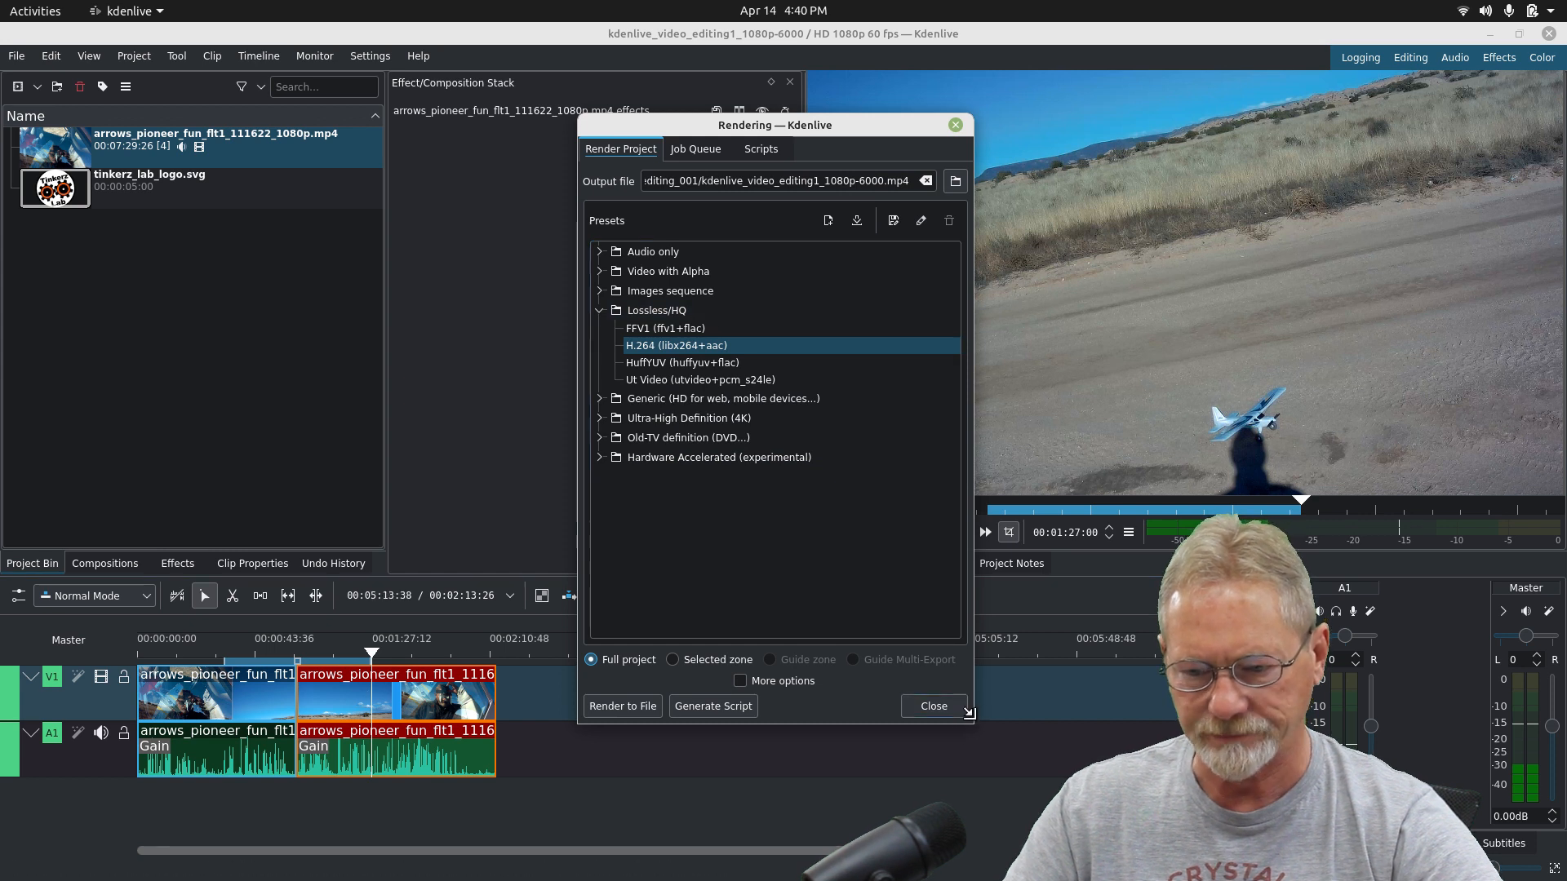
left_click_drag(969, 712, 1411, 561)
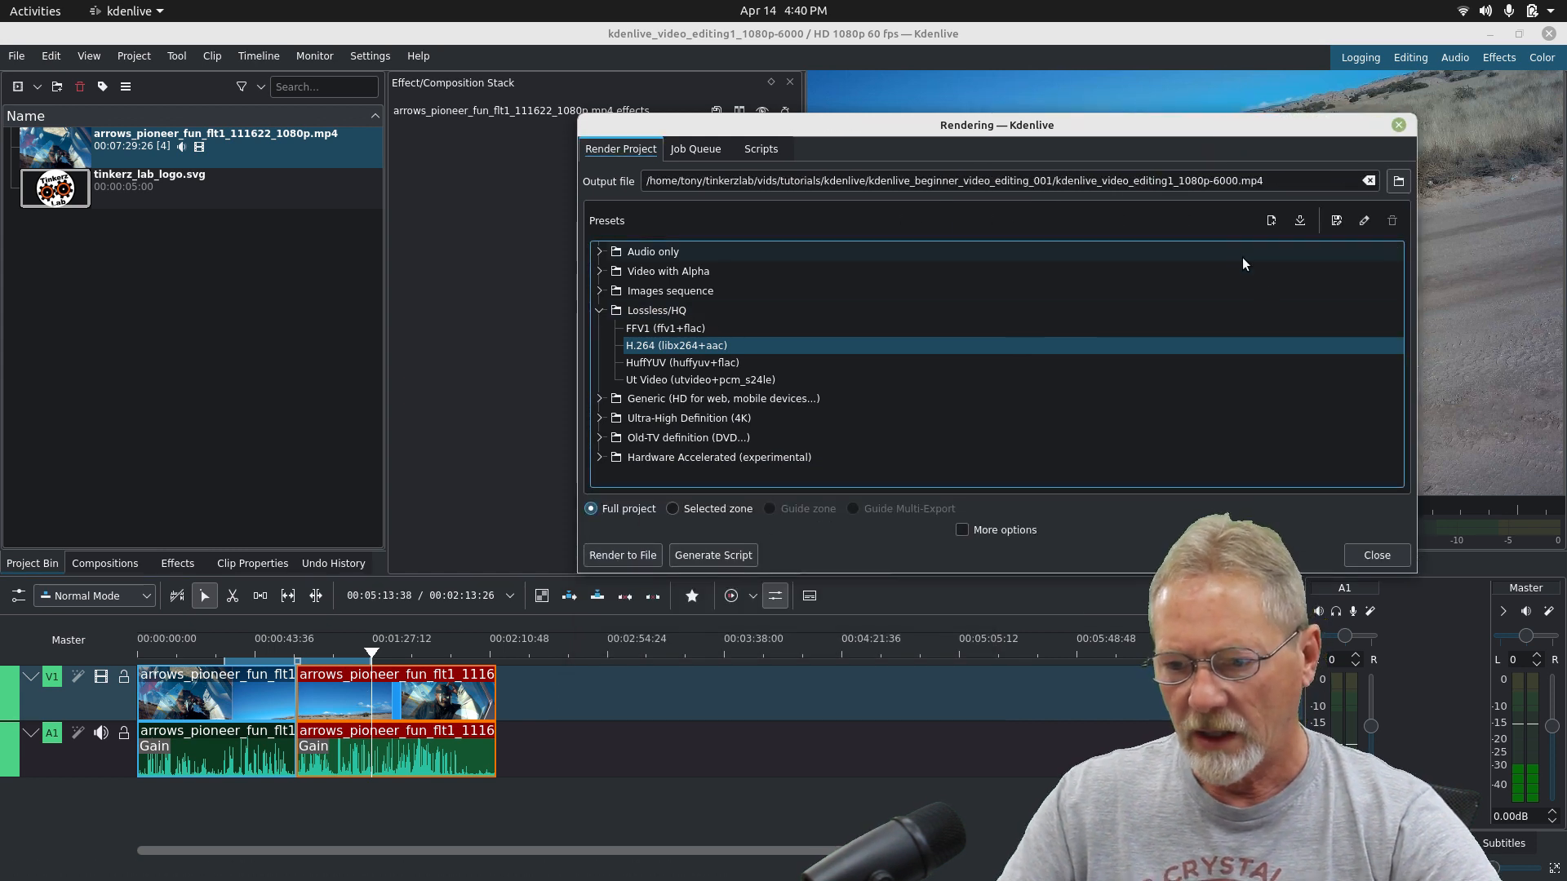
left_click(1212, 180)
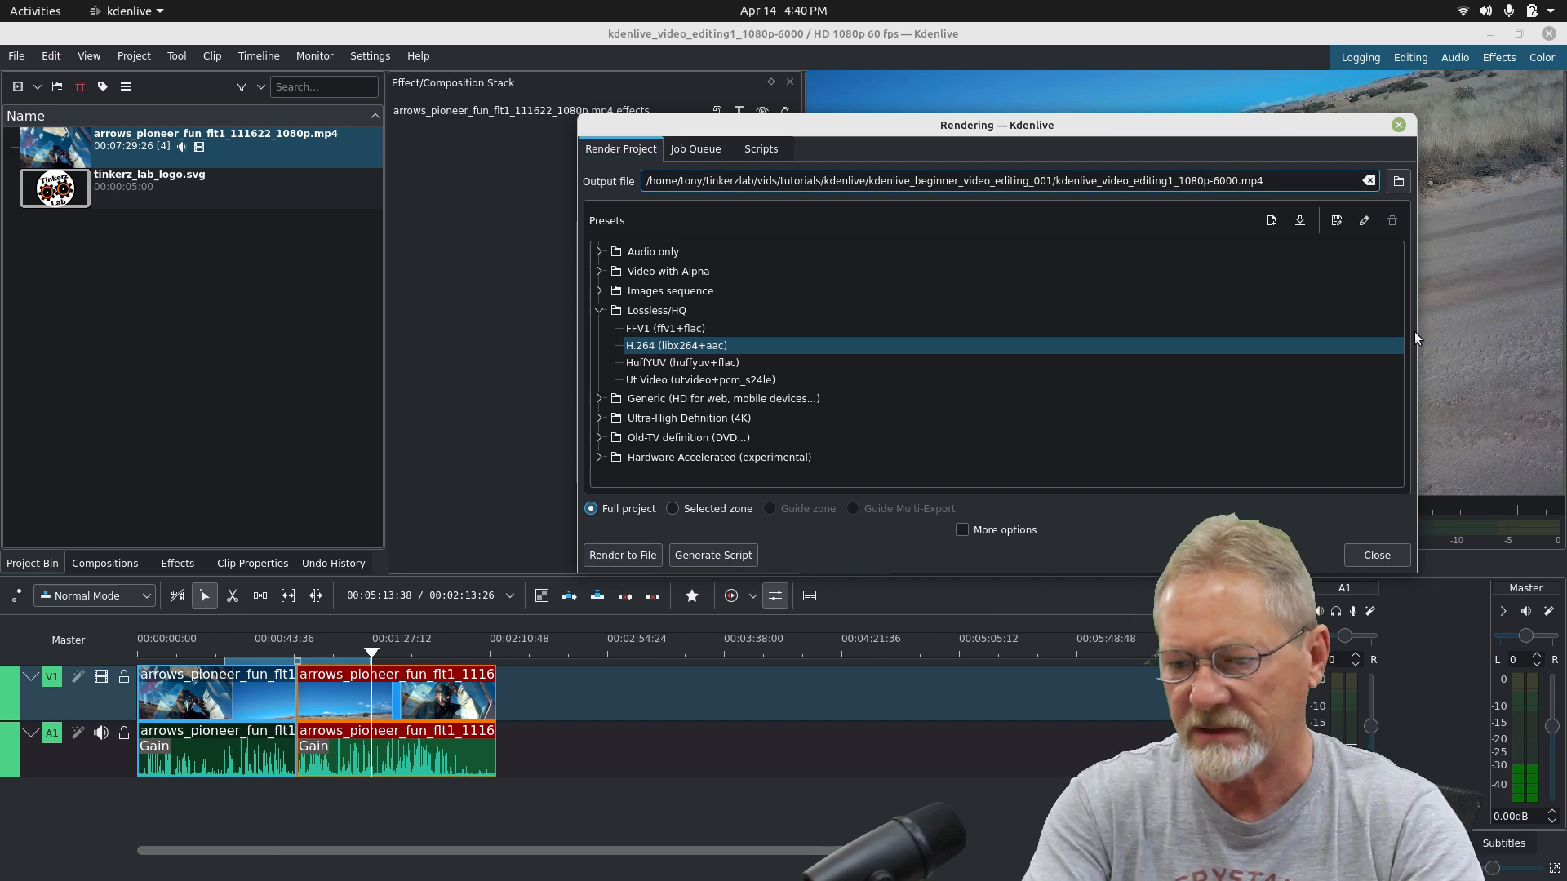
key("Delete")
key("Delete")
key("Delete")
key("Delete")
key("Delete")
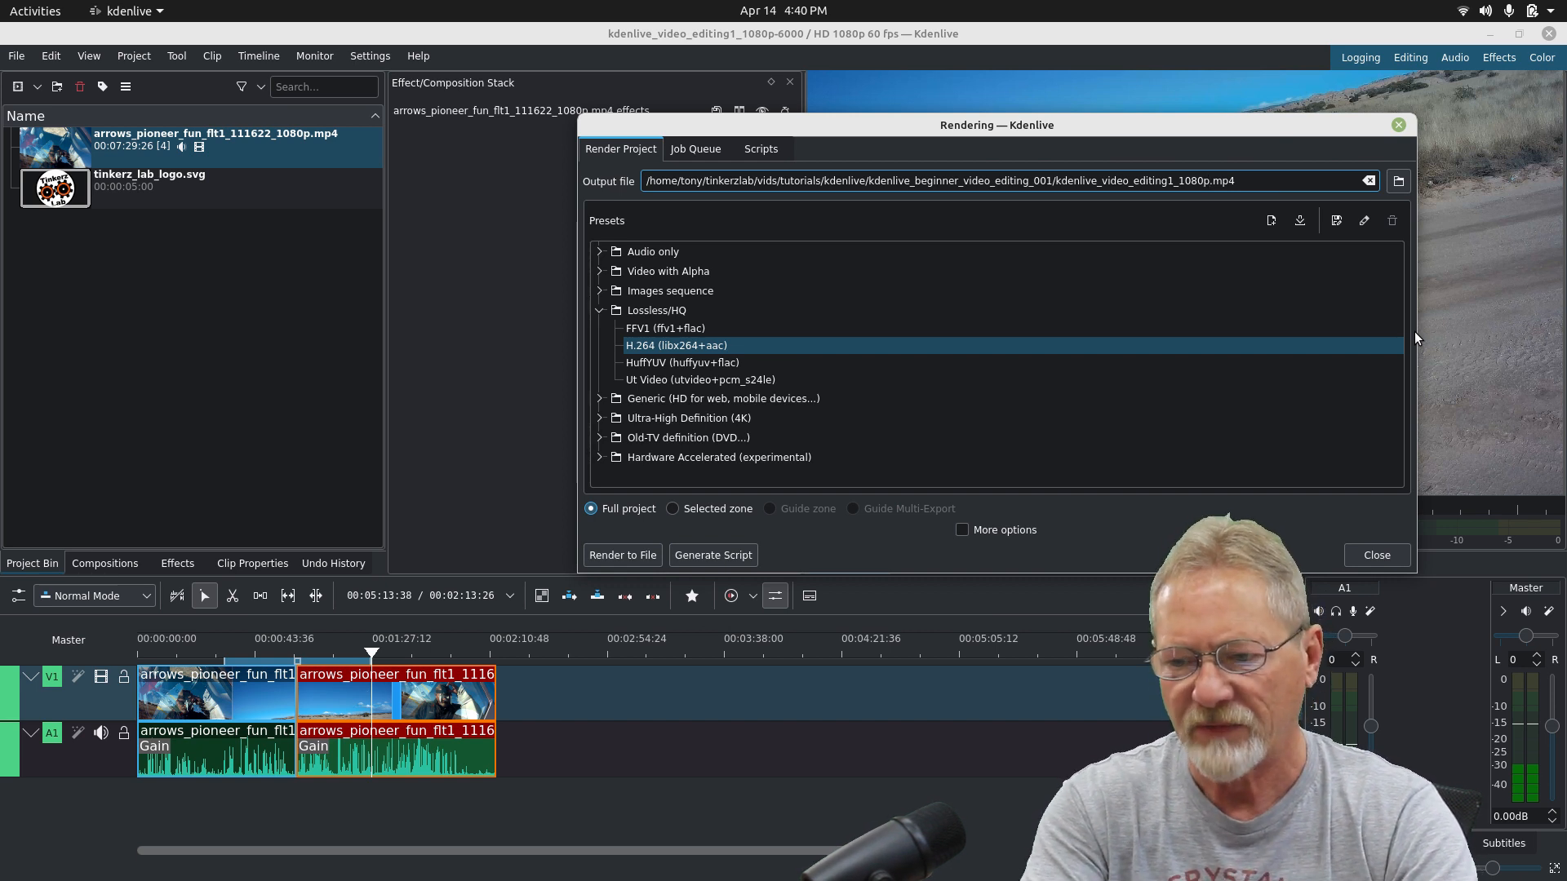
type("_lossless")
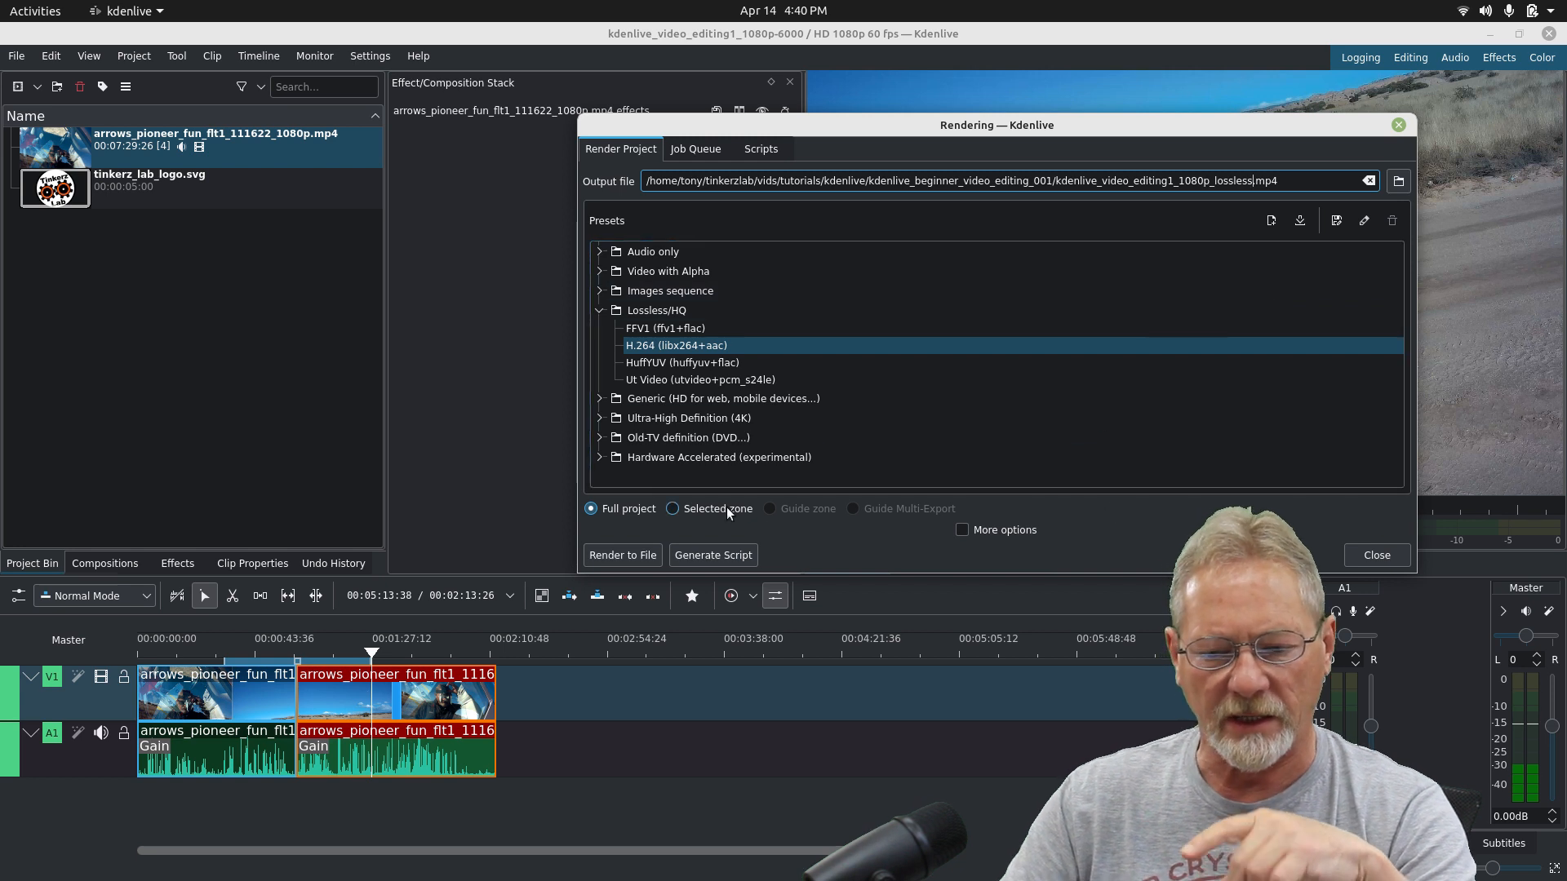
Limit the render to the selected zone and render it to the output file.
left_click(673, 510)
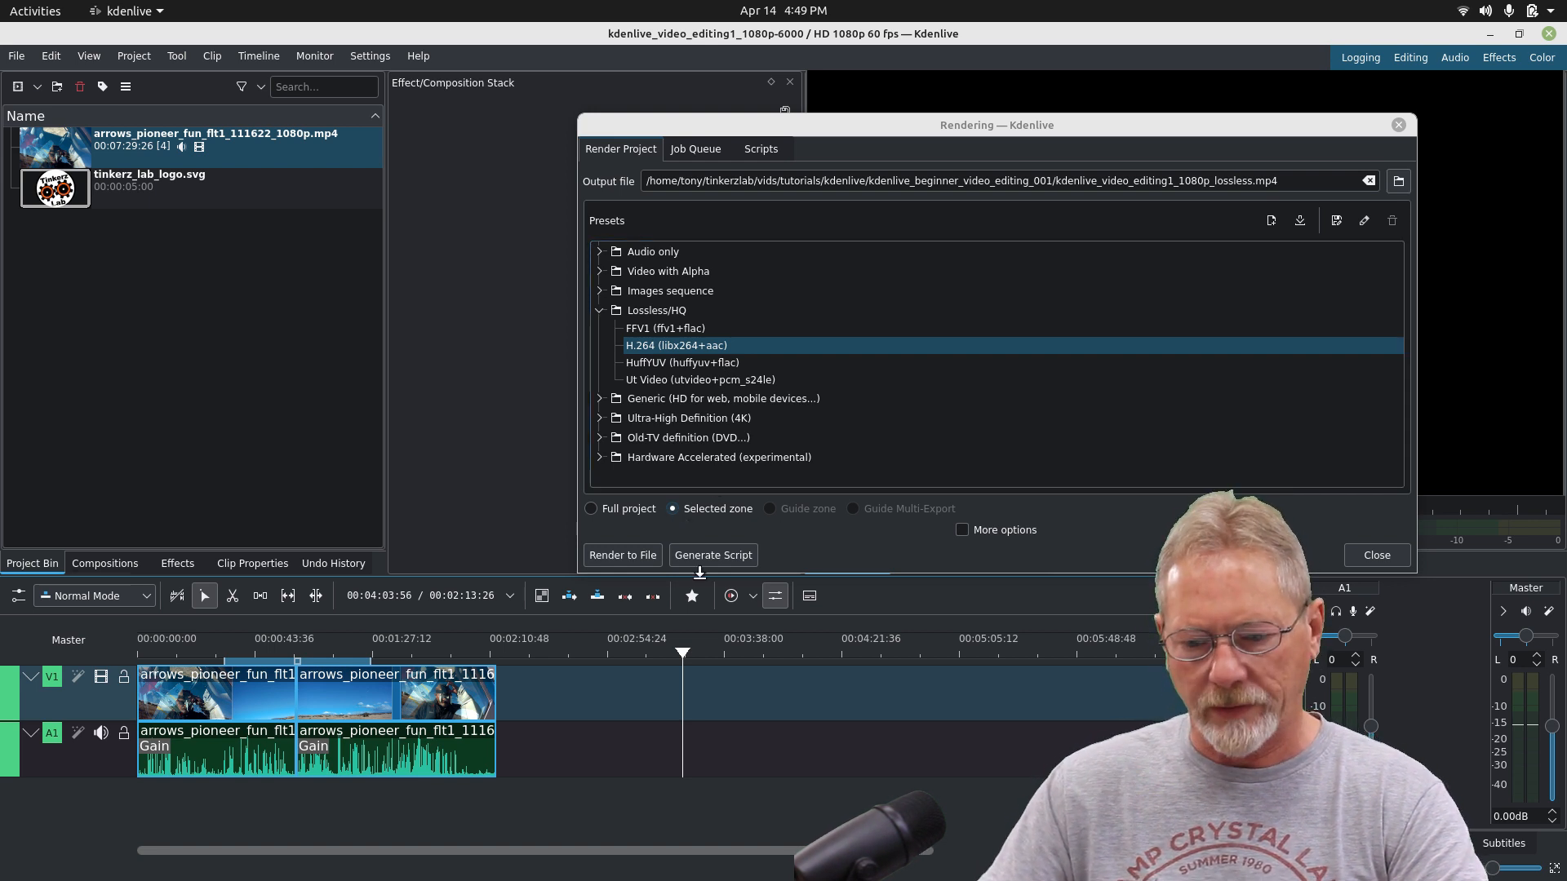
left_click(622, 555)
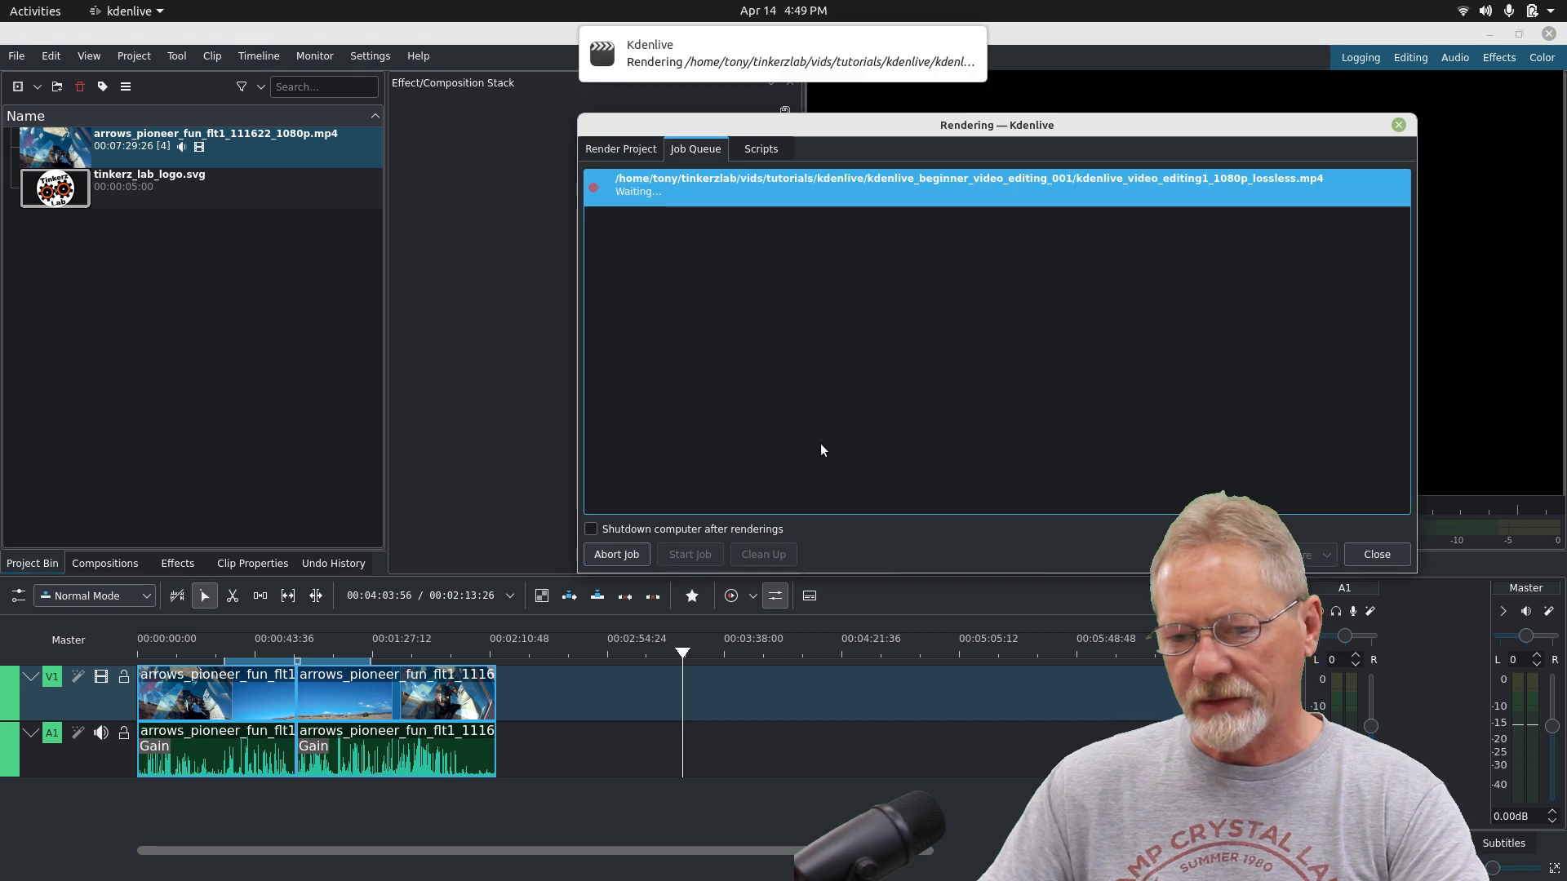
left_click_drag(1035, 129, 868, 146)
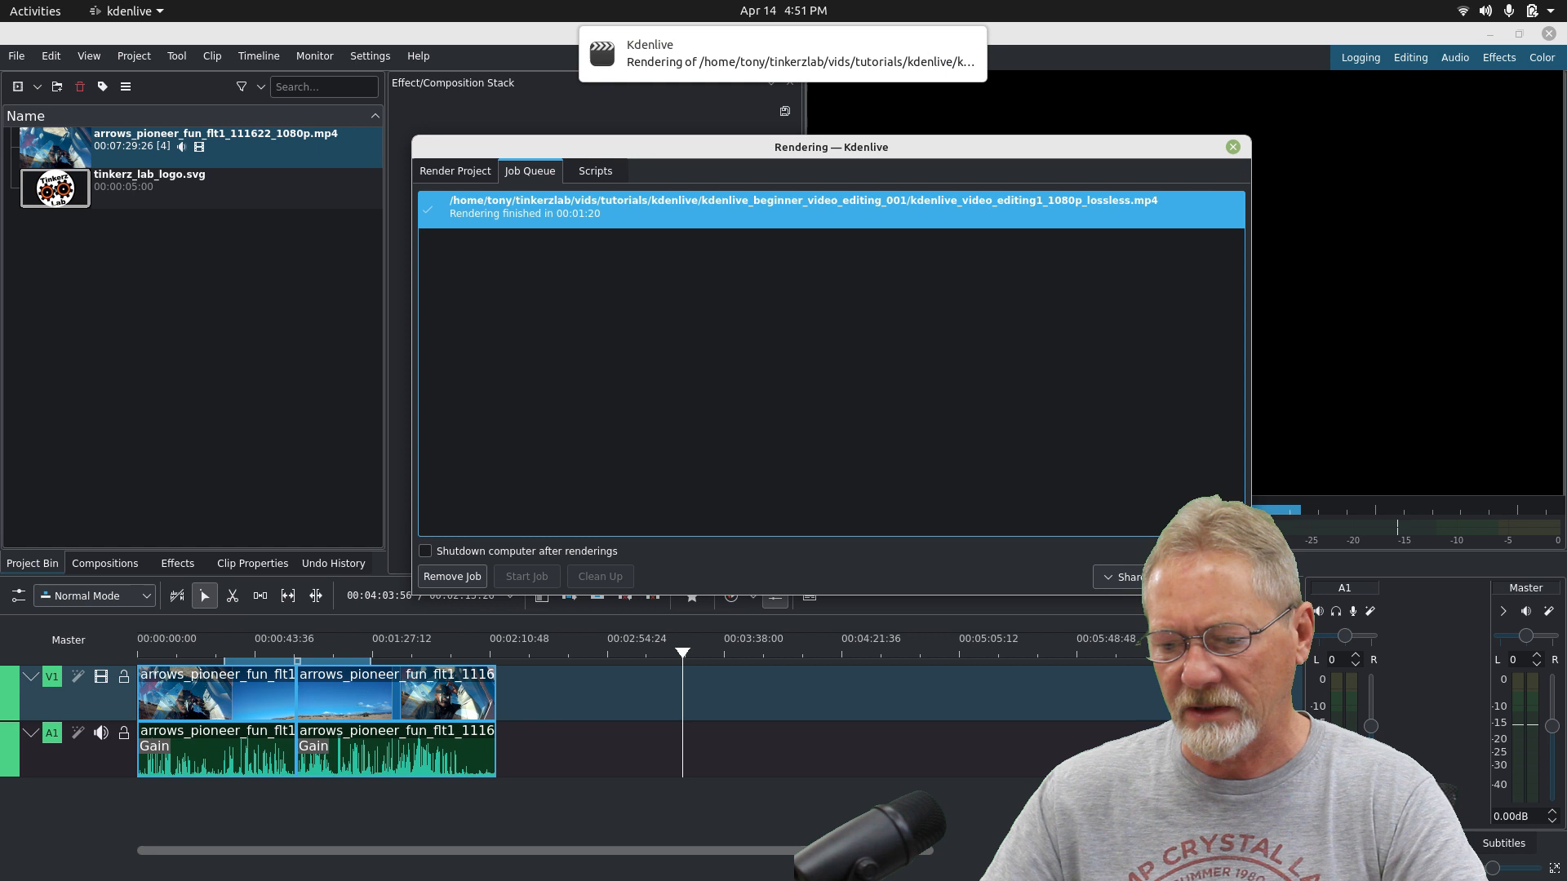
Close the rendering dialog once the job is done and save the project again.
left_click(1206, 577)
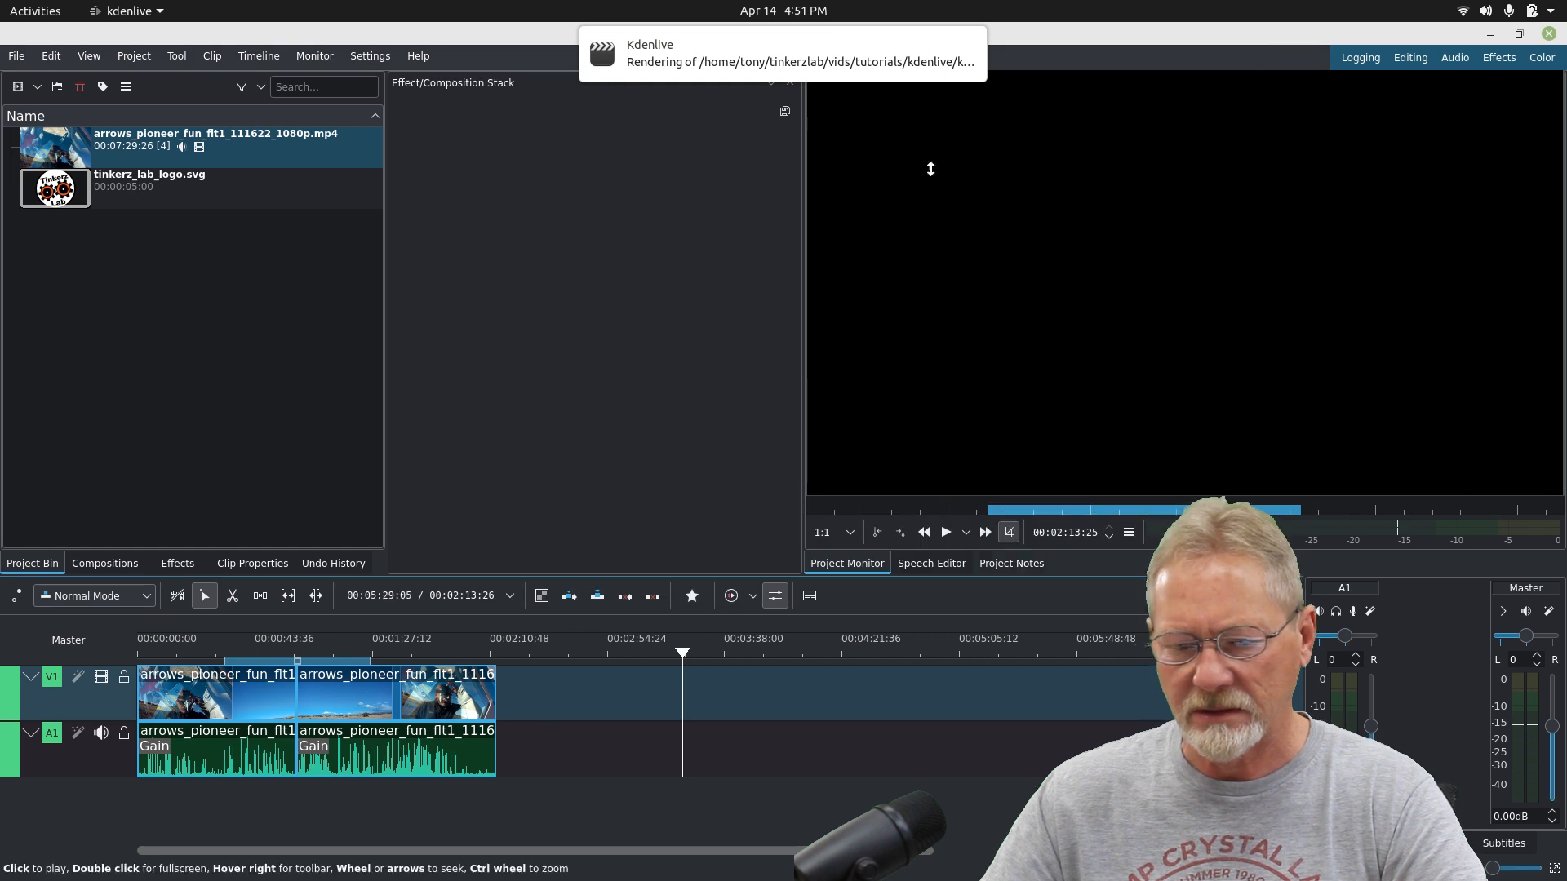
left_click(969, 46)
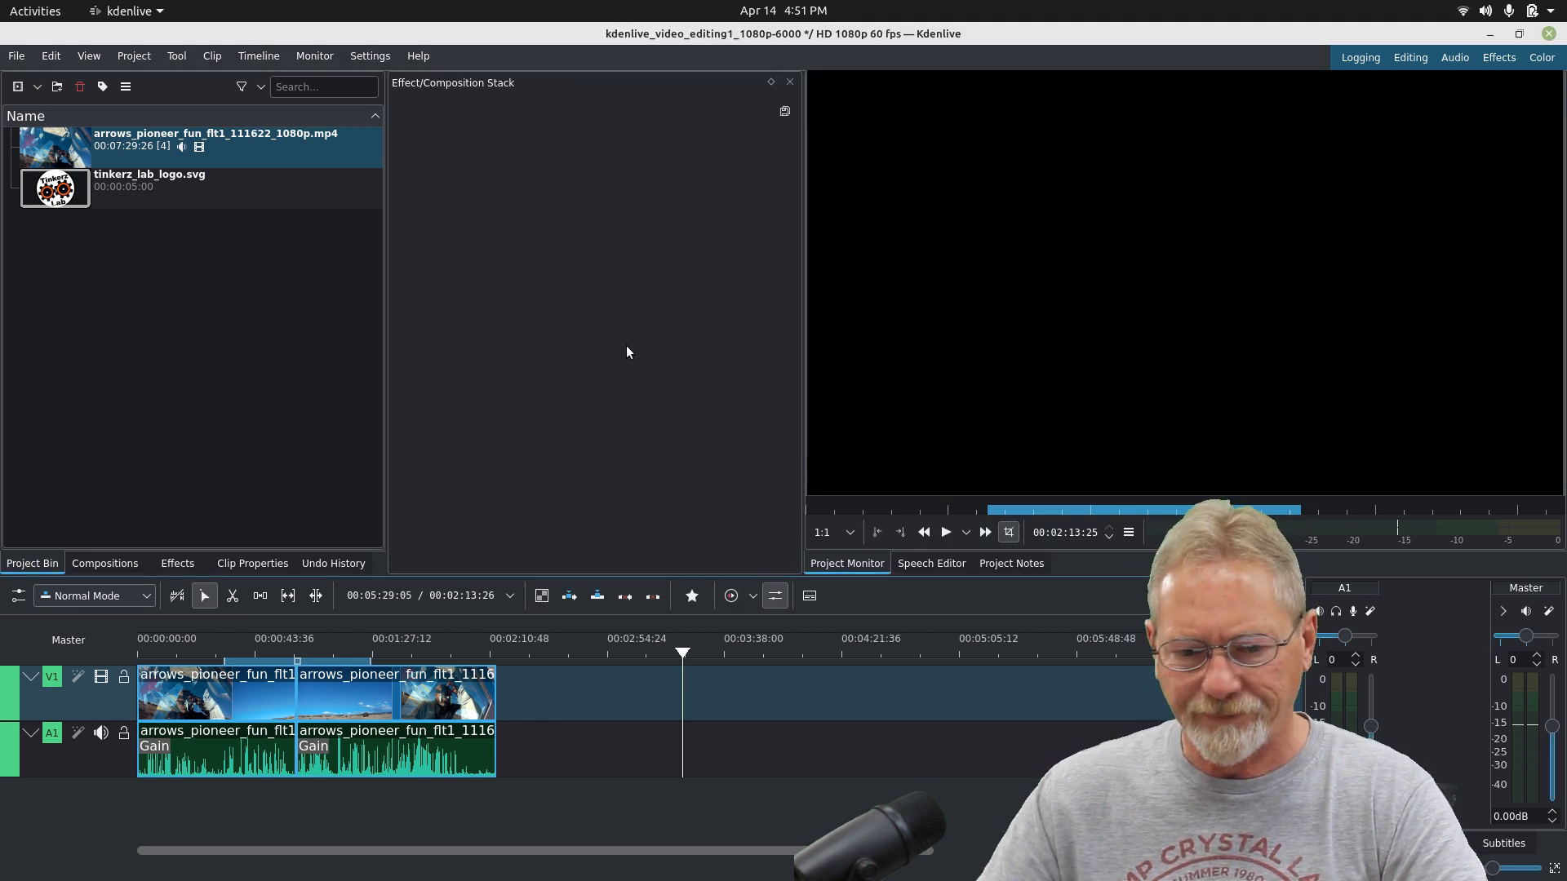
left_click(16, 56)
left_click(35, 150)
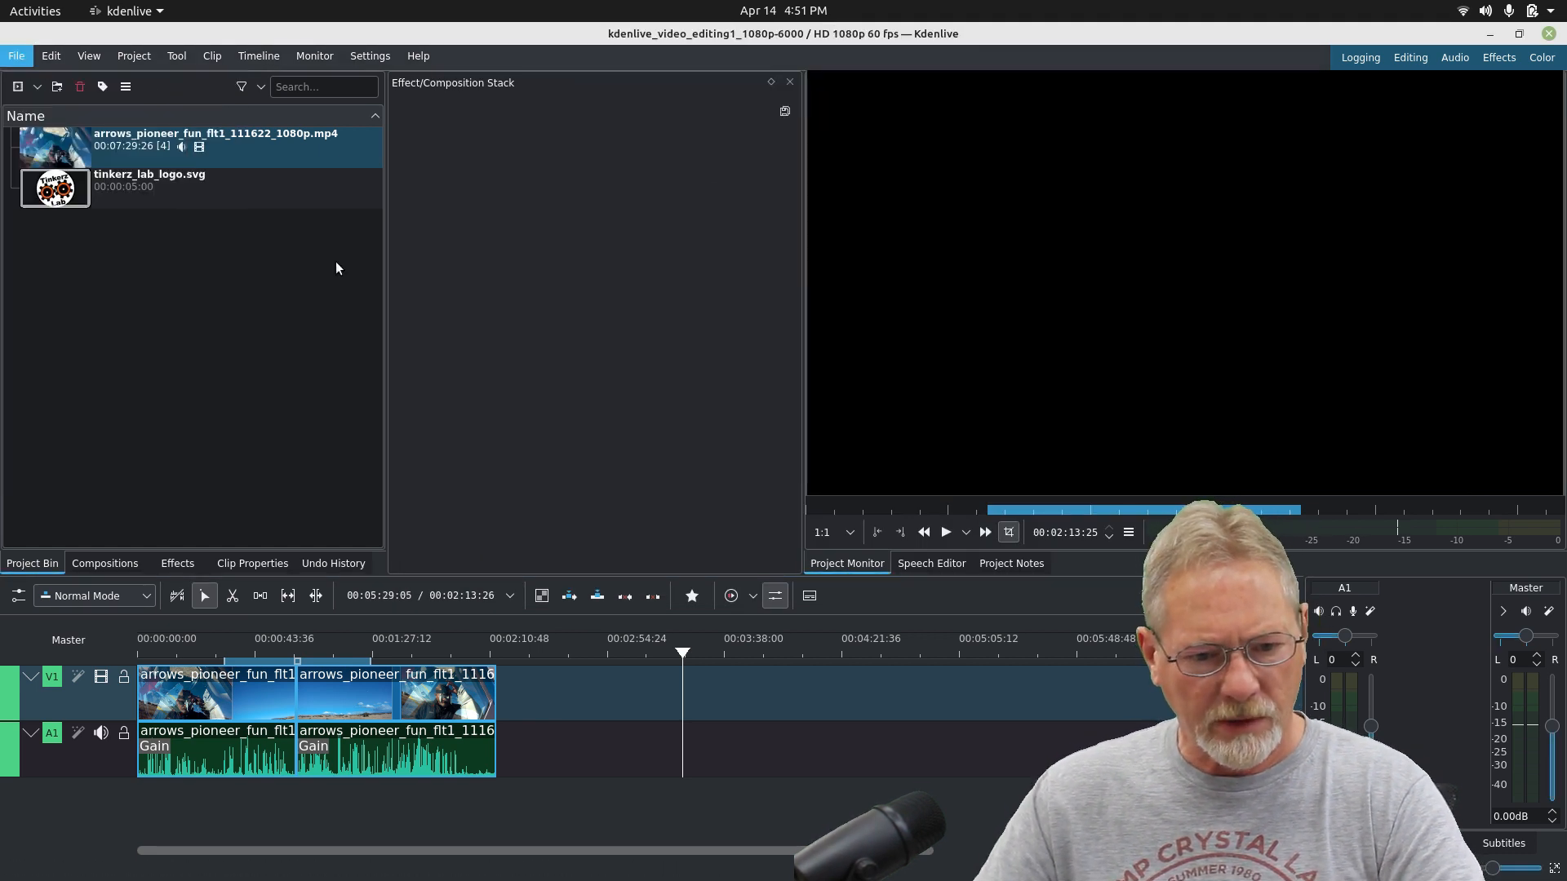
Switch to Caja, play kdenlive_video_editing1_1080p_lossless.mp4 from the kdenlive_beginner_video_editing_001 folder, and return to Kdenlive after closing the player.
key("alt+Tab")
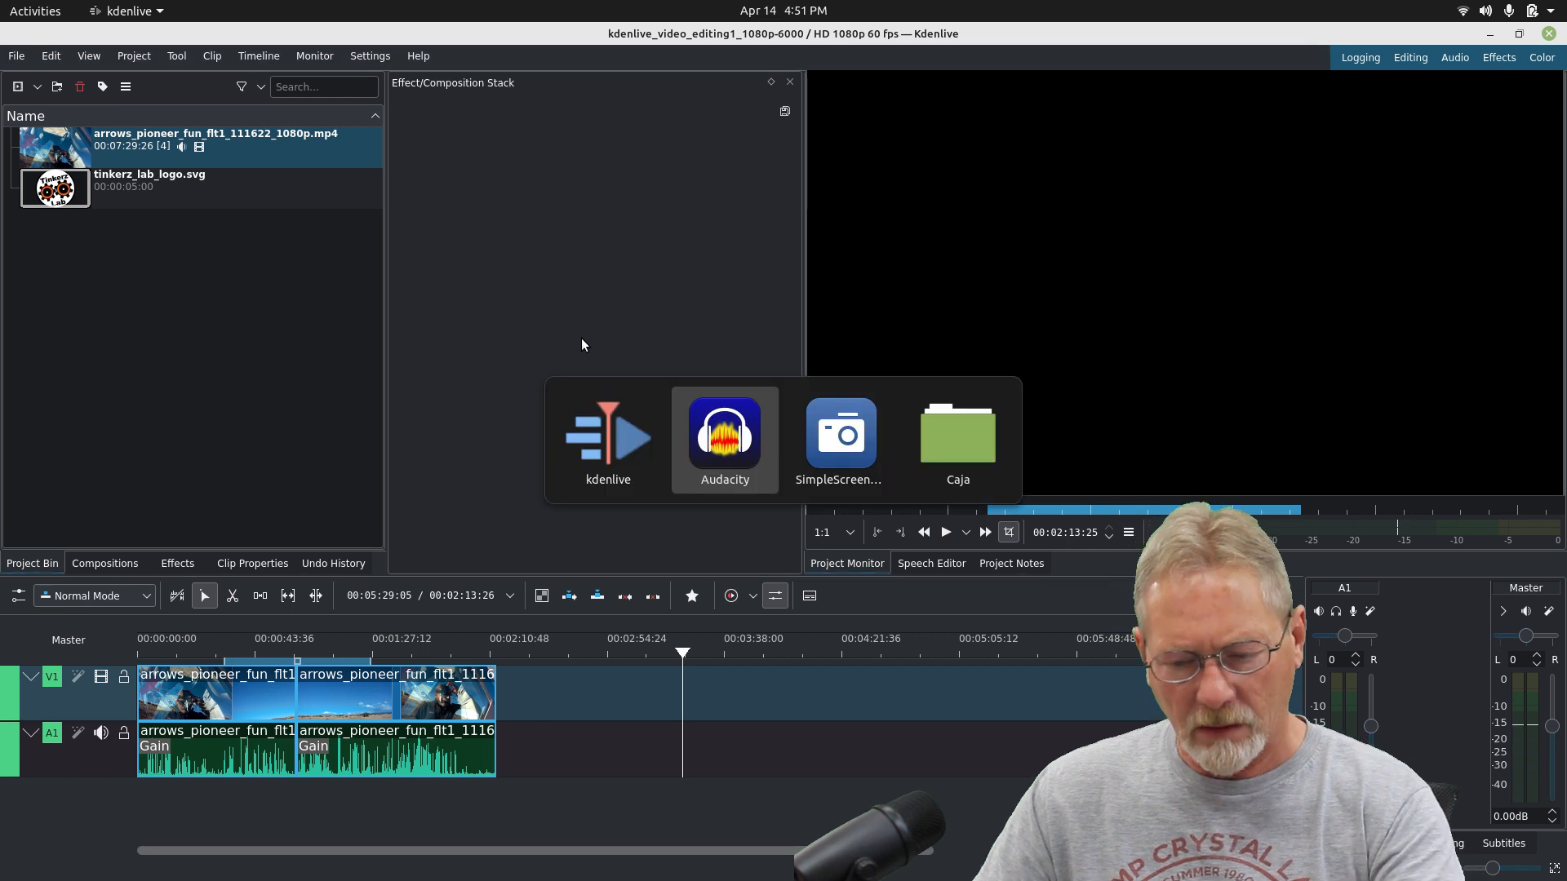
key("alt+Tab")
key("alt+Tab")
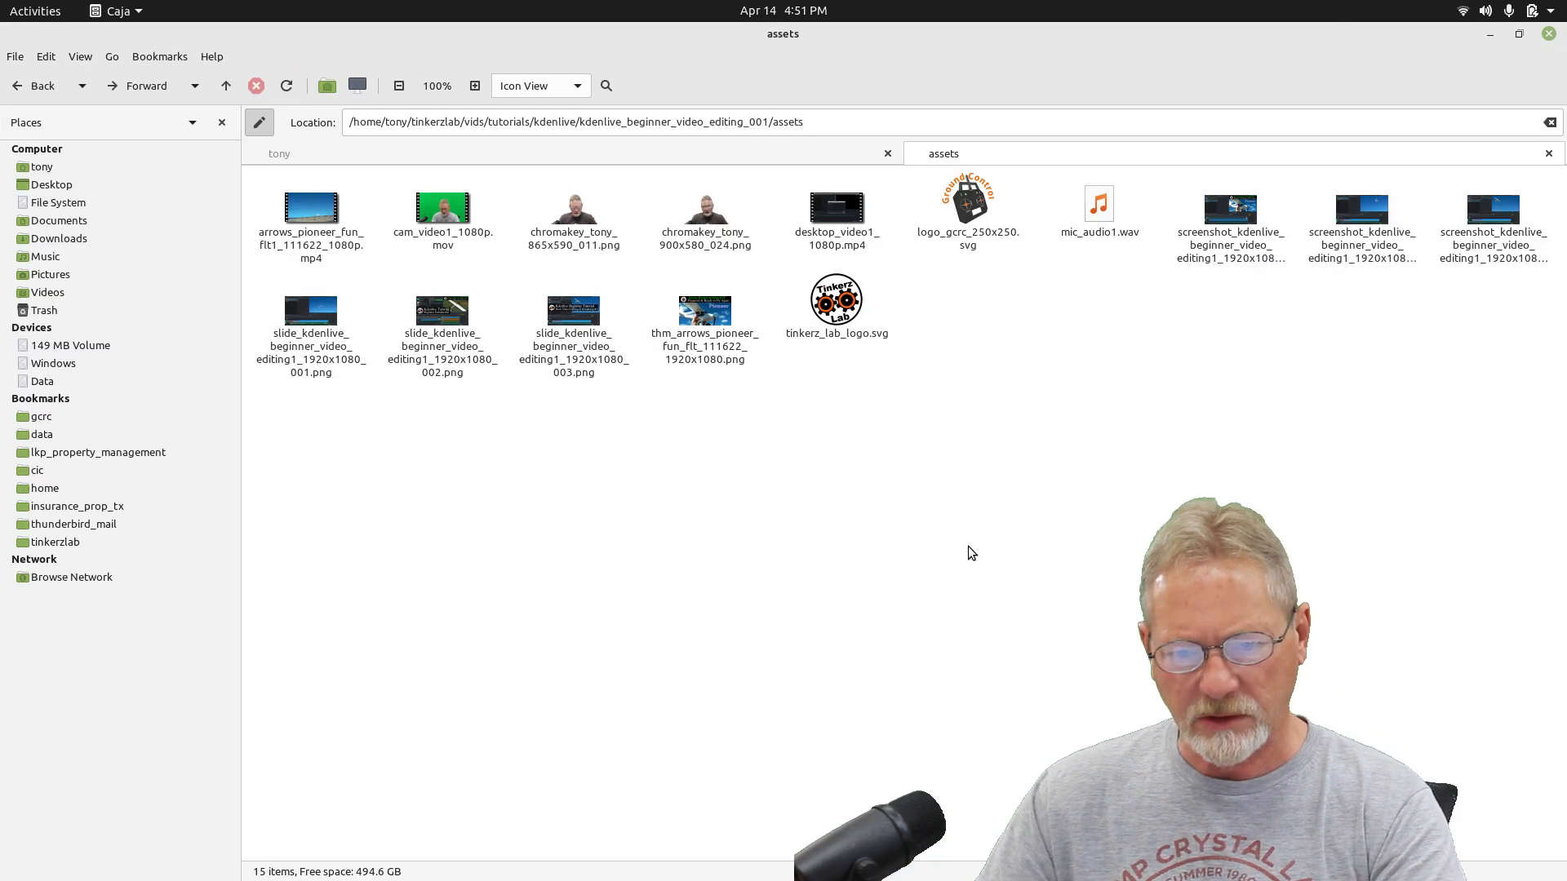
left_click(227, 82)
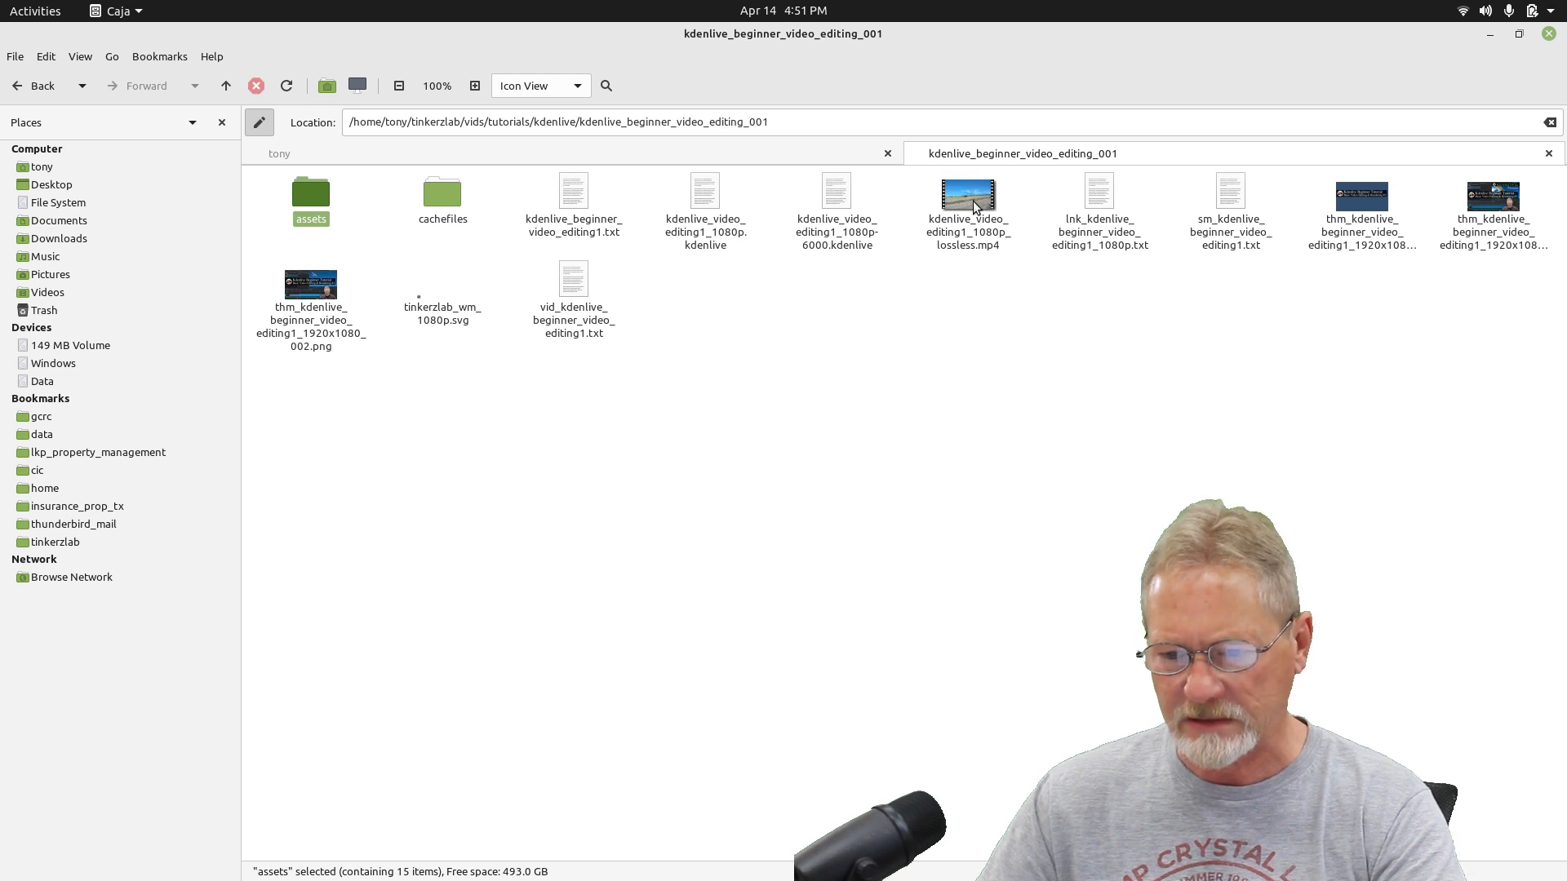
left_click(972, 196)
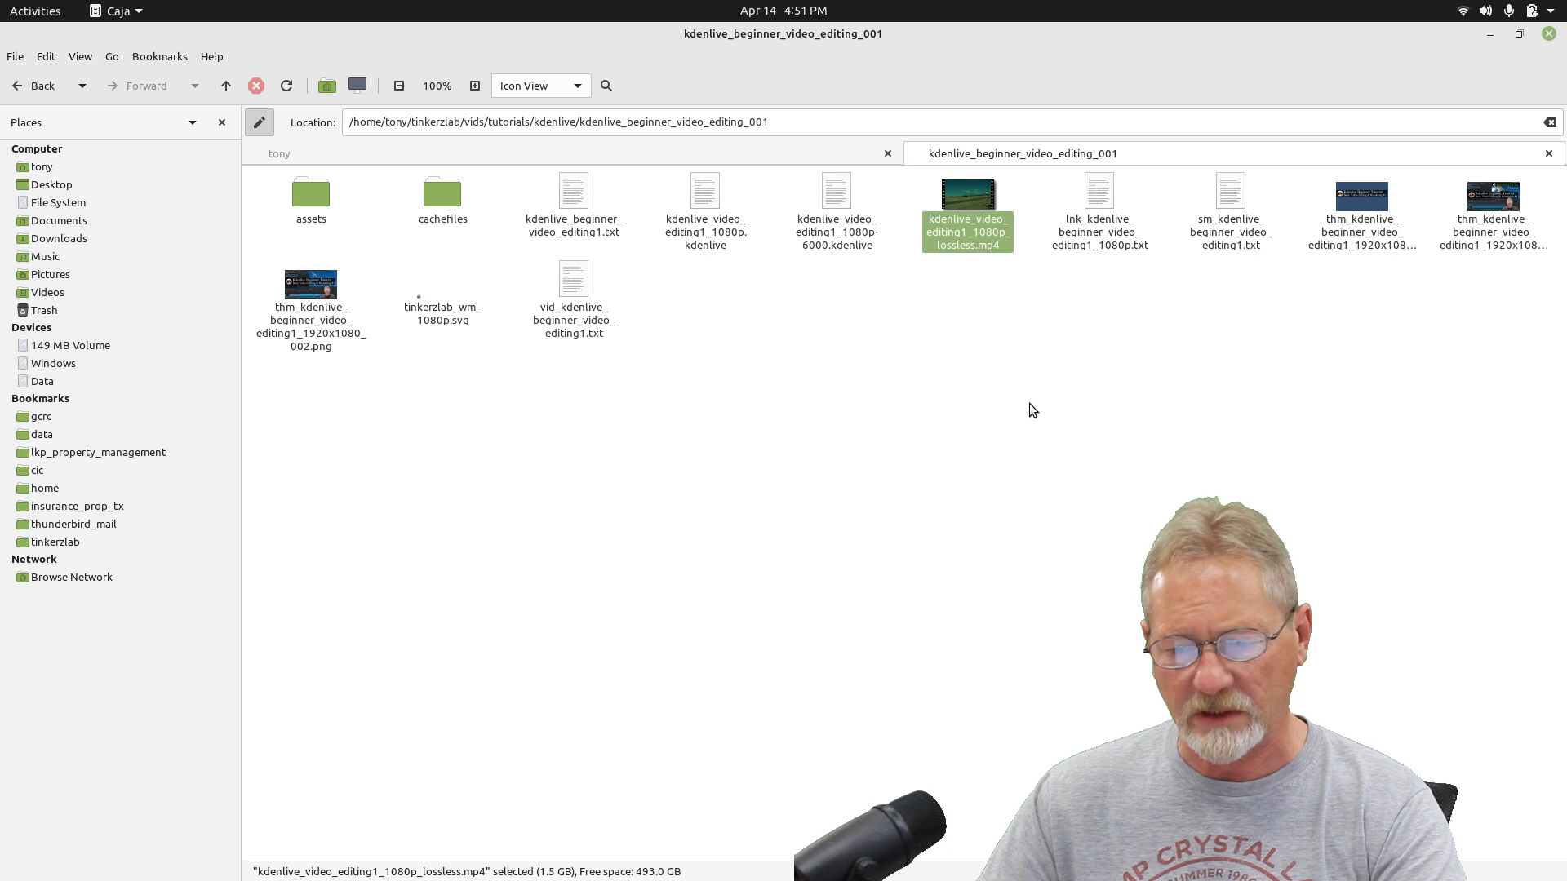
double_click(963, 192)
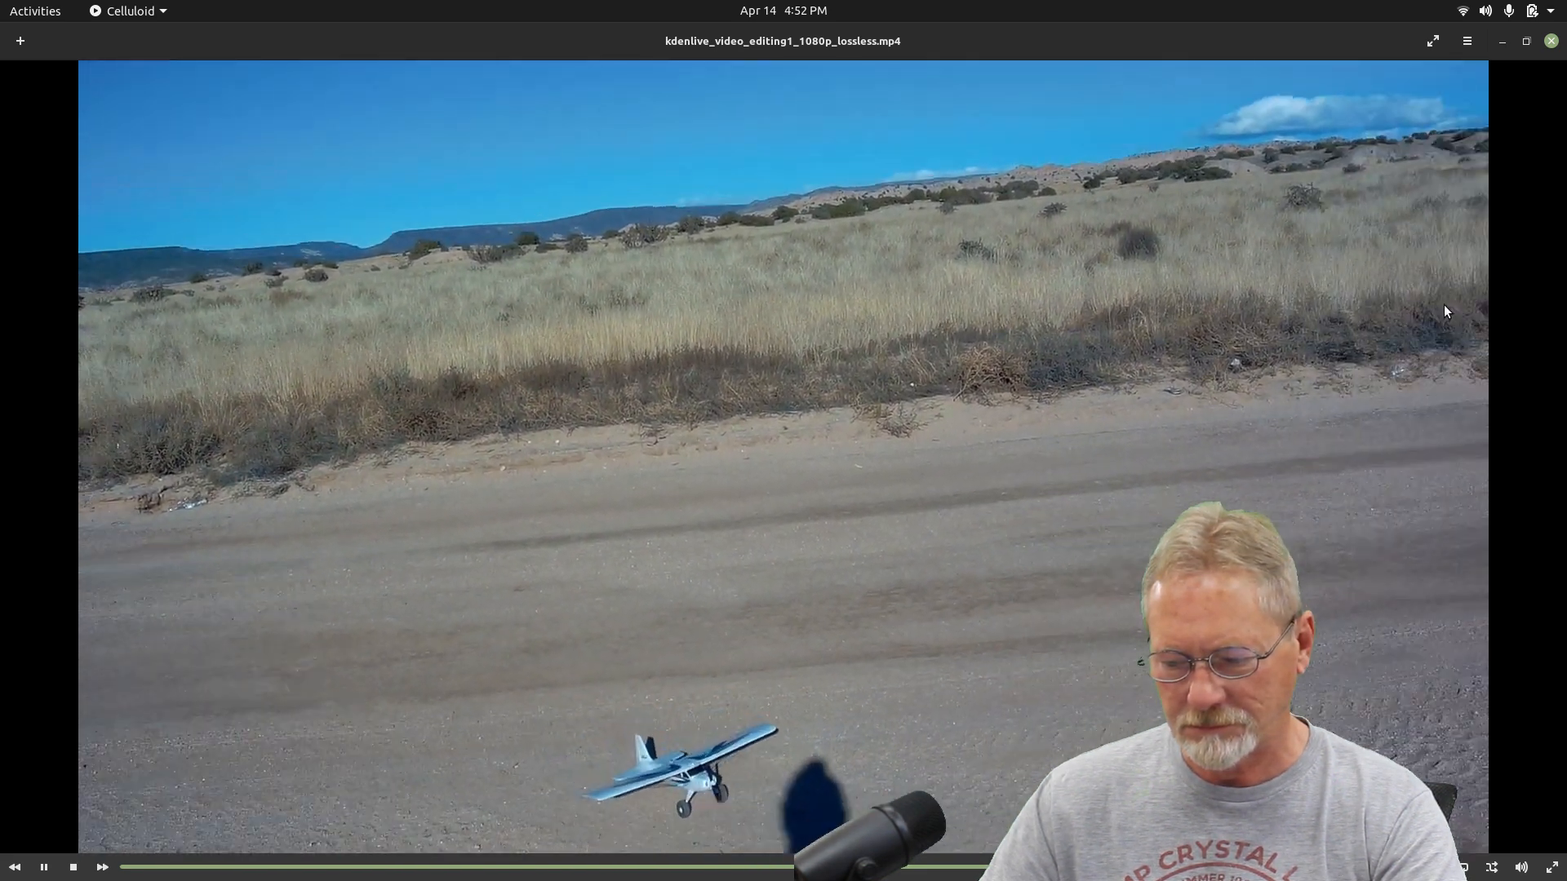
left_click(1549, 41)
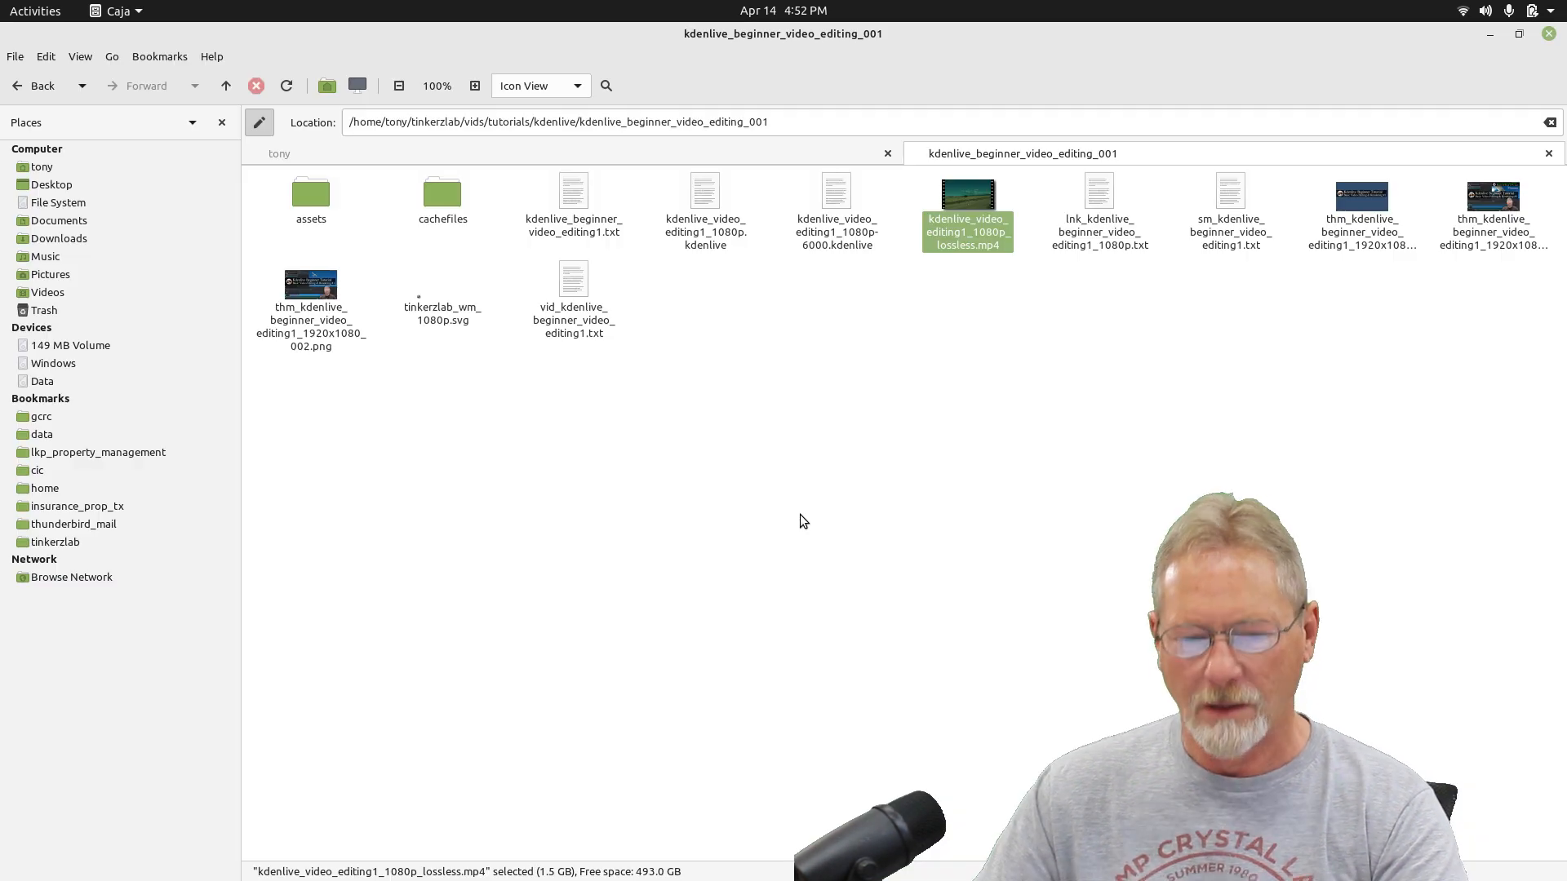
left_click(1488, 34)
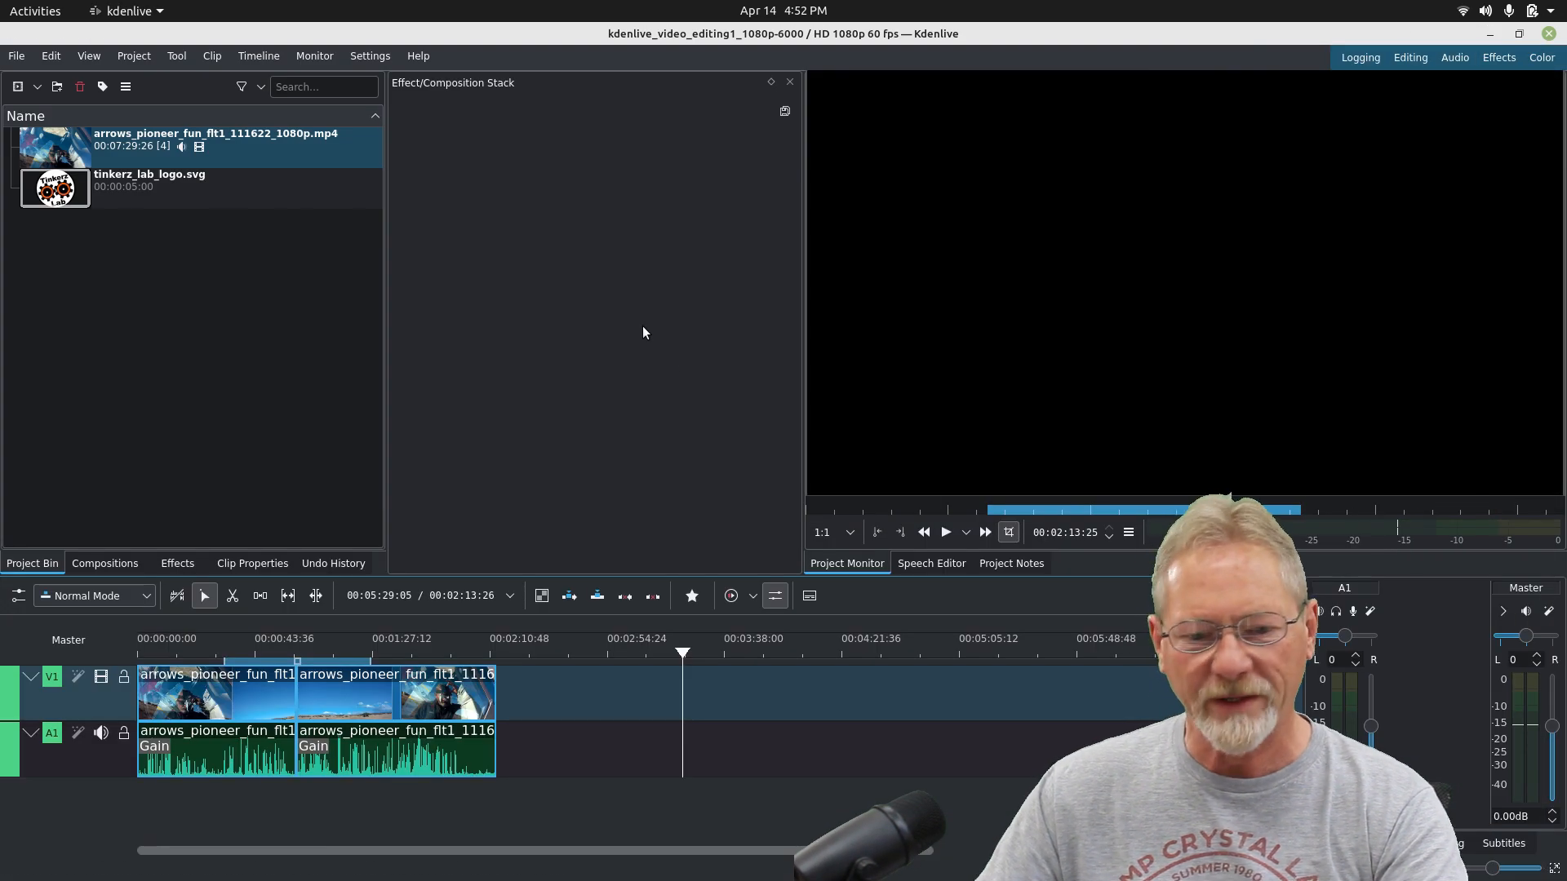